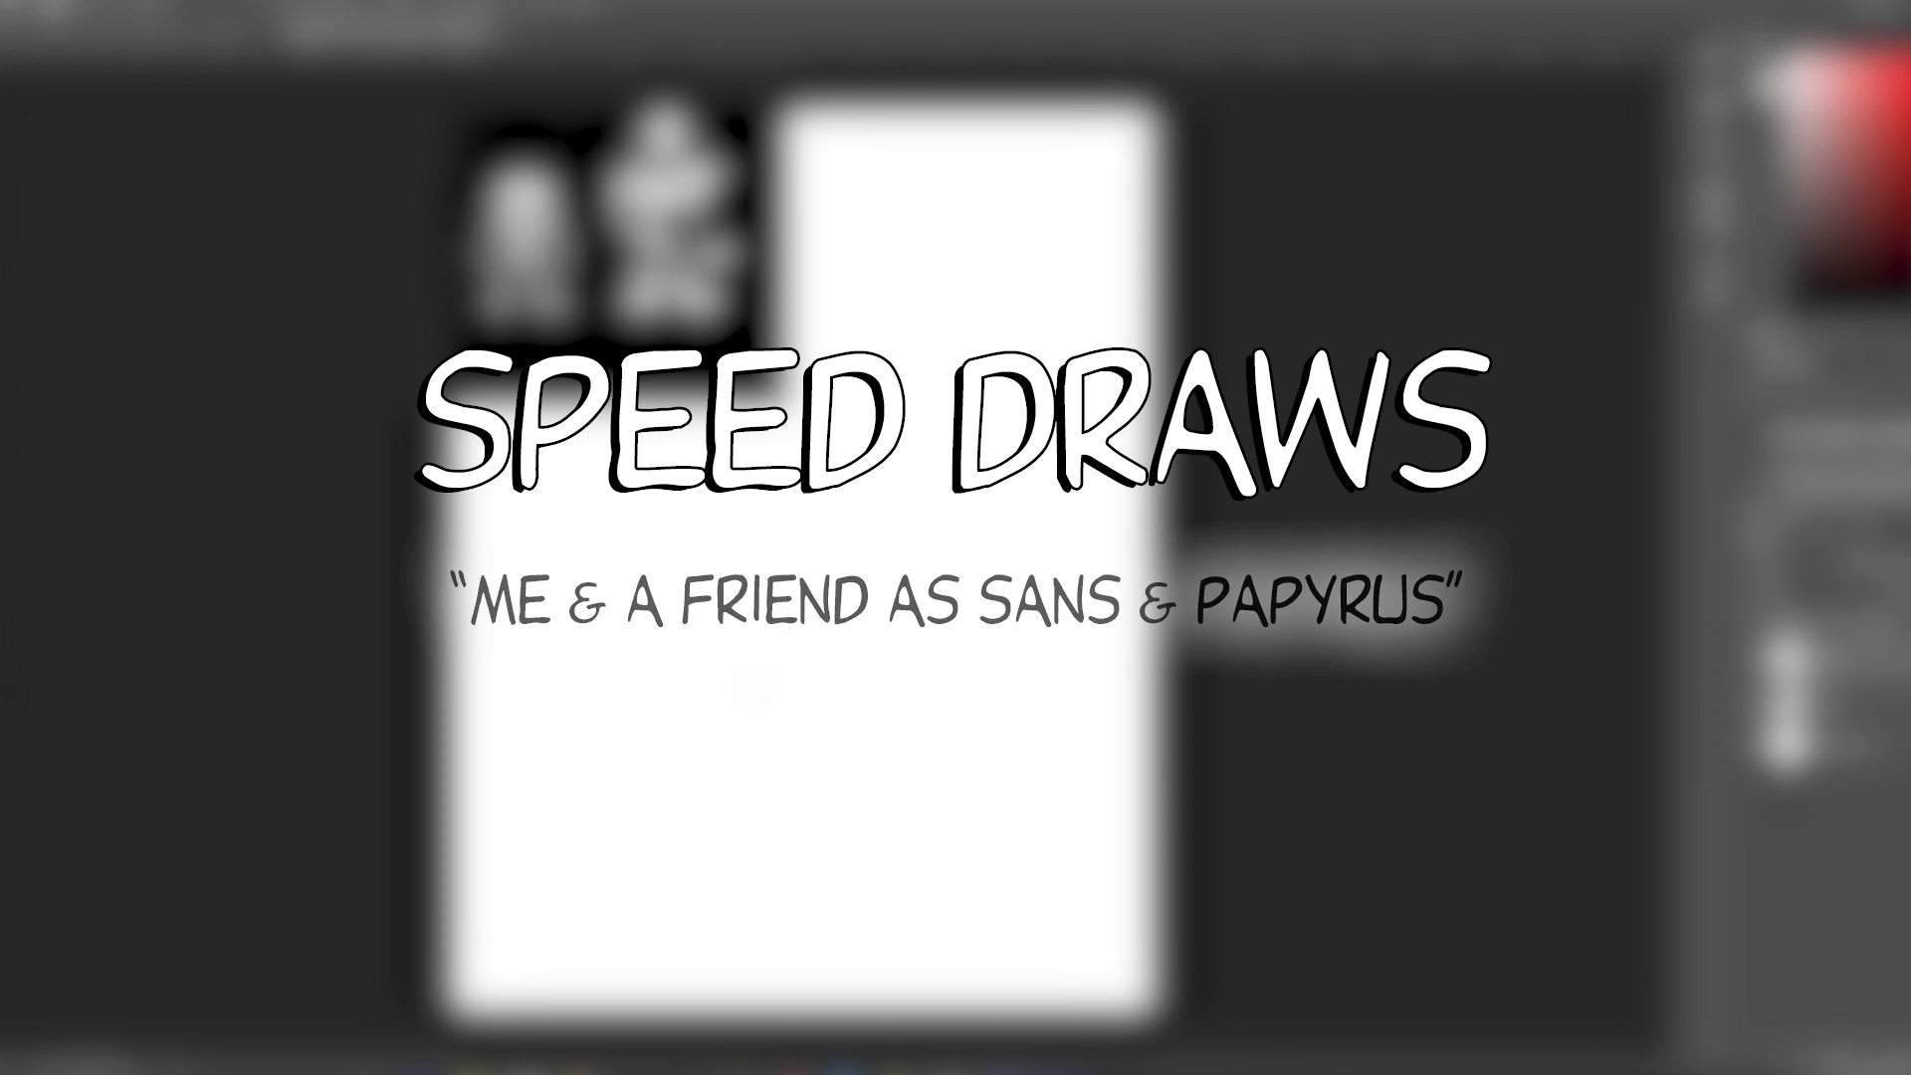
Rough out the pose line, undo the stray diagonal stroke, and add Layer 3 above the sketch
{"action": "left_click_drag", "start_coordinate": [788, 615], "coordinate": [769, 719]}
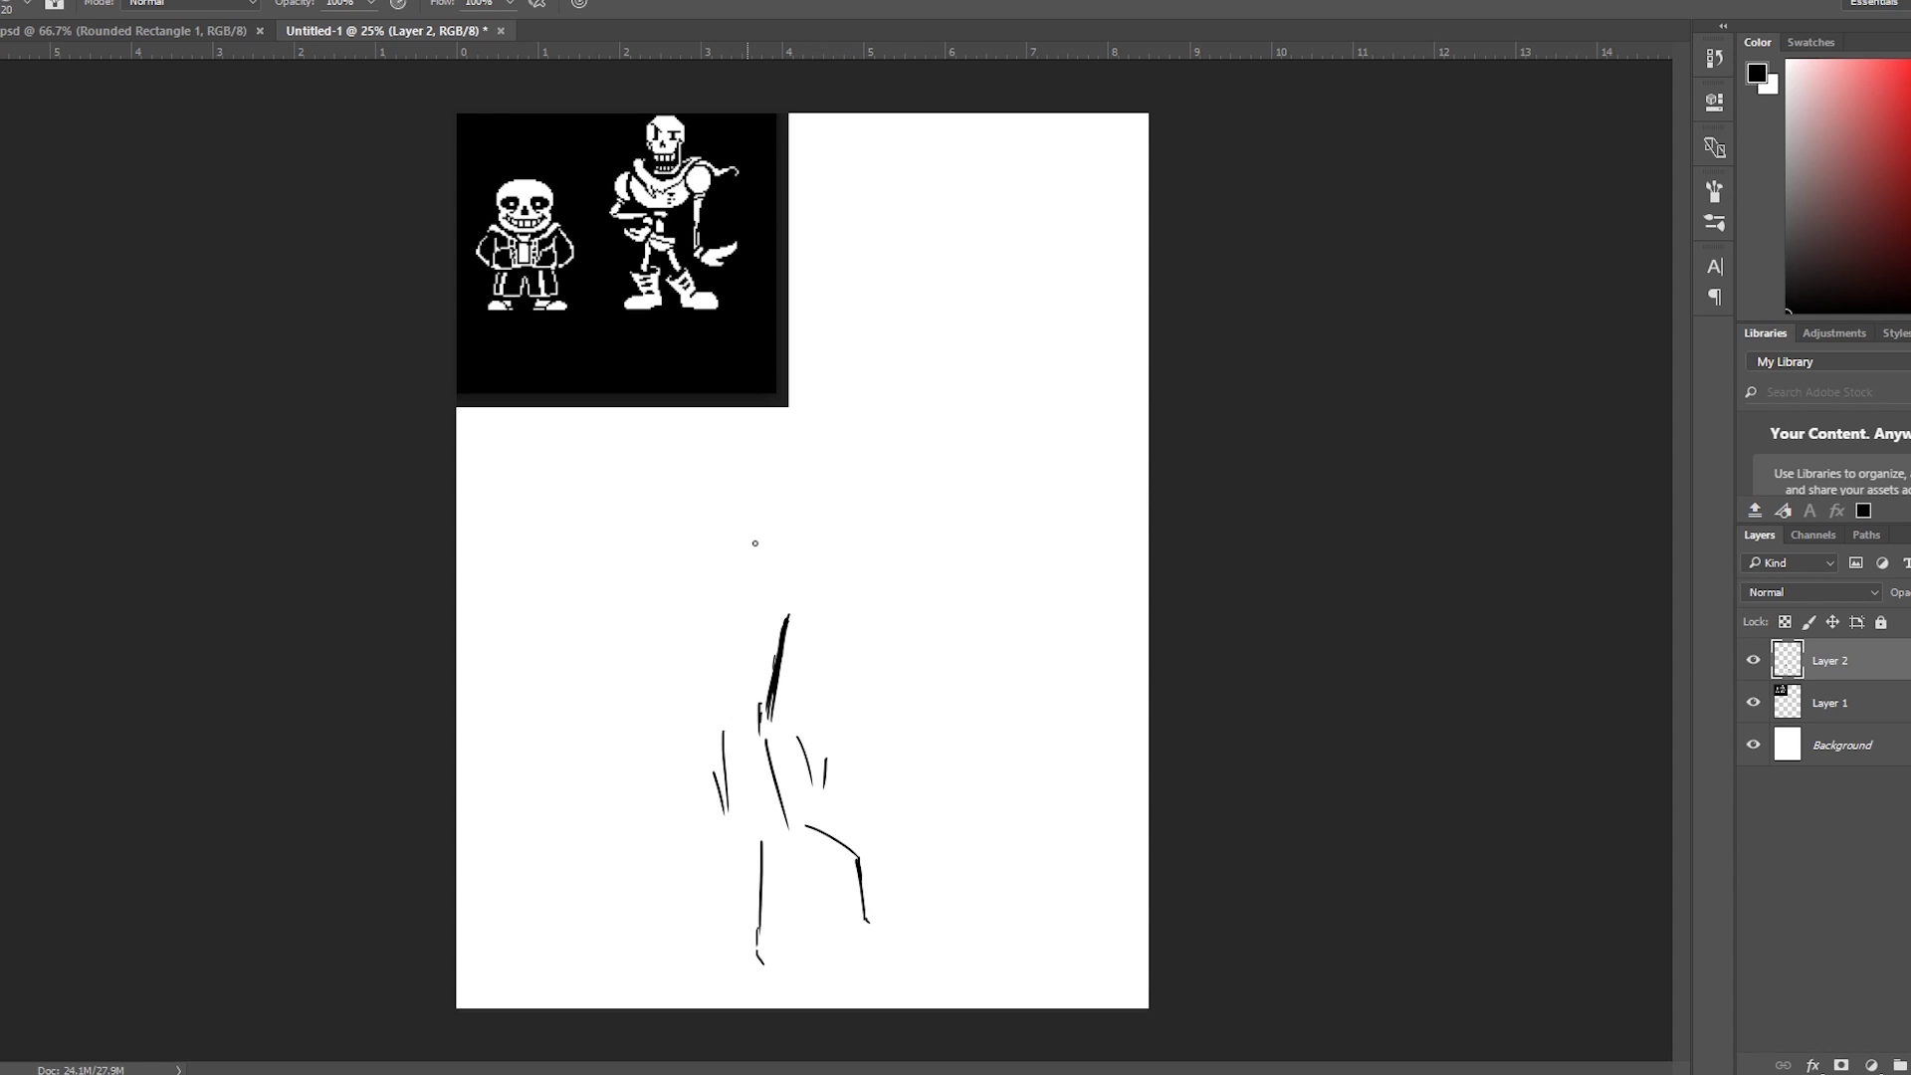
{"action": "key", "text": "ctrl+z"}
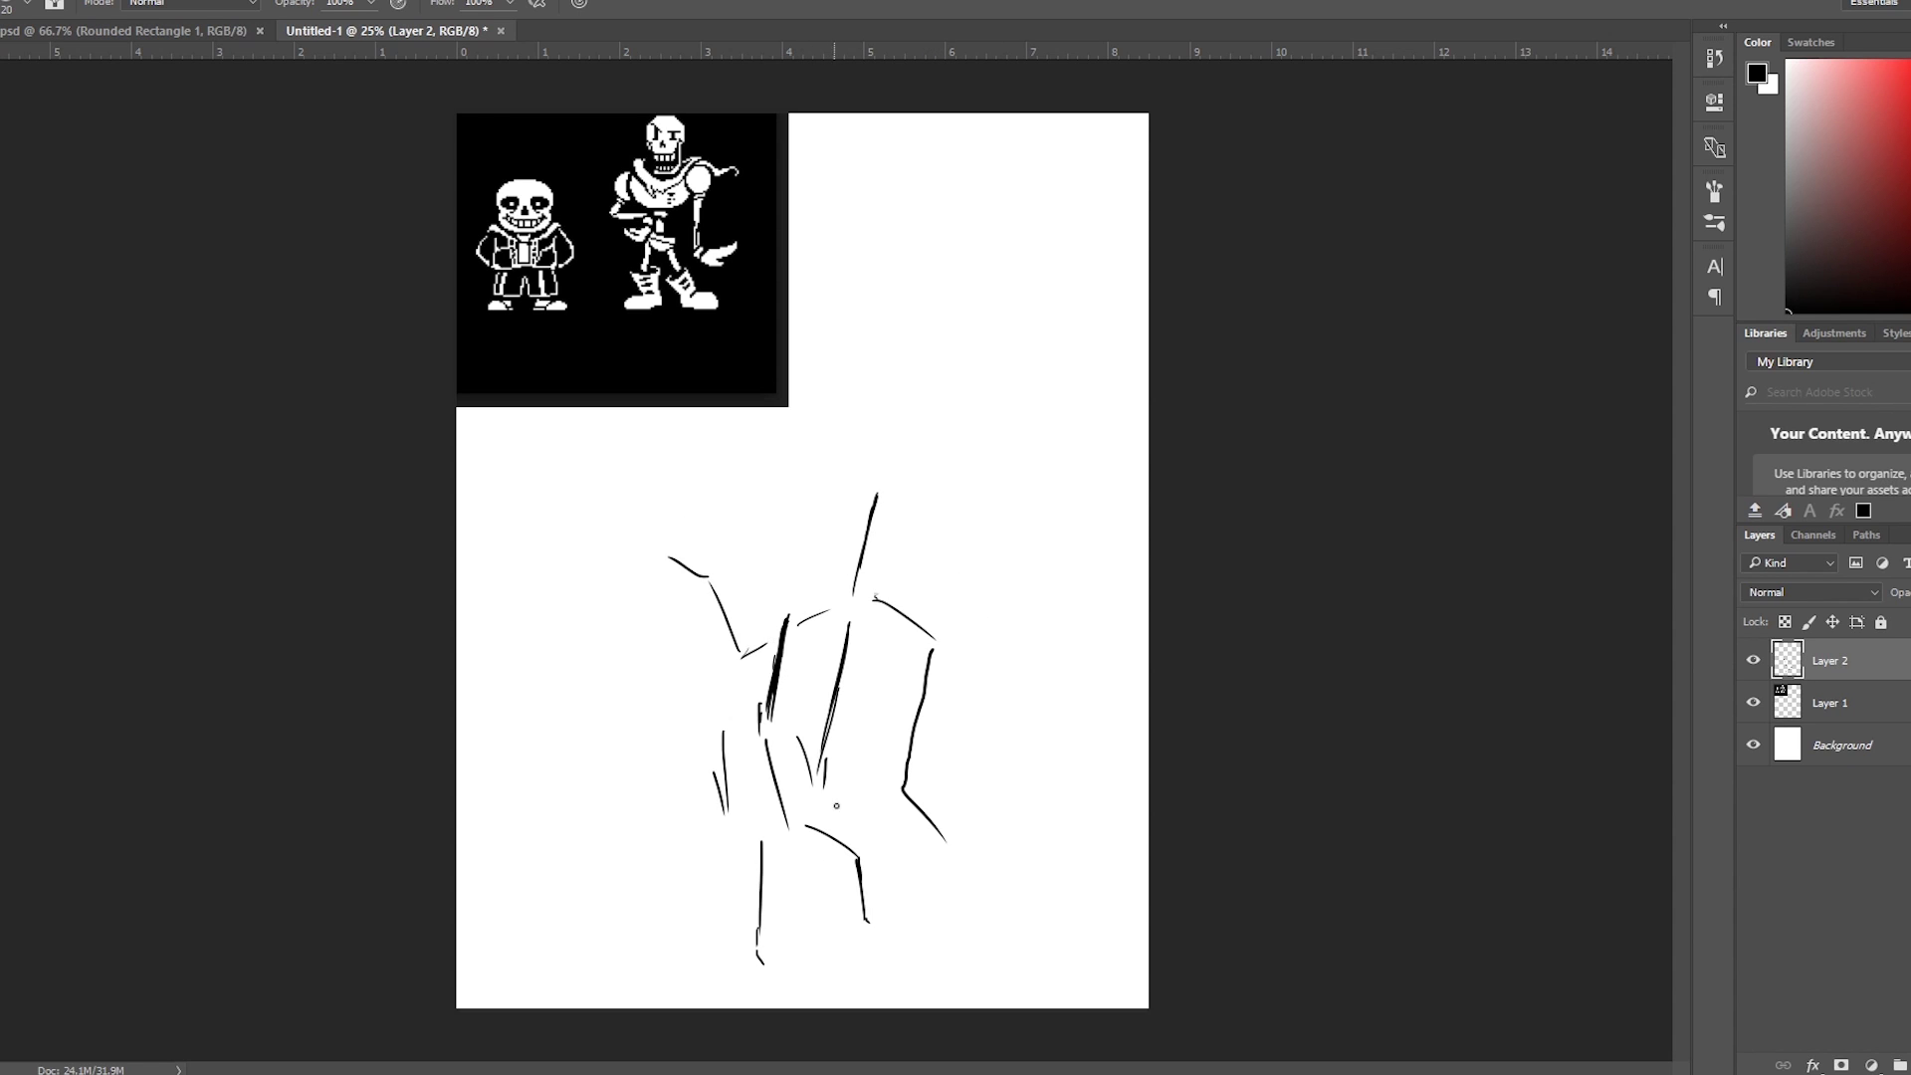
{"action": "key", "text": "ctrl+plus"}
{"action": "key", "text": "ctrl+shift+alt+n"}
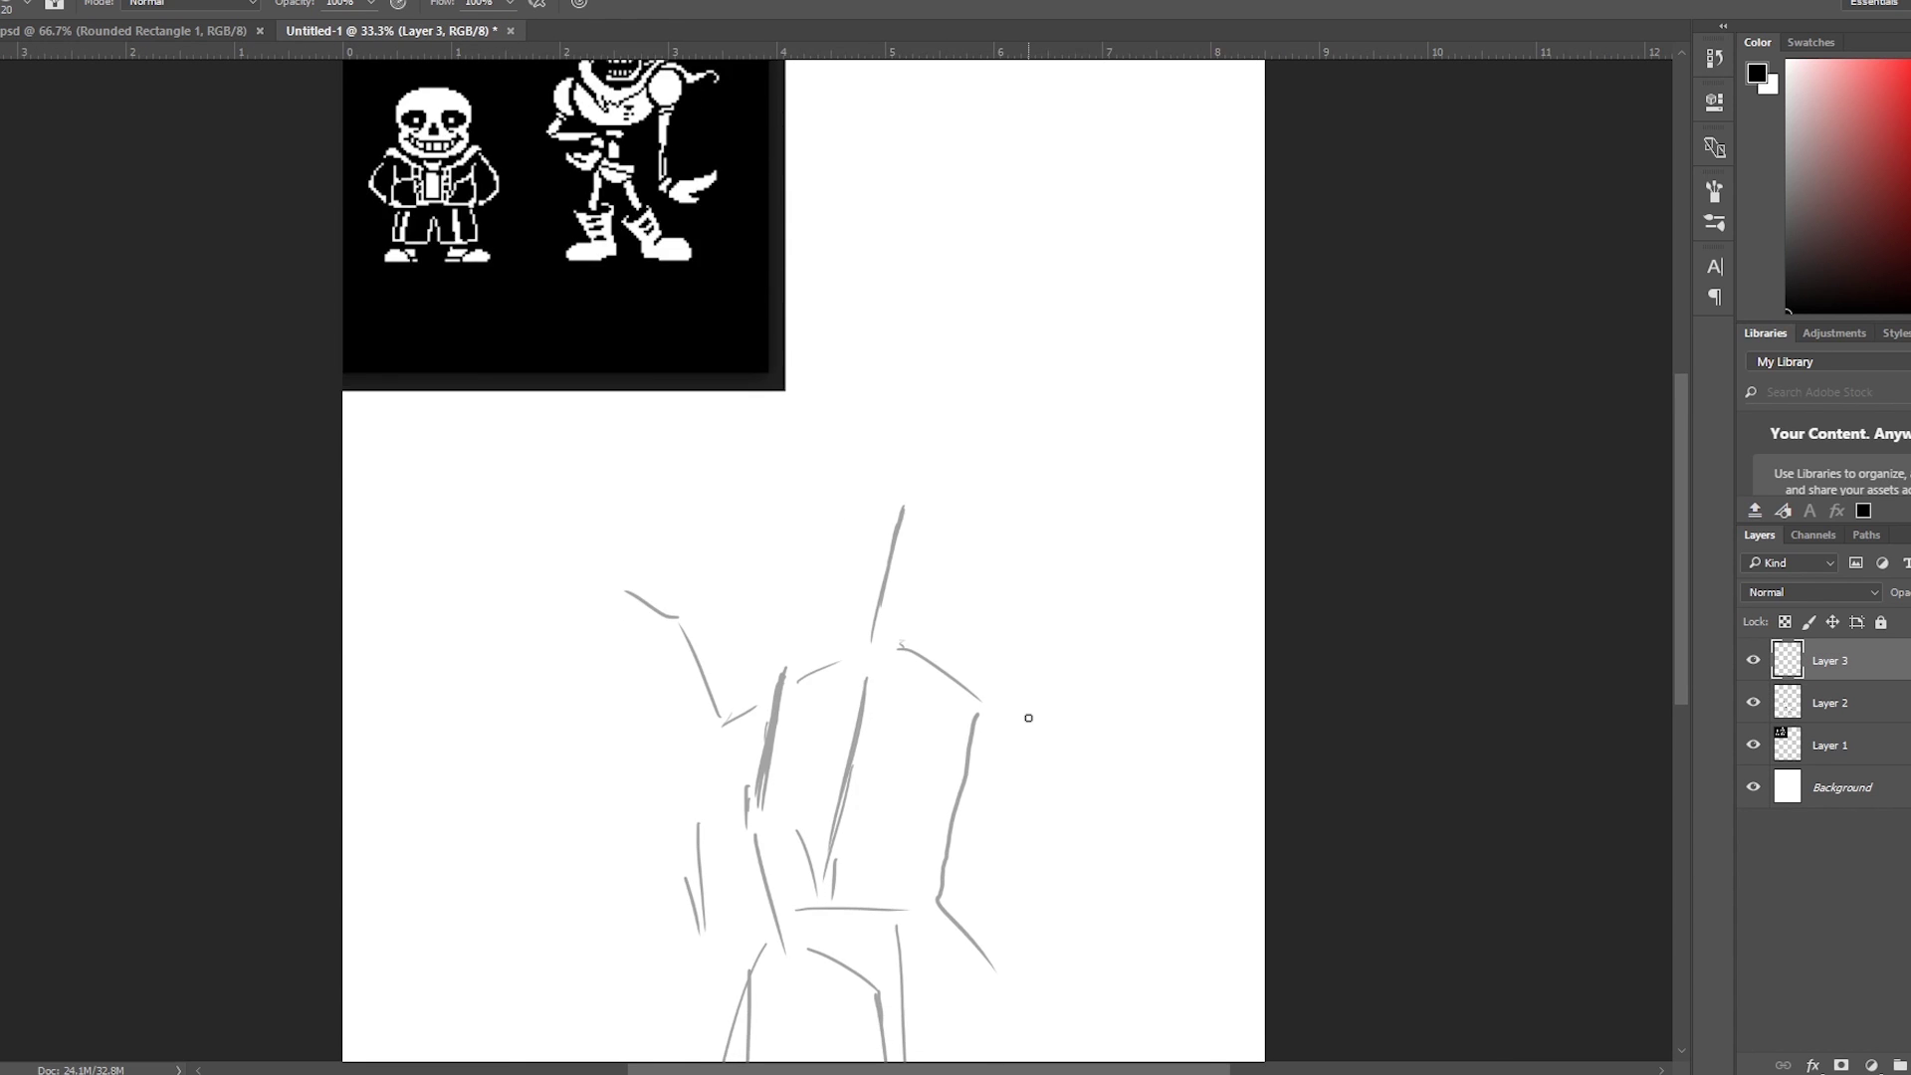
Draw Sans's two eyes on Layer 3 and erase their bottom halves
{"action": "key", "text": "ctrl+plus"}
{"action": "key", "text": "ctrl+plus"}
{"action": "left_click_drag", "start_coordinate": [645, 410], "coordinate": [652, 398]}
{"action": "left_click_drag", "start_coordinate": [769, 401], "coordinate": [787, 386]}
{"action": "scroll", "coordinate": [648, 486], "scroll_direction": "up", "scroll_amount": 1}
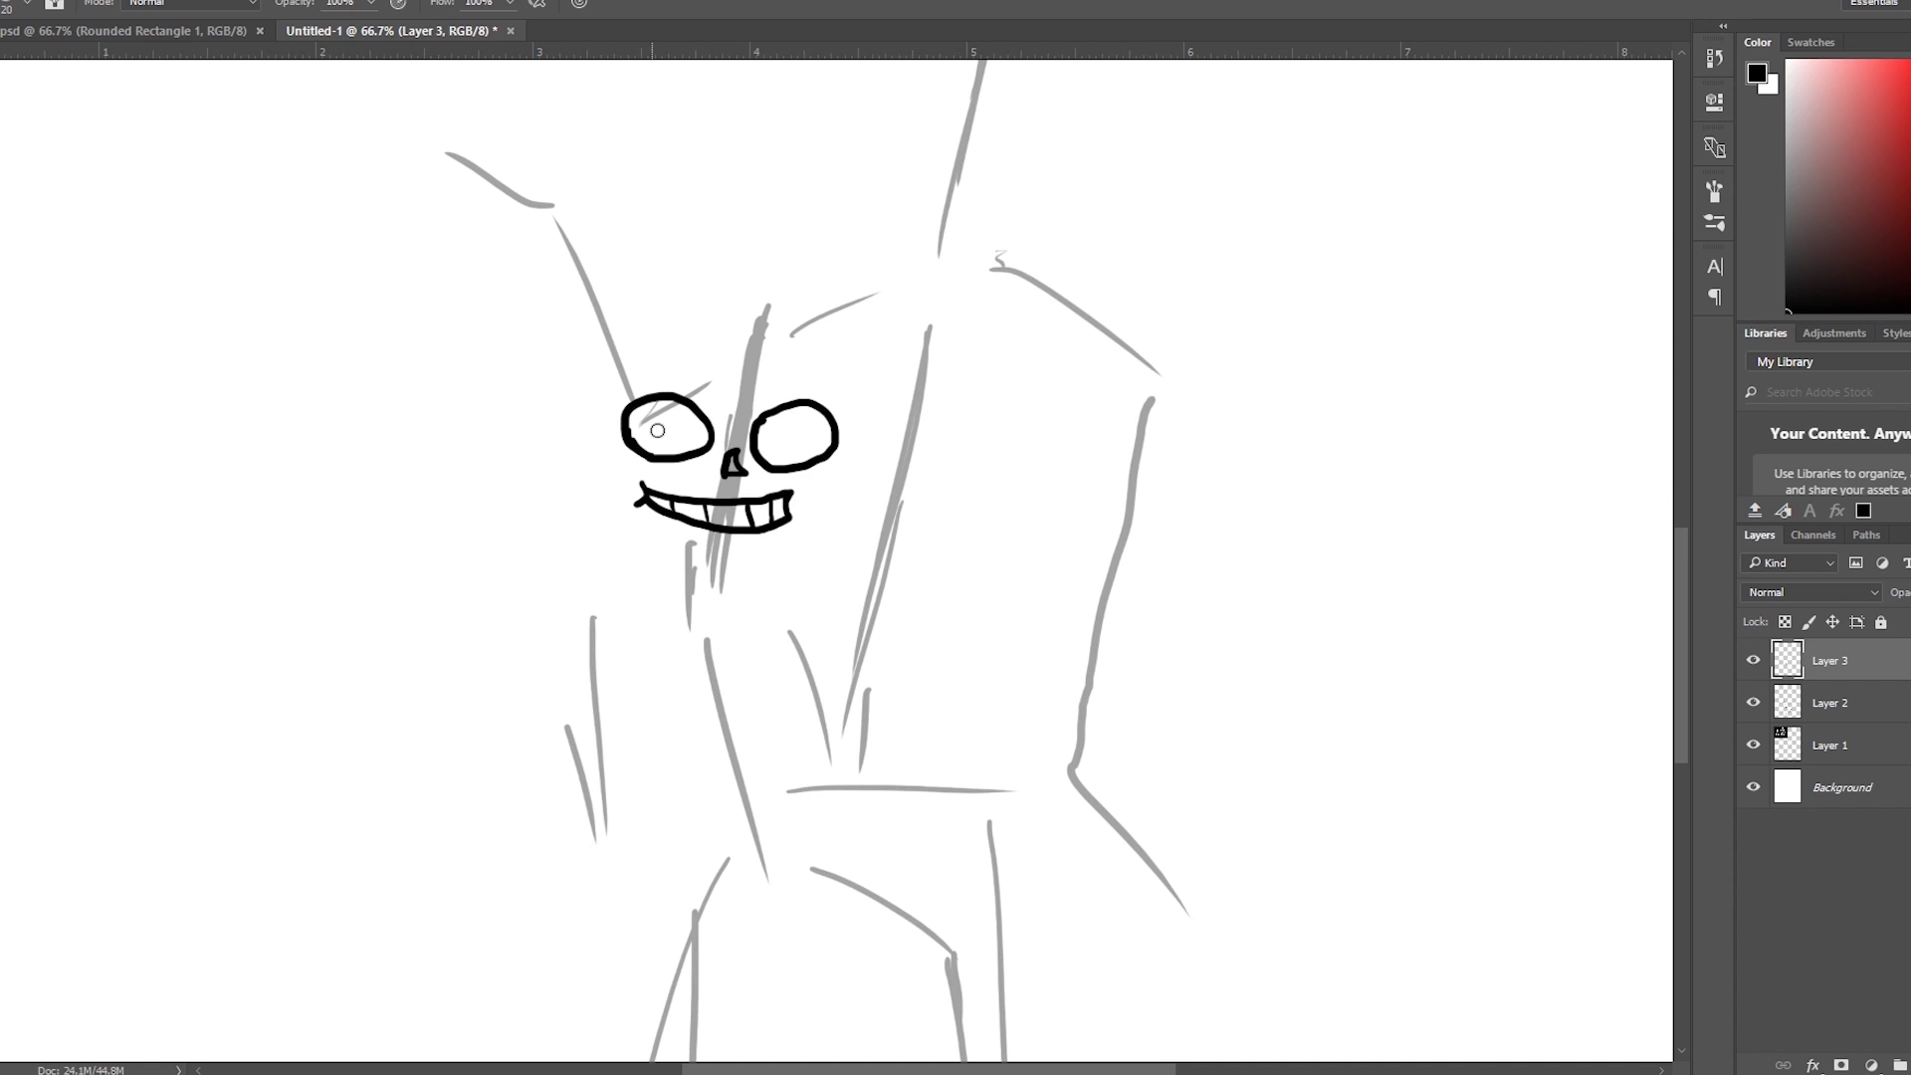
{"action": "mouse_move", "coordinate": [627, 448]}
{"action": "left_mouse_down"}
{"action": "mouse_move", "coordinate": [831, 456]}
{"action": "mouse_move", "coordinate": [601, 540]}
{"action": "left_mouse_up"}
{"action": "key", "text": "ctrl+plus"}
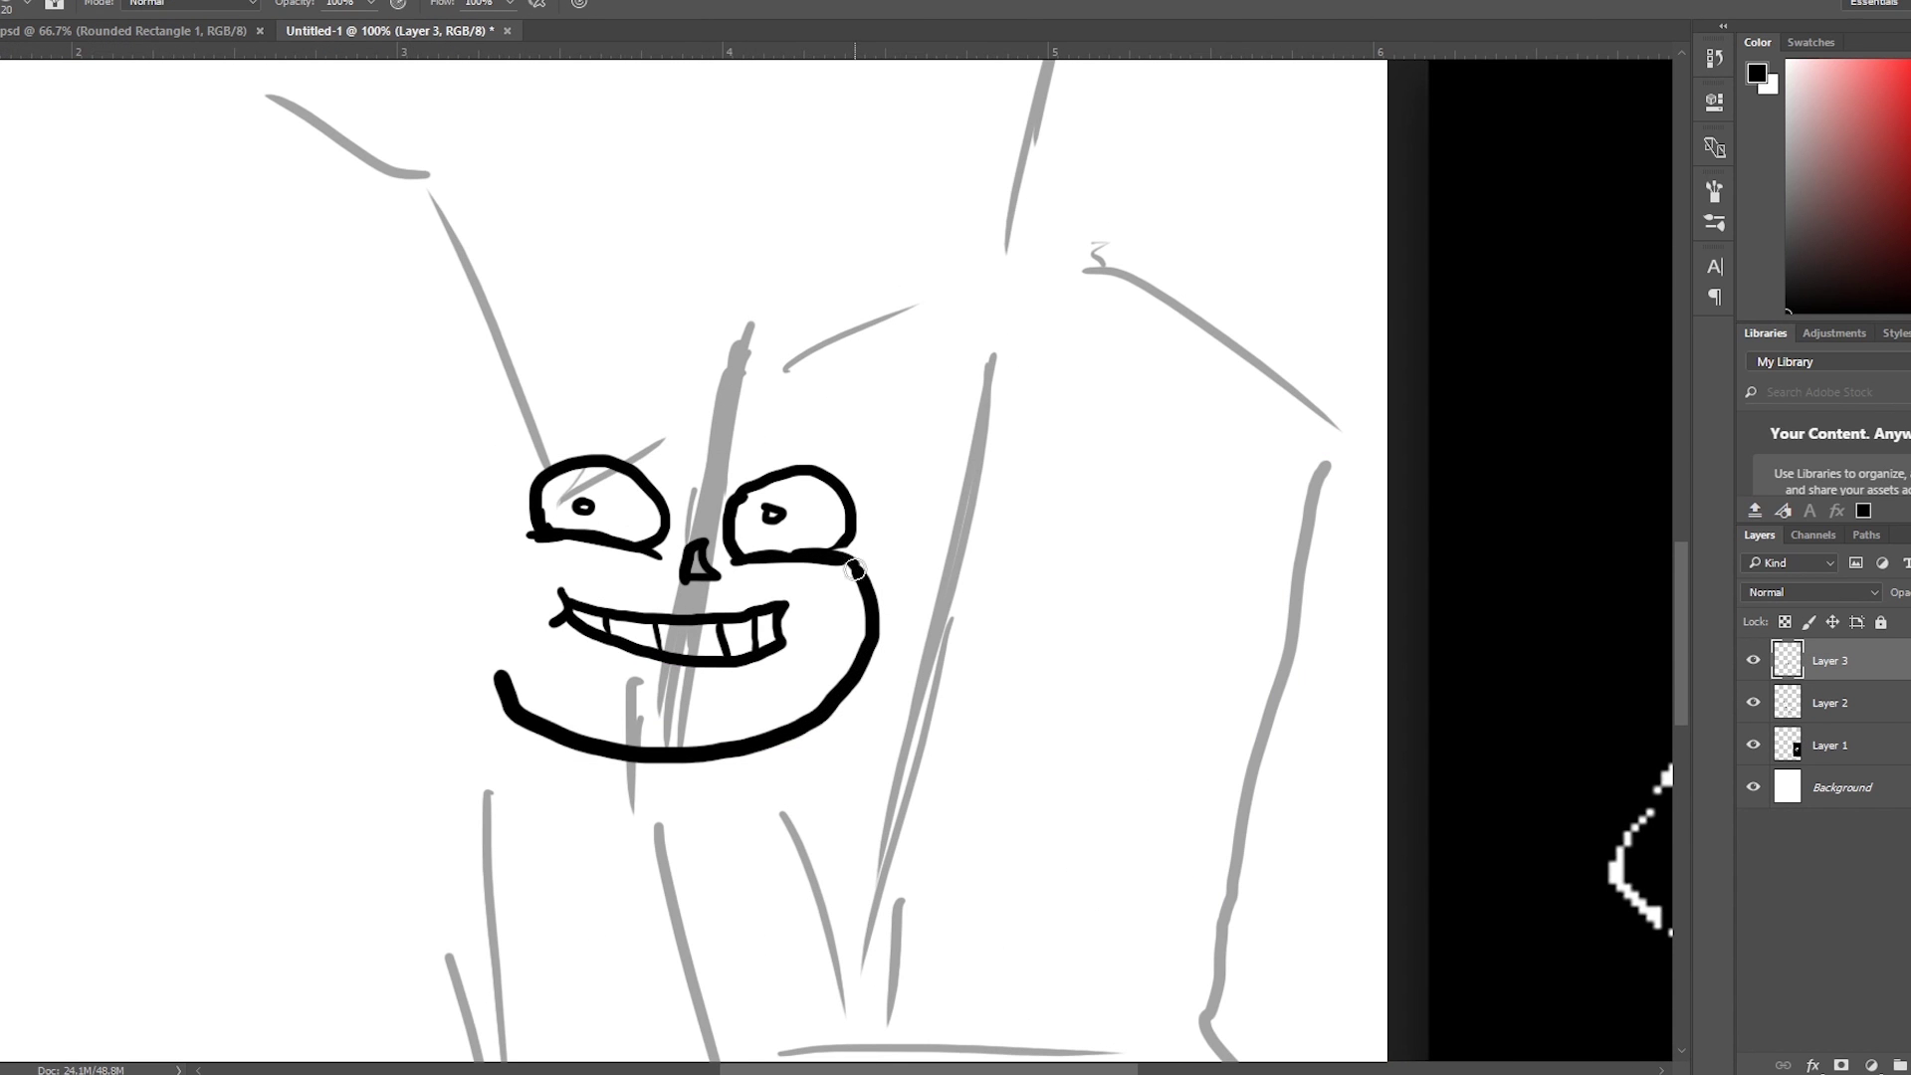
Ink the cap's brim, dome and button, the face outline, and the hood edge down the shoulder
{"action": "left_click_drag", "start_coordinate": [485, 460], "coordinate": [867, 438]}
{"action": "left_click_drag", "start_coordinate": [697, 388], "coordinate": [769, 398]}
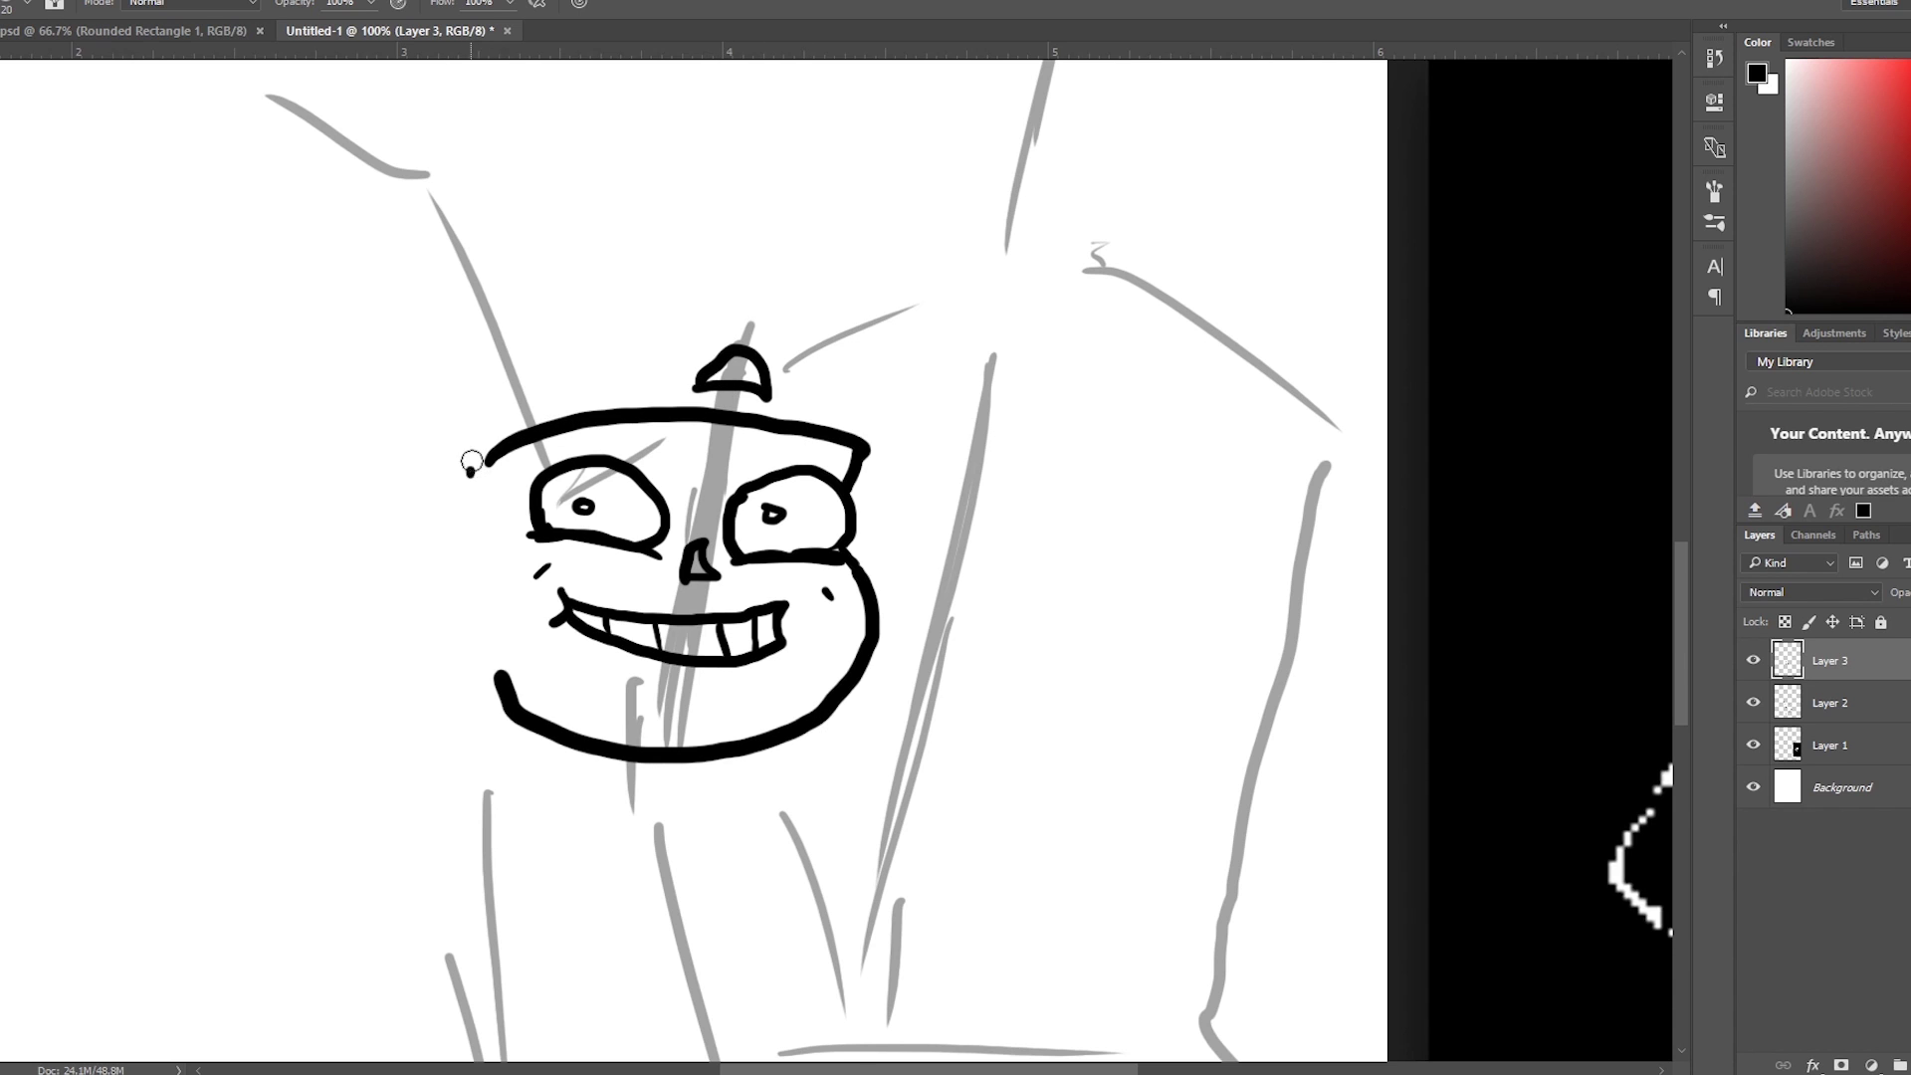
{"action": "left_click_drag", "start_coordinate": [470, 476], "coordinate": [868, 443]}
{"action": "mouse_move", "coordinate": [465, 486]}
{"action": "left_mouse_down"}
{"action": "mouse_move", "coordinate": [403, 565]}
{"action": "mouse_move", "coordinate": [498, 679]}
{"action": "mouse_move", "coordinate": [723, 730]}
{"action": "mouse_move", "coordinate": [849, 642]}
{"action": "left_mouse_up"}
{"action": "key", "text": "ctrl+minus"}
{"action": "scroll", "coordinate": [733, 629], "scroll_direction": "down", "scroll_amount": 2}
{"action": "mouse_move", "coordinate": [554, 569]}
{"action": "left_mouse_down"}
{"action": "mouse_move", "coordinate": [638, 662]}
{"action": "mouse_move", "coordinate": [576, 729]}
{"action": "mouse_move", "coordinate": [624, 744]}
{"action": "left_mouse_up"}
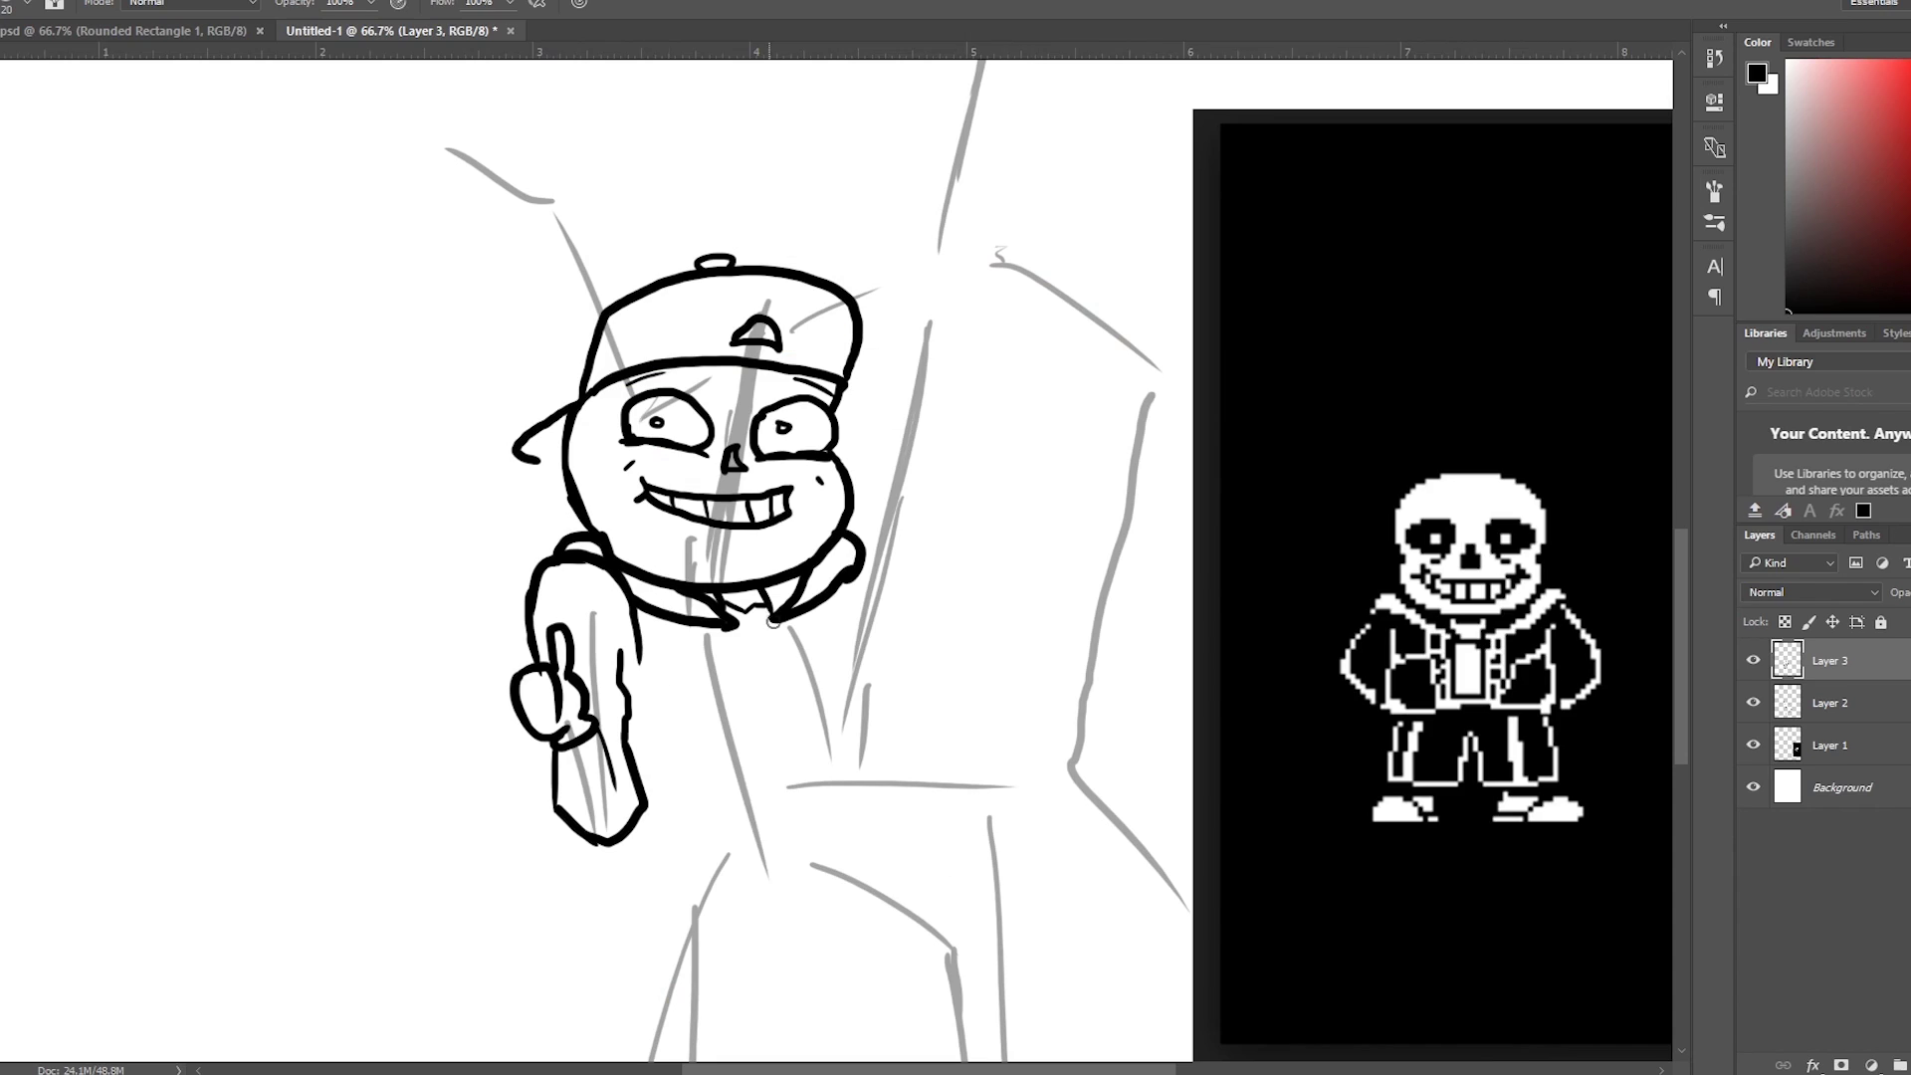
Draw the hoodie's zipper lines, bottom hem and the hand at the arm's end
{"action": "mouse_move", "coordinate": [735, 632]}
{"action": "left_mouse_down"}
{"action": "mouse_move", "coordinate": [796, 908]}
{"action": "mouse_move", "coordinate": [816, 904]}
{"action": "left_mouse_up"}
{"action": "left_click_drag", "start_coordinate": [598, 846], "coordinate": [811, 906]}
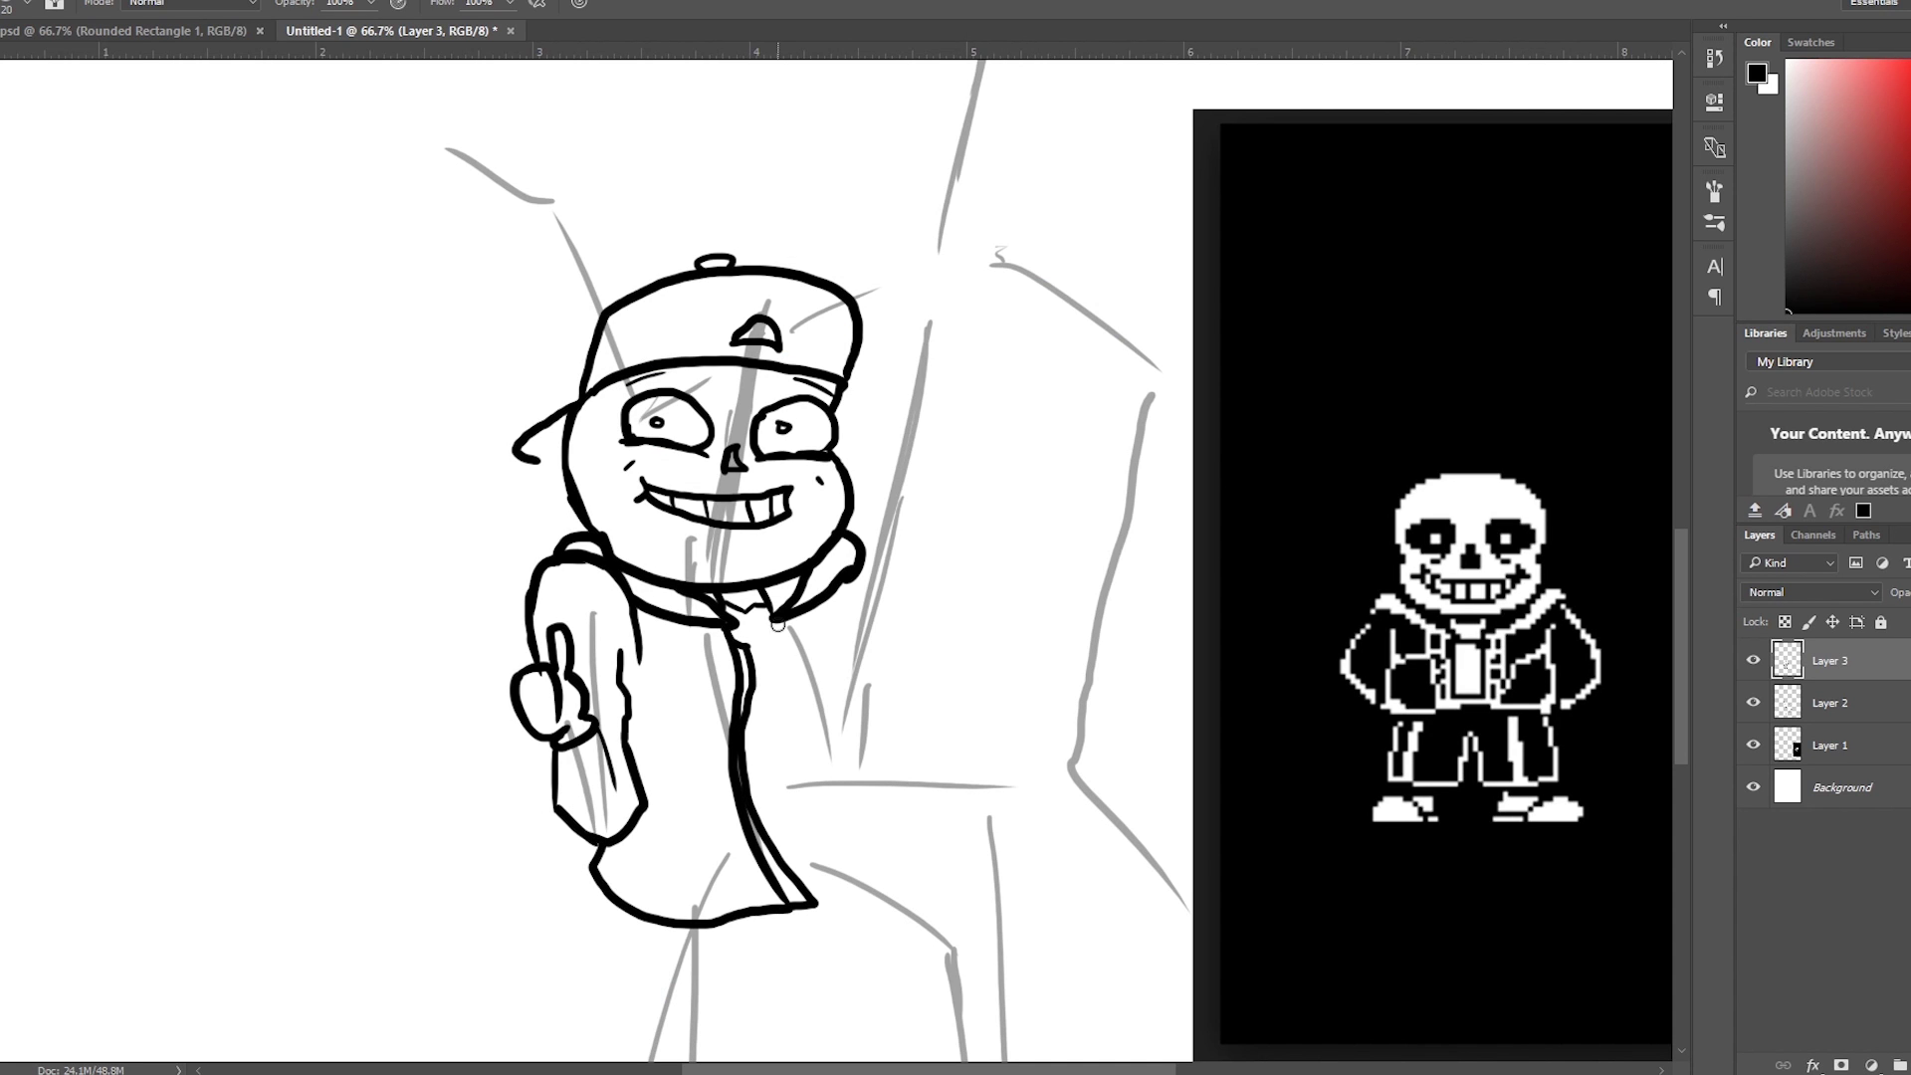
{"action": "left_click_drag", "start_coordinate": [777, 624], "coordinate": [776, 633]}
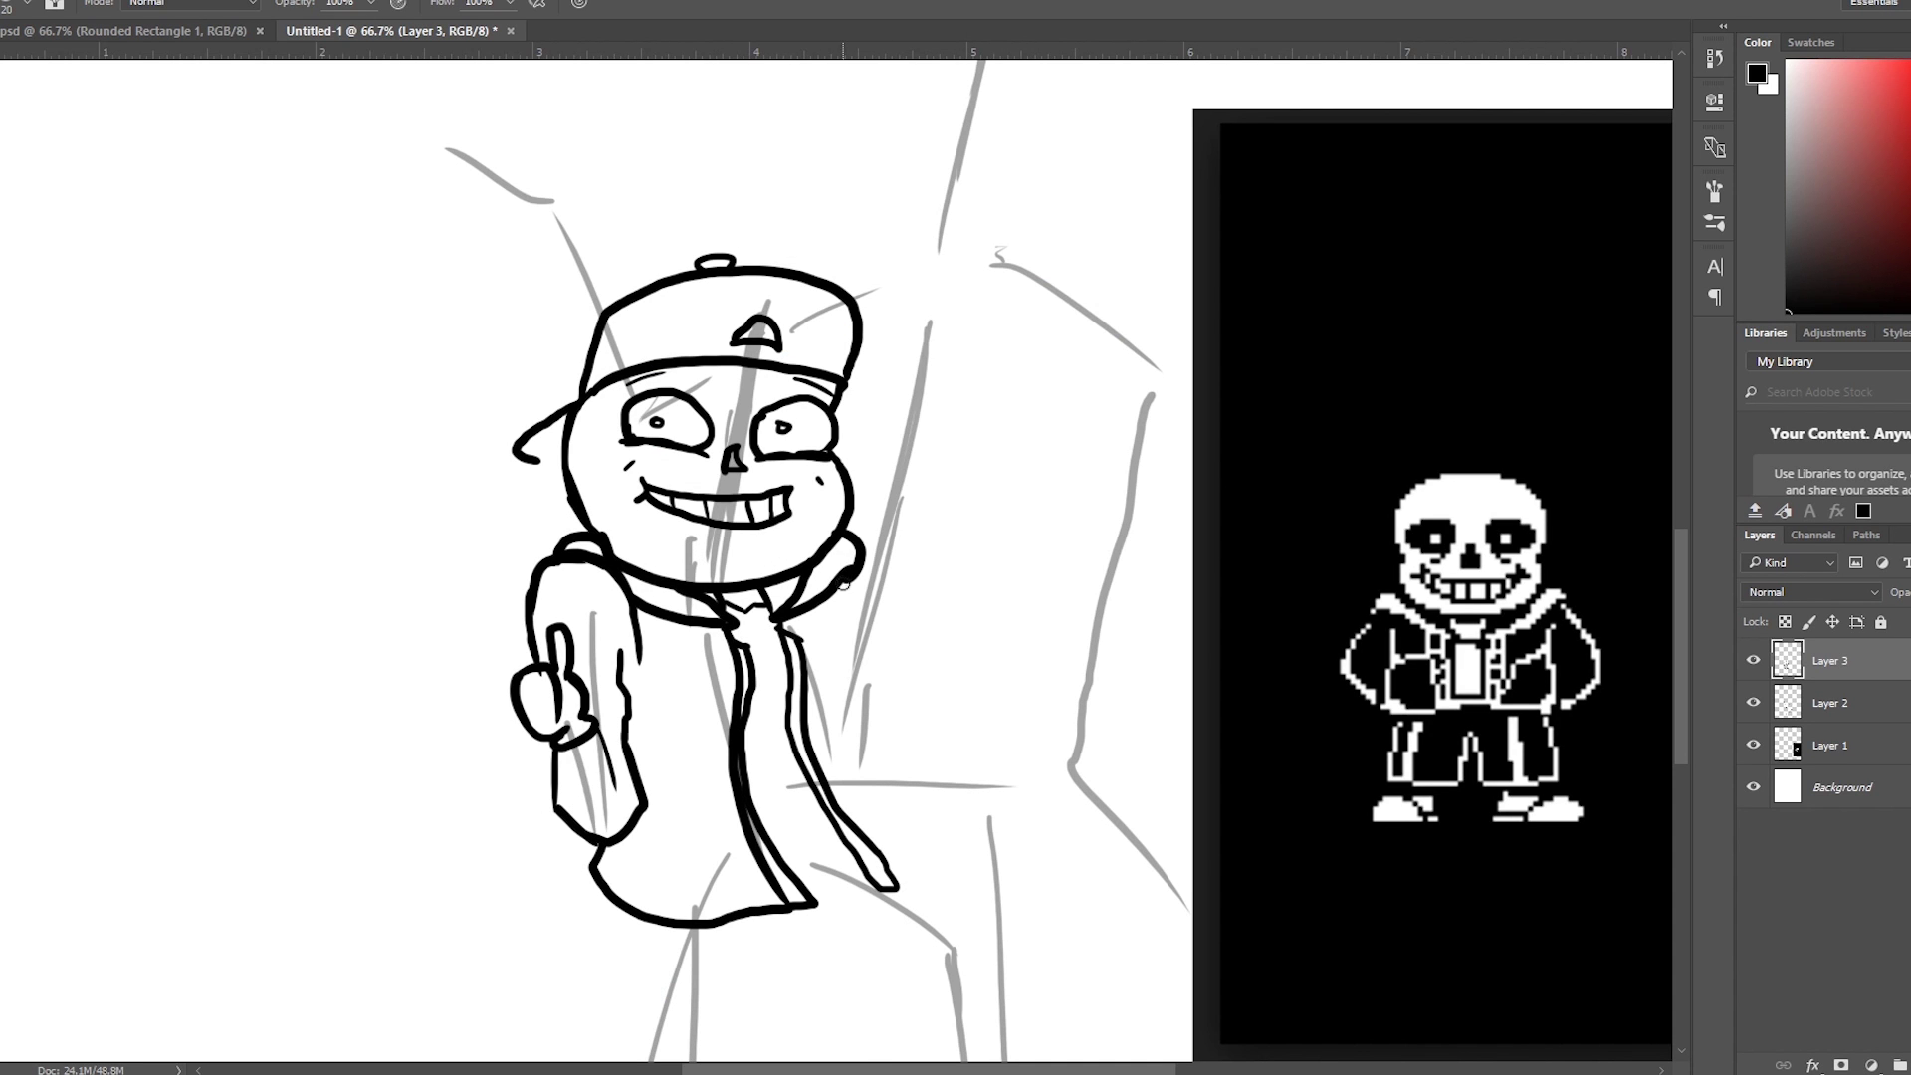
{"action": "left_click_drag", "start_coordinate": [967, 676], "coordinate": [997, 722]}
Erase the left hand's thumb and draw a raised thumb on the right hand
{"action": "key", "text": "e"}
{"action": "left_click_drag", "start_coordinate": [557, 632], "coordinate": [572, 687]}
{"action": "key", "text": "b"}
{"action": "left_click_drag", "start_coordinate": [983, 662], "coordinate": [1041, 677]}
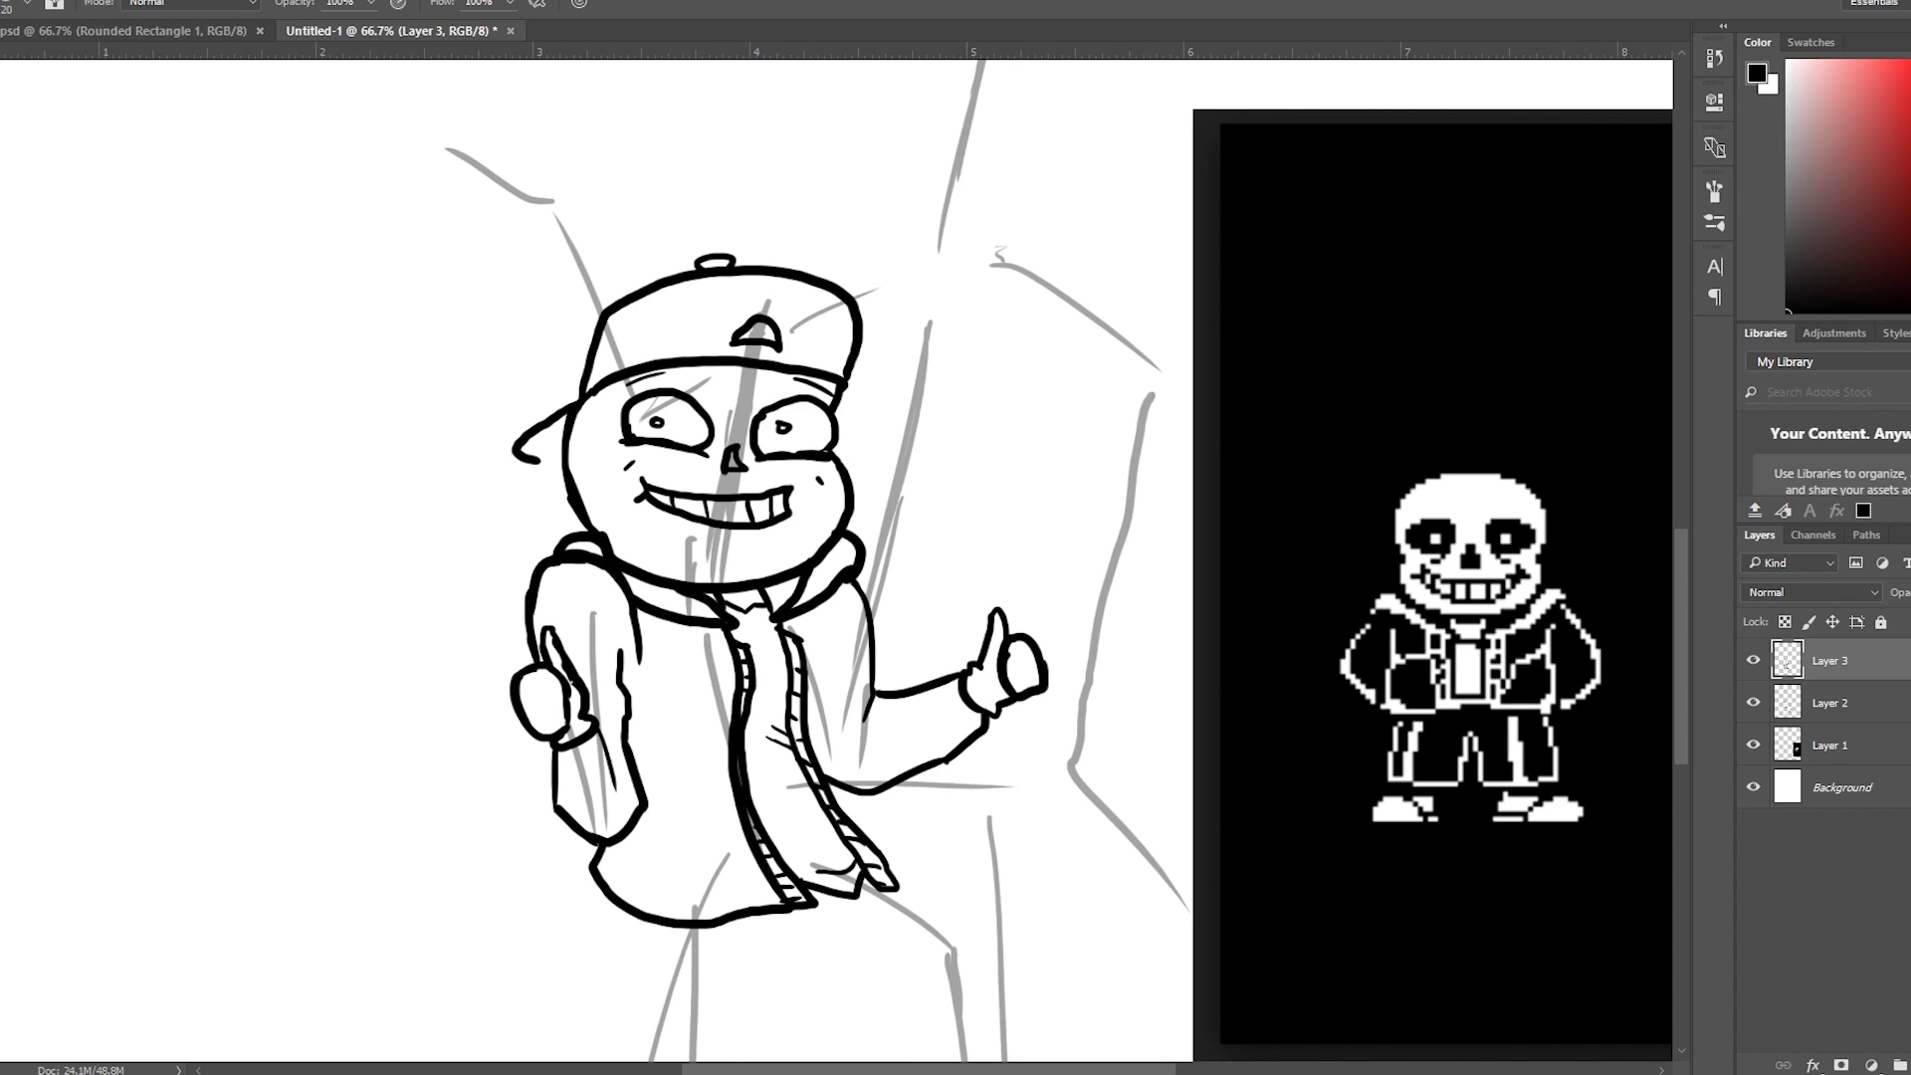
{"action": "left_click_drag", "start_coordinate": [635, 772], "coordinate": [730, 717]}
{"action": "left_click_drag", "start_coordinate": [808, 653], "coordinate": [891, 867]}
{"action": "left_click_drag", "start_coordinate": [808, 717], "coordinate": [856, 768]}
{"action": "left_click_drag", "start_coordinate": [1683, 631], "coordinate": [1682, 713]}
Outline both pants legs with their hems and cuffs
{"action": "left_click_drag", "start_coordinate": [658, 566], "coordinate": [615, 716]}
{"action": "mouse_move", "coordinate": [849, 567]}
{"action": "left_mouse_down"}
{"action": "mouse_move", "coordinate": [805, 603]}
{"action": "mouse_move", "coordinate": [822, 839]}
{"action": "left_mouse_up"}
{"action": "left_click_drag", "start_coordinate": [620, 697], "coordinate": [826, 846]}
{"action": "key", "text": "ctrl+z"}
{"action": "left_click_drag", "start_coordinate": [804, 712], "coordinate": [817, 809]}
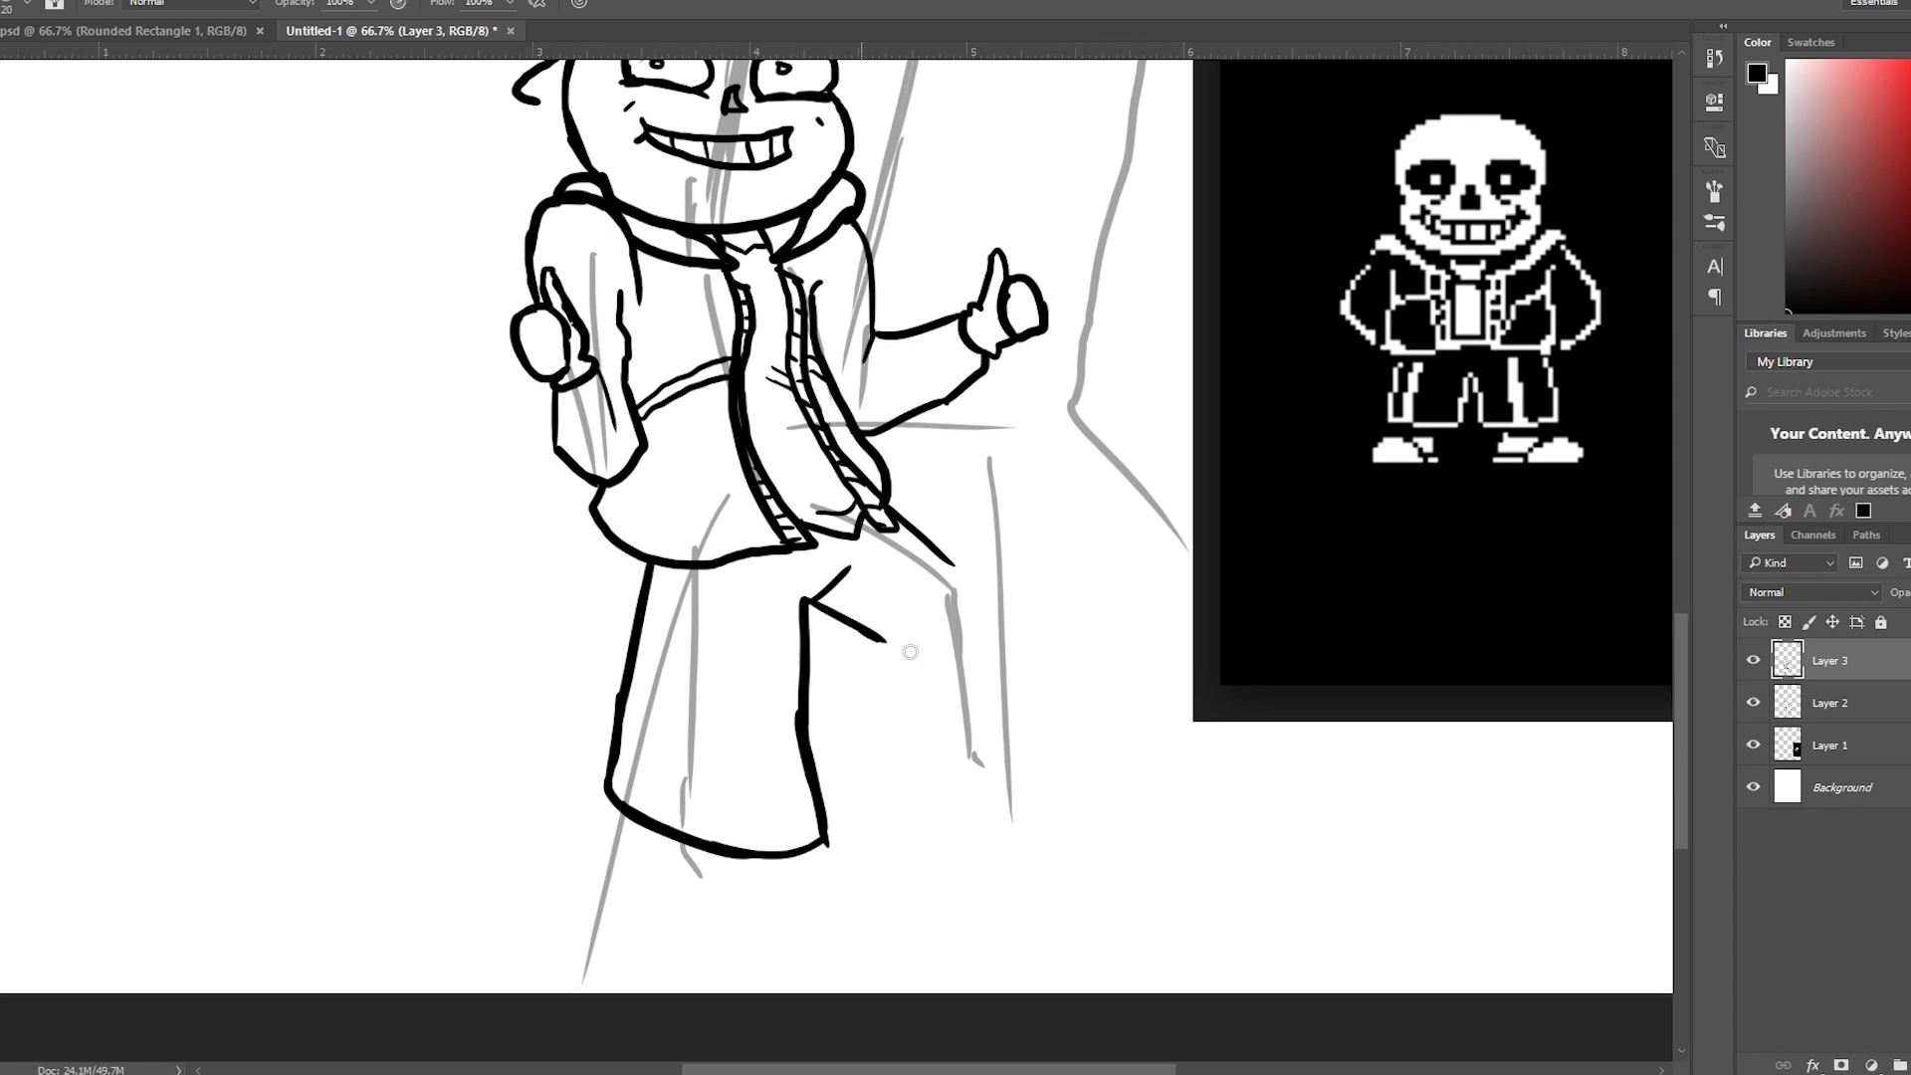
{"action": "left_click_drag", "start_coordinate": [884, 638], "coordinate": [1025, 757]}
{"action": "left_click_drag", "start_coordinate": [891, 520], "coordinate": [1055, 732]}
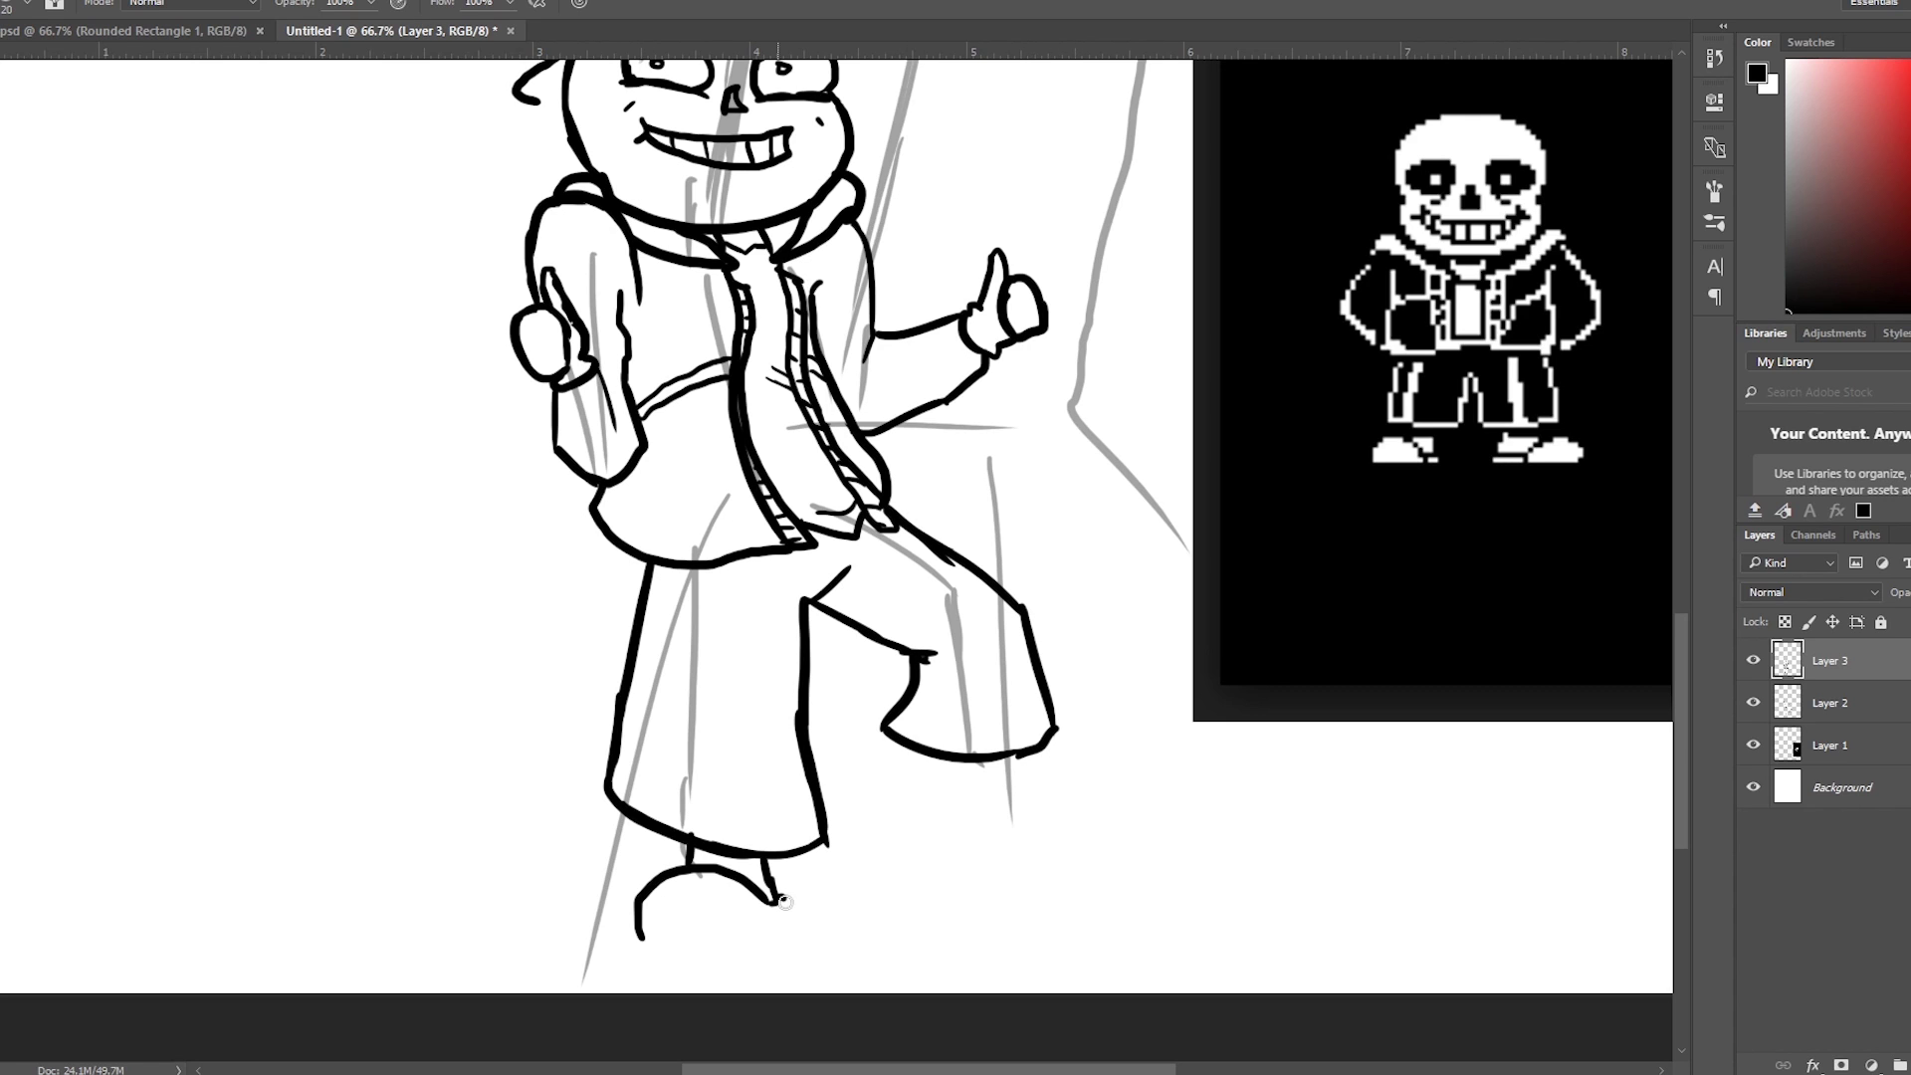
Draw the shoes' toes, soles and marks, and add stripes down both pant legs
{"action": "left_click_drag", "start_coordinate": [639, 938], "coordinate": [783, 925]}
{"action": "left_click_drag", "start_coordinate": [1037, 757], "coordinate": [1036, 833]}
{"action": "left_click_drag", "start_coordinate": [916, 781], "coordinate": [1040, 834]}
{"action": "left_click_drag", "start_coordinate": [1017, 779], "coordinate": [1047, 801]}
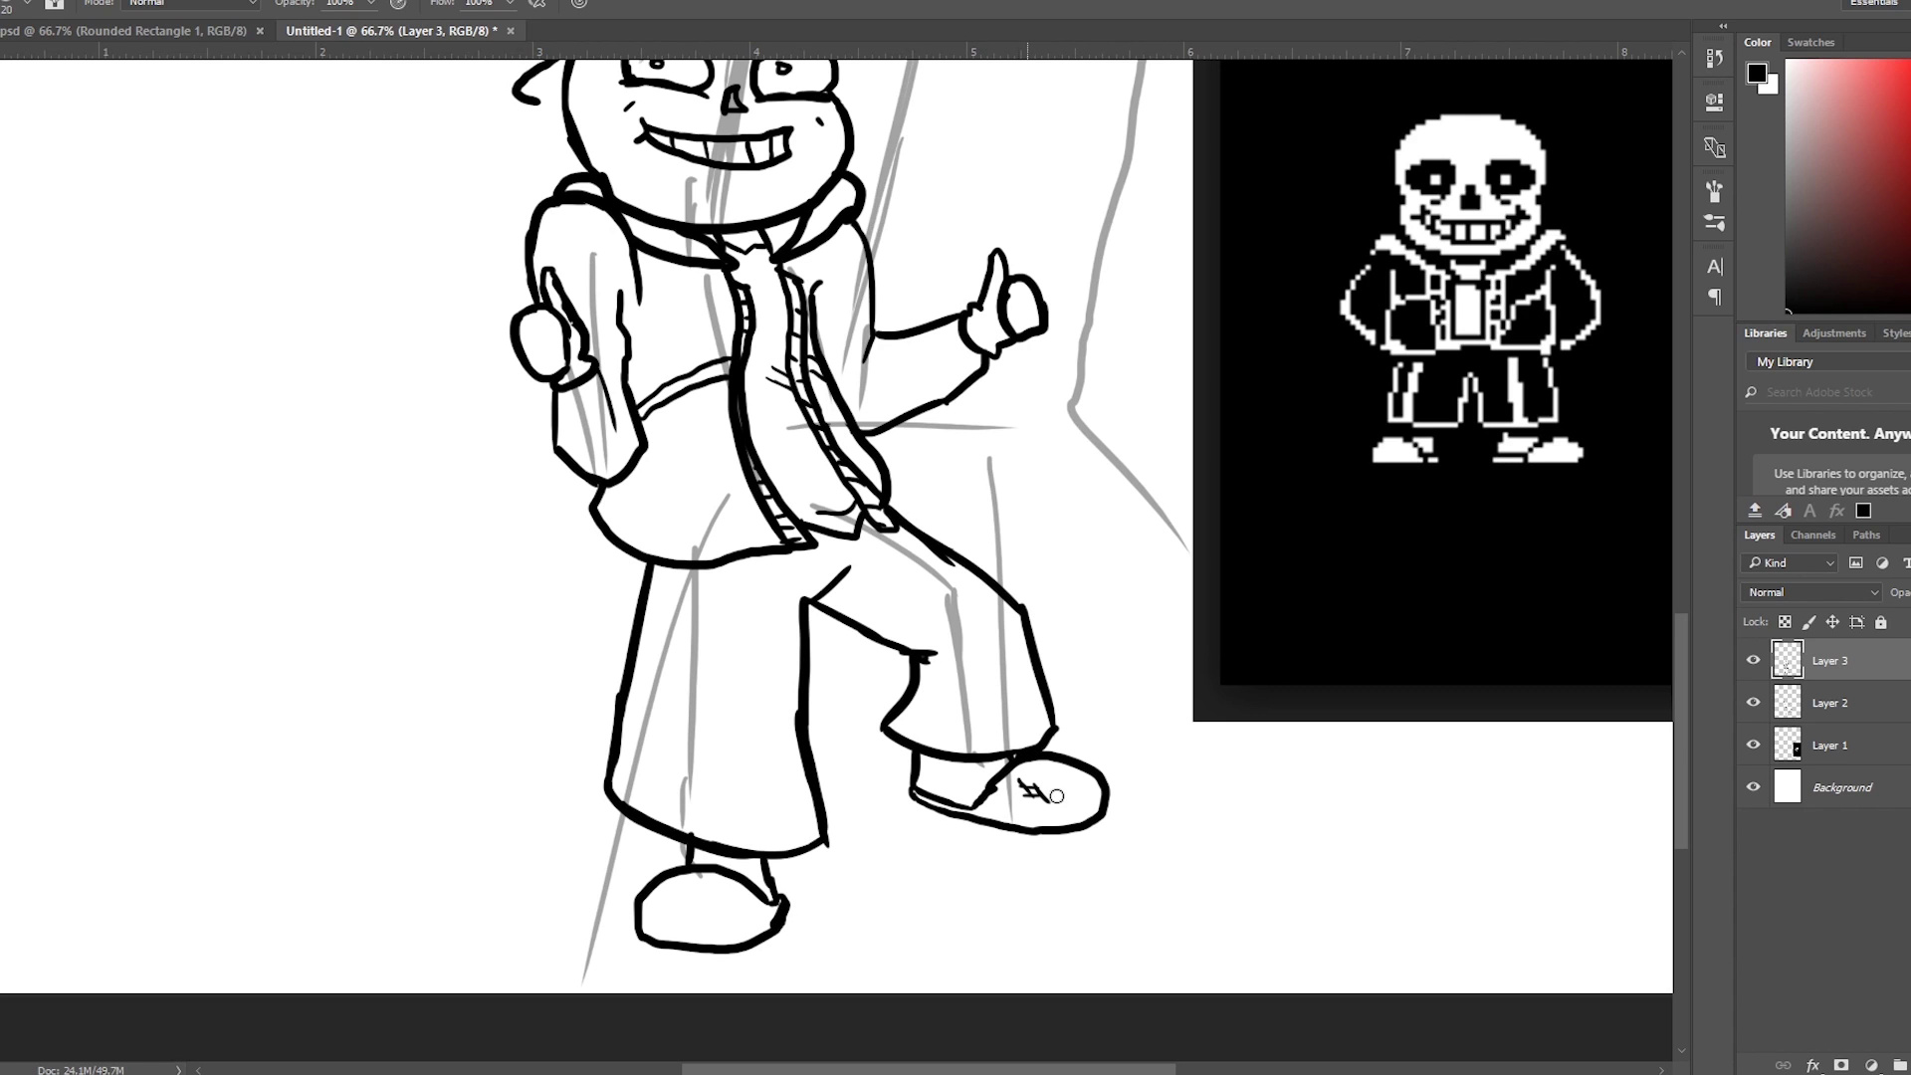
{"action": "left_click_drag", "start_coordinate": [702, 565], "coordinate": [684, 831]}
{"action": "left_click_drag", "start_coordinate": [729, 563], "coordinate": [704, 839]}
{"action": "left_click_drag", "start_coordinate": [865, 525], "coordinate": [1045, 734]}
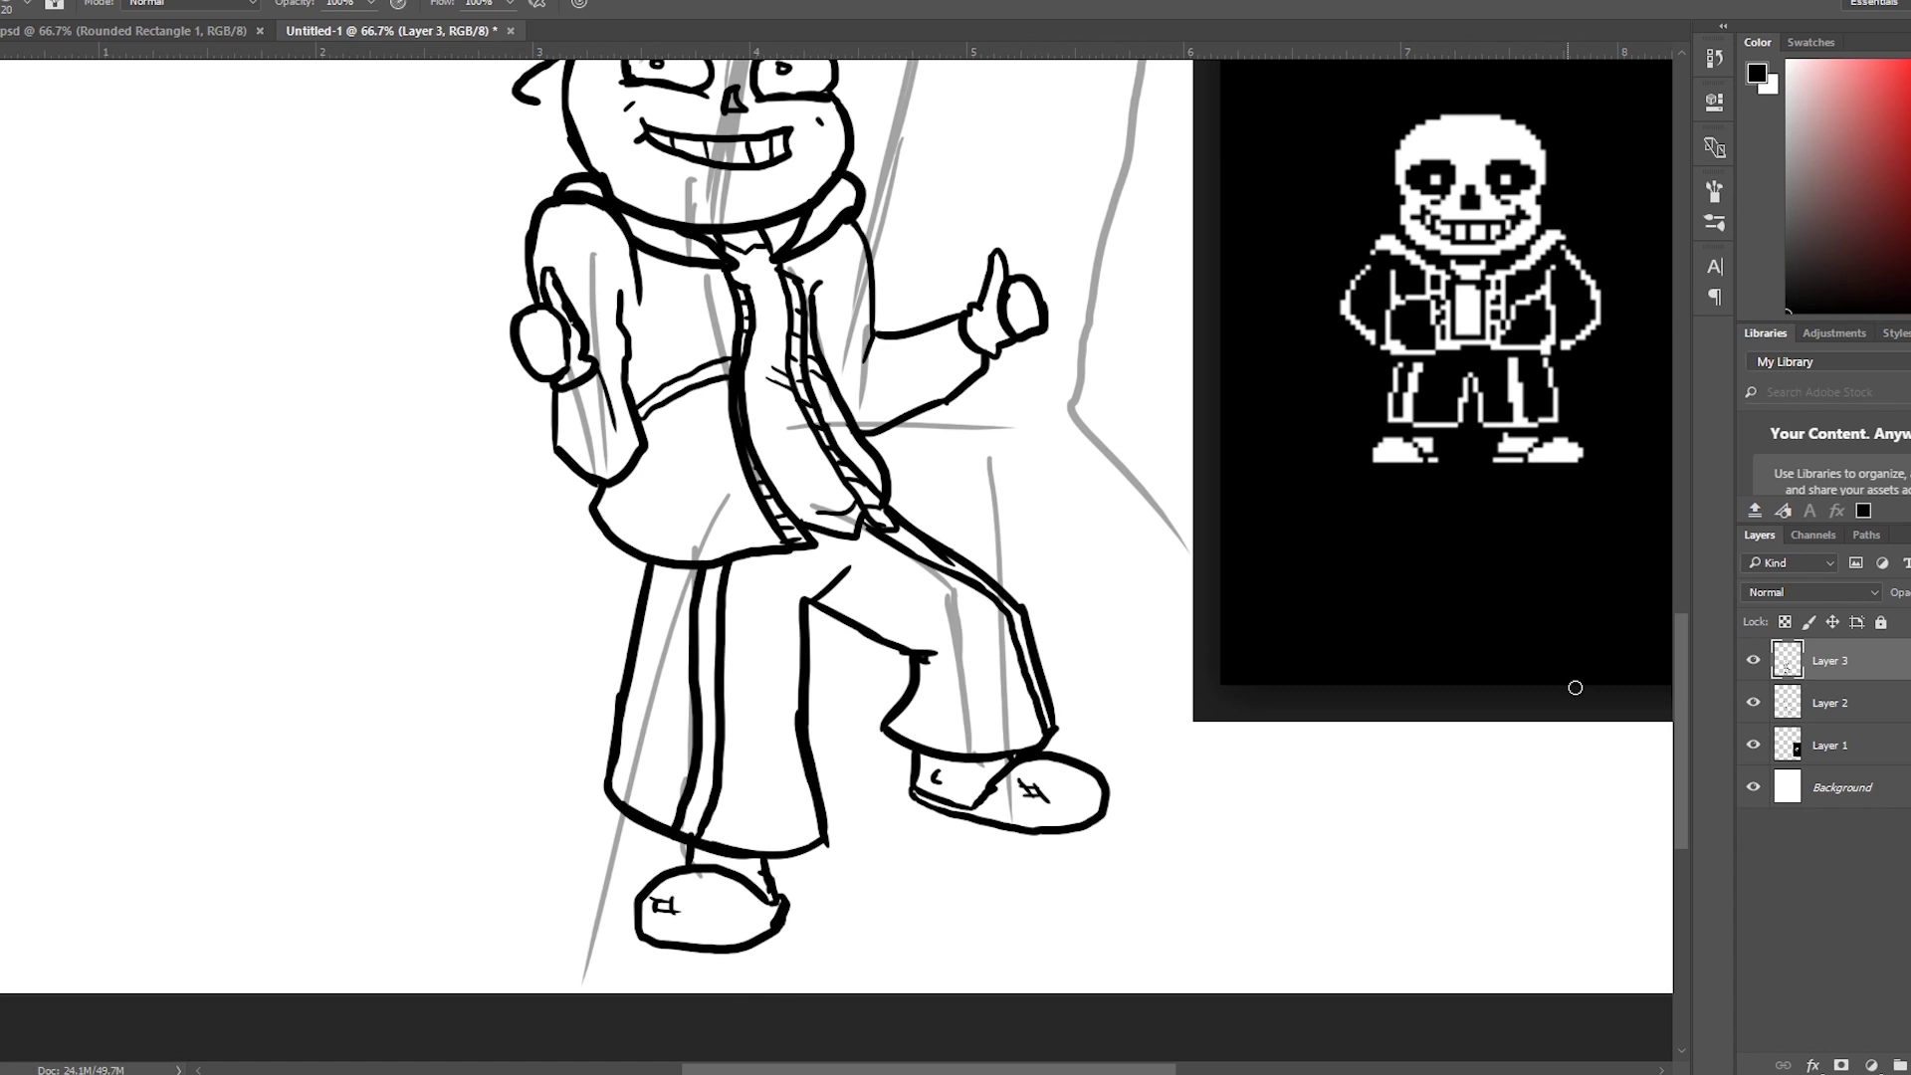
Add a new Layer 4 for Papyrus and zoom out to the whole canvas
{"action": "scroll", "coordinate": [1056, 837], "scroll_direction": "up", "scroll_amount": 4}
{"action": "key", "text": "ctrl+shift+alt+n"}
{"action": "key", "text": "ctrl+minus"}
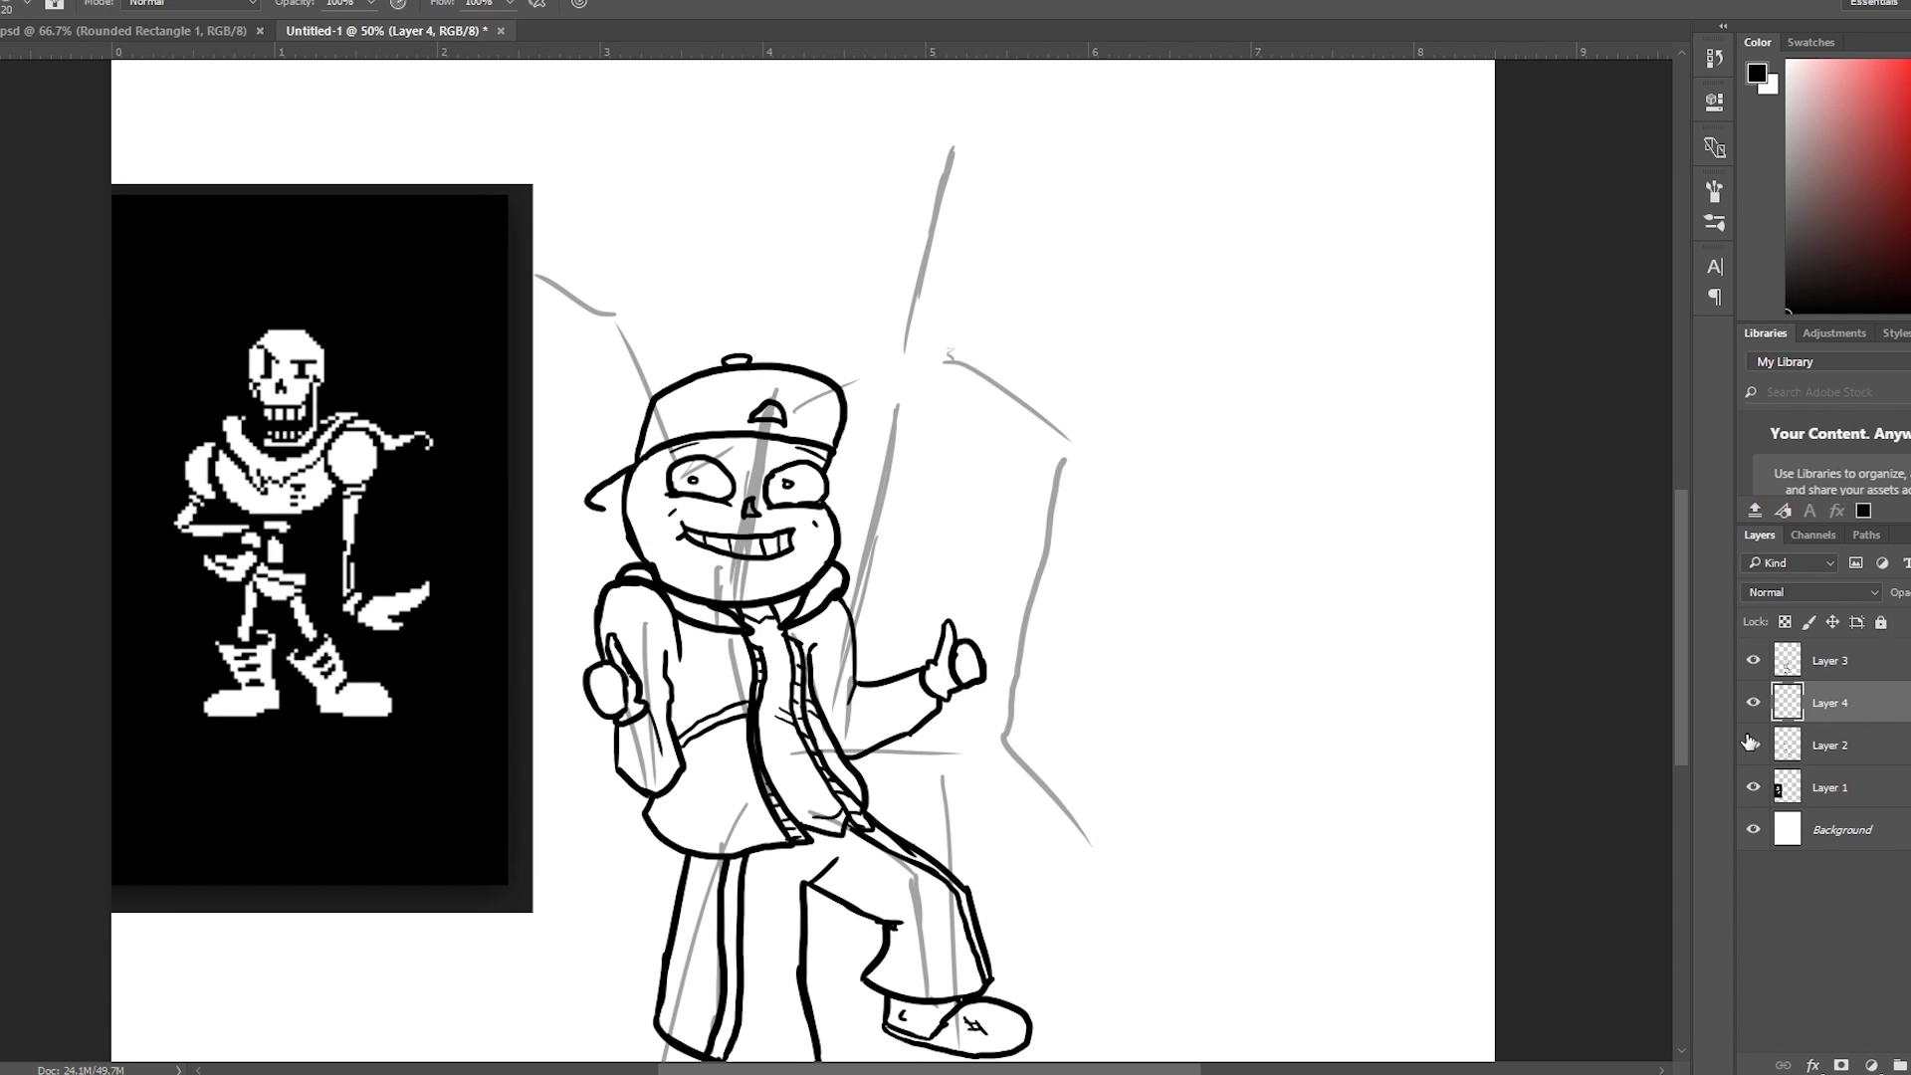
Return to Layer 3 and outline Papyrus's skull, lower jaw and smile
{"action": "key", "text": "ctrl+plus"}
{"action": "key", "text": "alt+bracketright"}
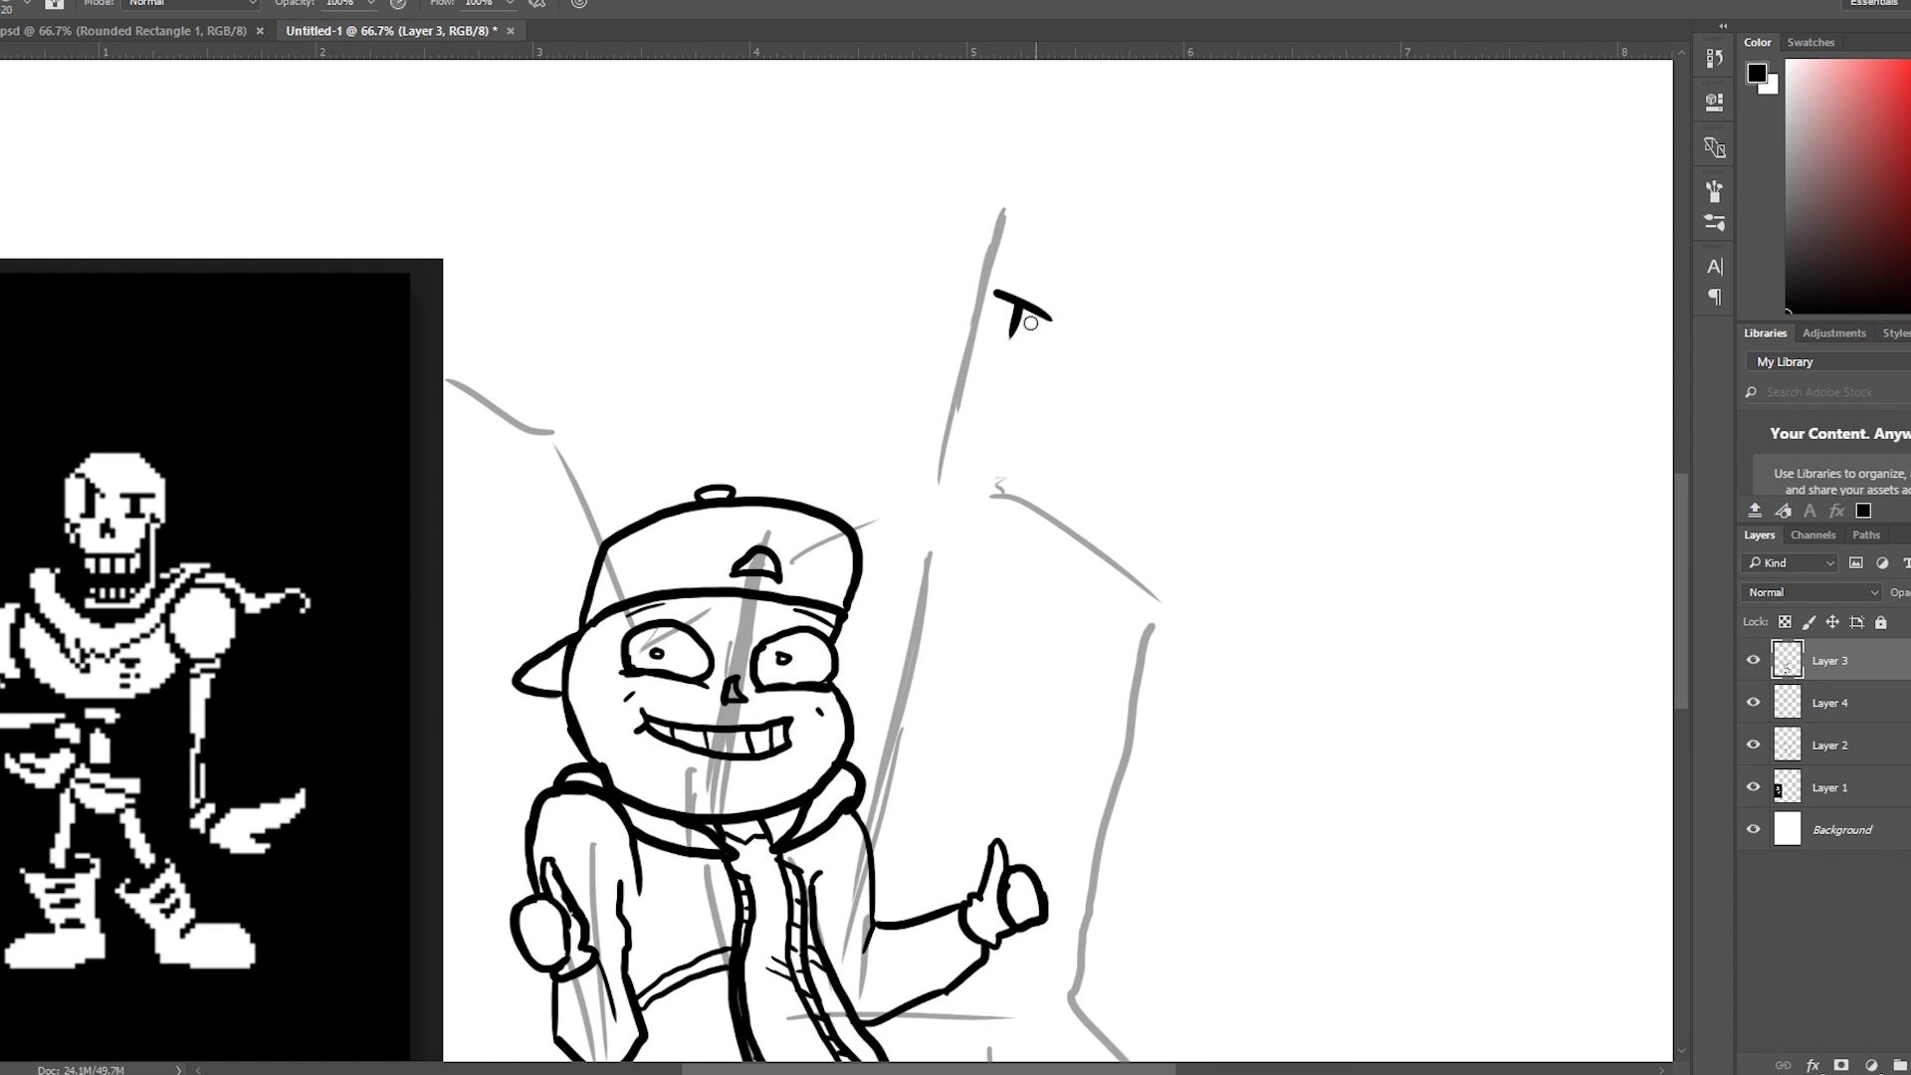
{"action": "key", "text": "ctrl+z"}
{"action": "mouse_move", "coordinate": [859, 319]}
{"action": "left_mouse_down"}
{"action": "mouse_move", "coordinate": [1074, 408]}
{"action": "mouse_move", "coordinate": [923, 411]}
{"action": "mouse_move", "coordinate": [1069, 403]}
{"action": "left_mouse_up"}
{"action": "left_click_drag", "start_coordinate": [1043, 394], "coordinate": [1054, 412]}
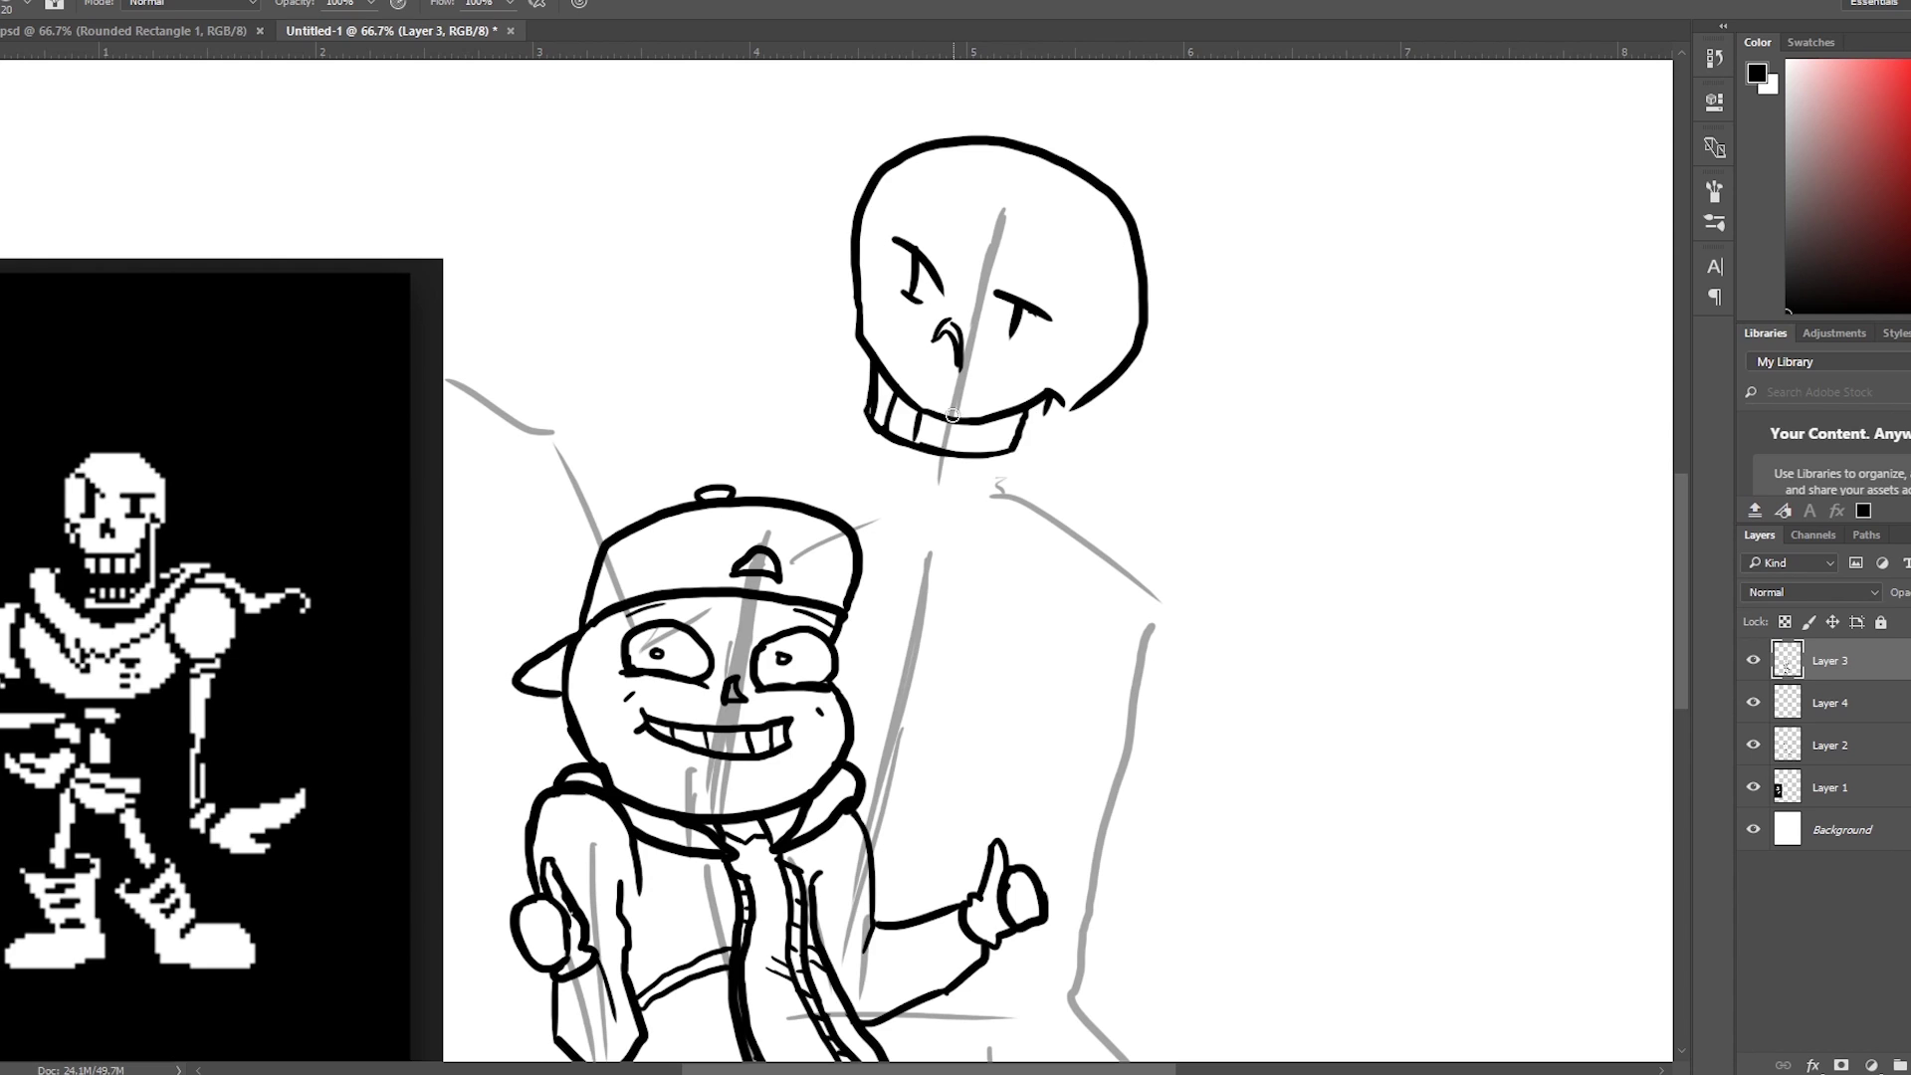
{"action": "left_click_drag", "start_coordinate": [873, 323], "coordinate": [893, 322]}
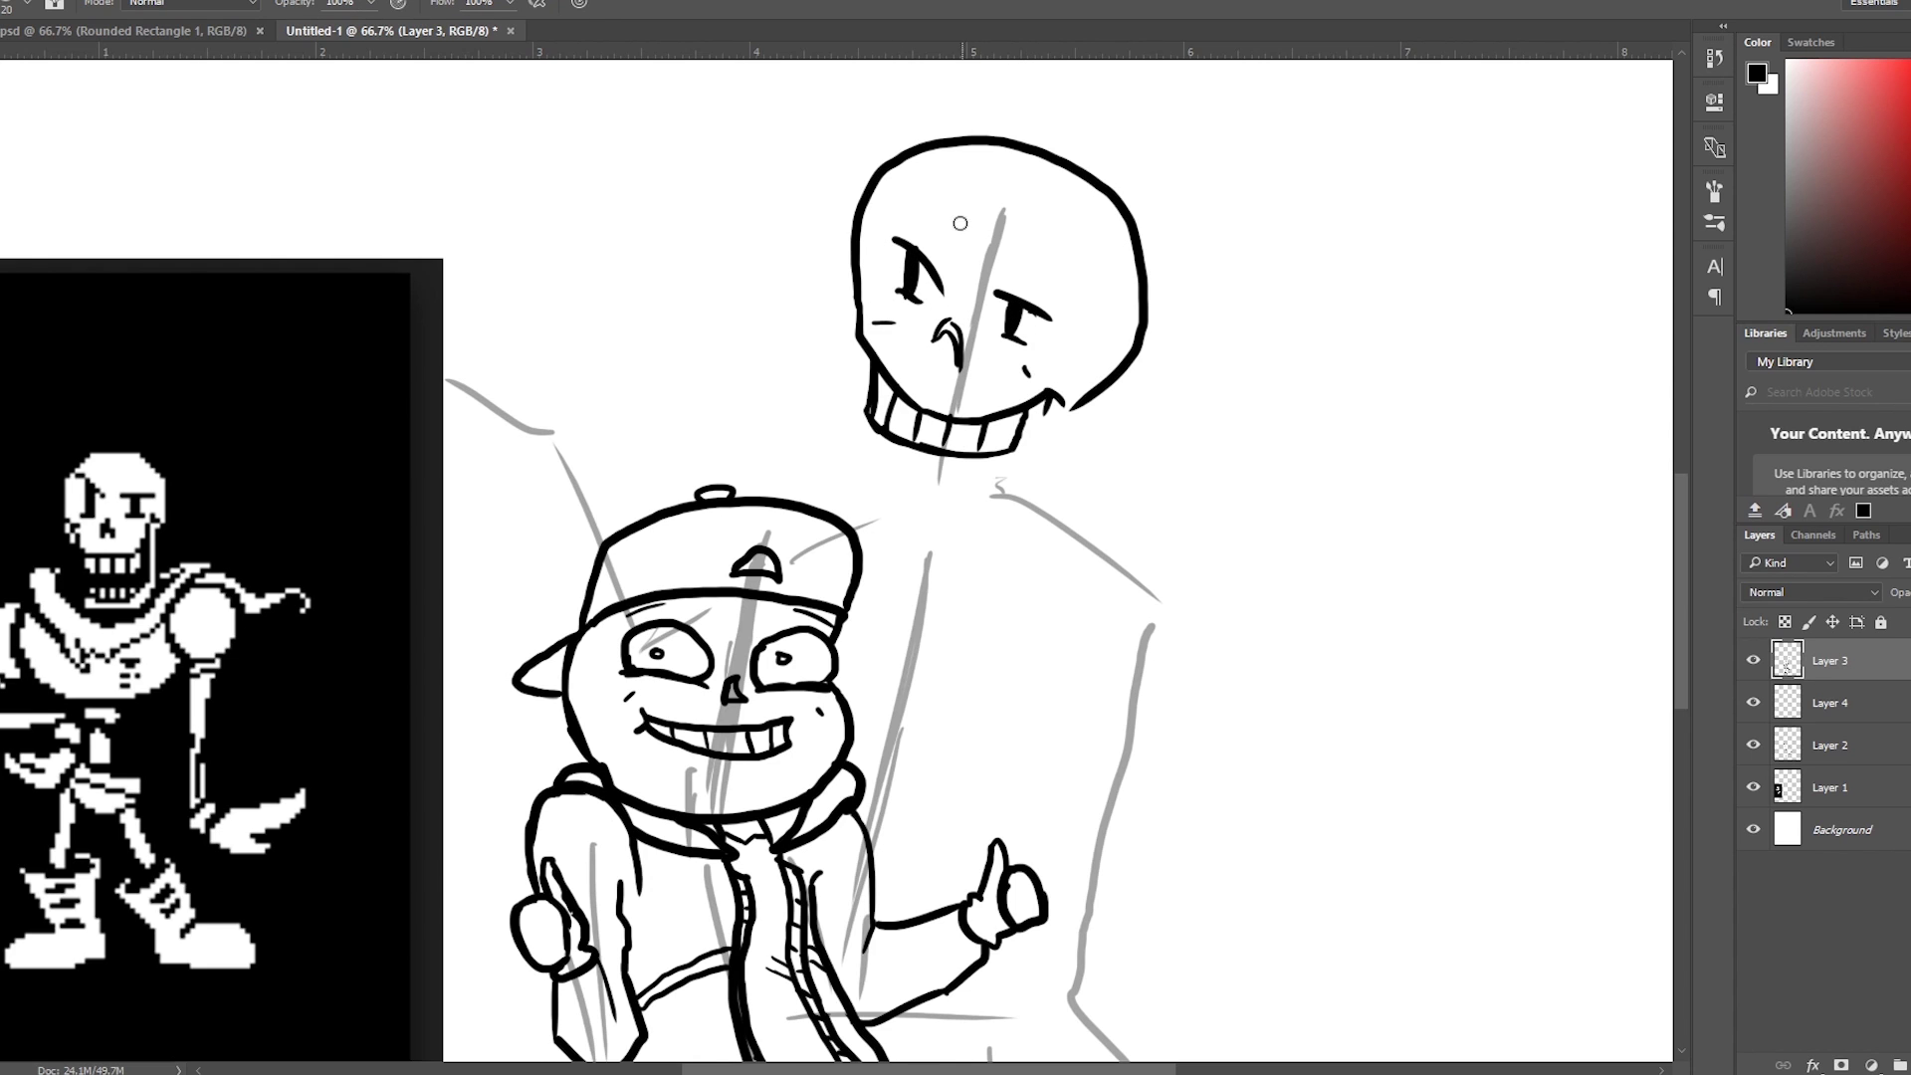
{"action": "left_click_drag", "start_coordinate": [949, 212], "coordinate": [1040, 266]}
Draw the collar band, the right jaw line and the scarf around Papyrus's jaw
{"action": "scroll", "coordinate": [1682, 632], "scroll_direction": "down", "scroll_amount": 1}
{"action": "left_click_drag", "start_coordinate": [897, 445], "coordinate": [1013, 433]}
{"action": "left_click_drag", "start_coordinate": [1074, 372], "coordinate": [1038, 450]}
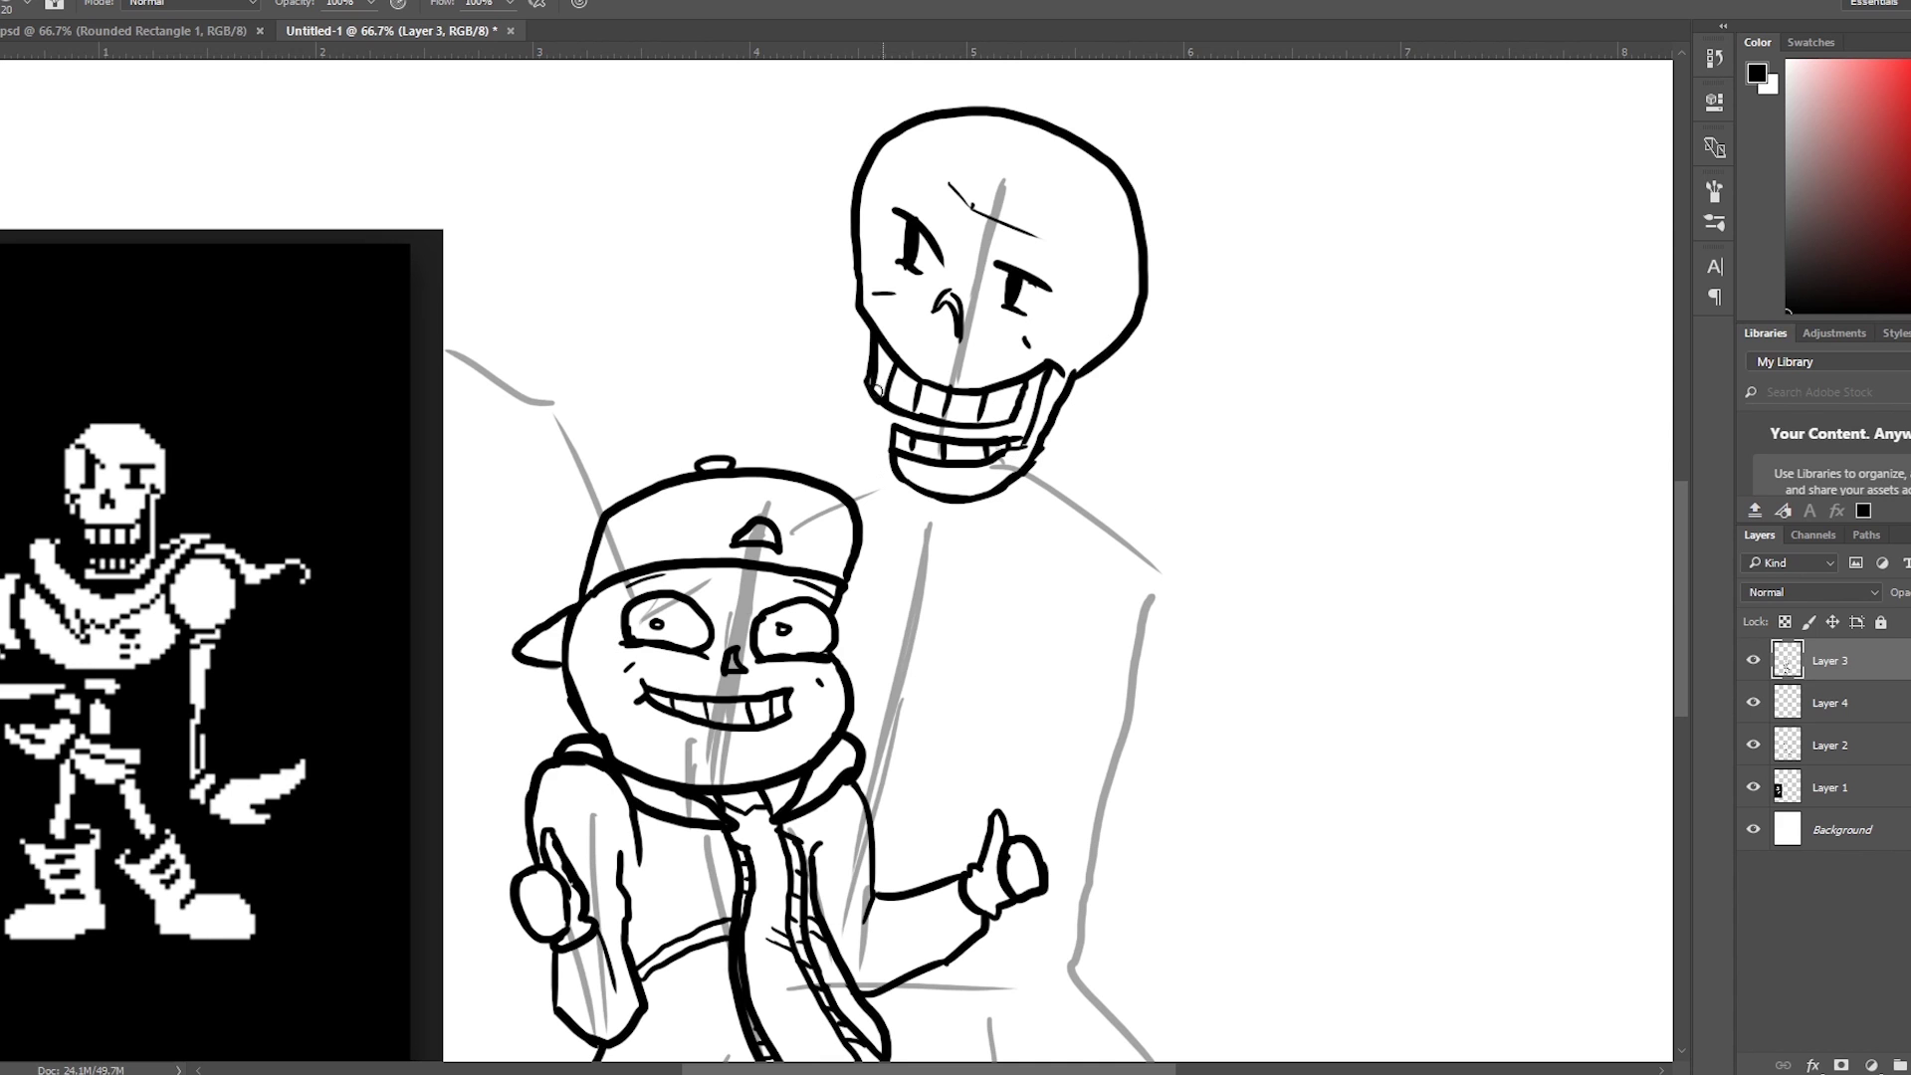
{"action": "mouse_move", "coordinate": [874, 399]}
{"action": "left_mouse_down"}
{"action": "mouse_move", "coordinate": [791, 468]}
{"action": "mouse_move", "coordinate": [1070, 509]}
{"action": "left_mouse_up"}
{"action": "left_click_drag", "start_coordinate": [1041, 445], "coordinate": [1155, 466]}
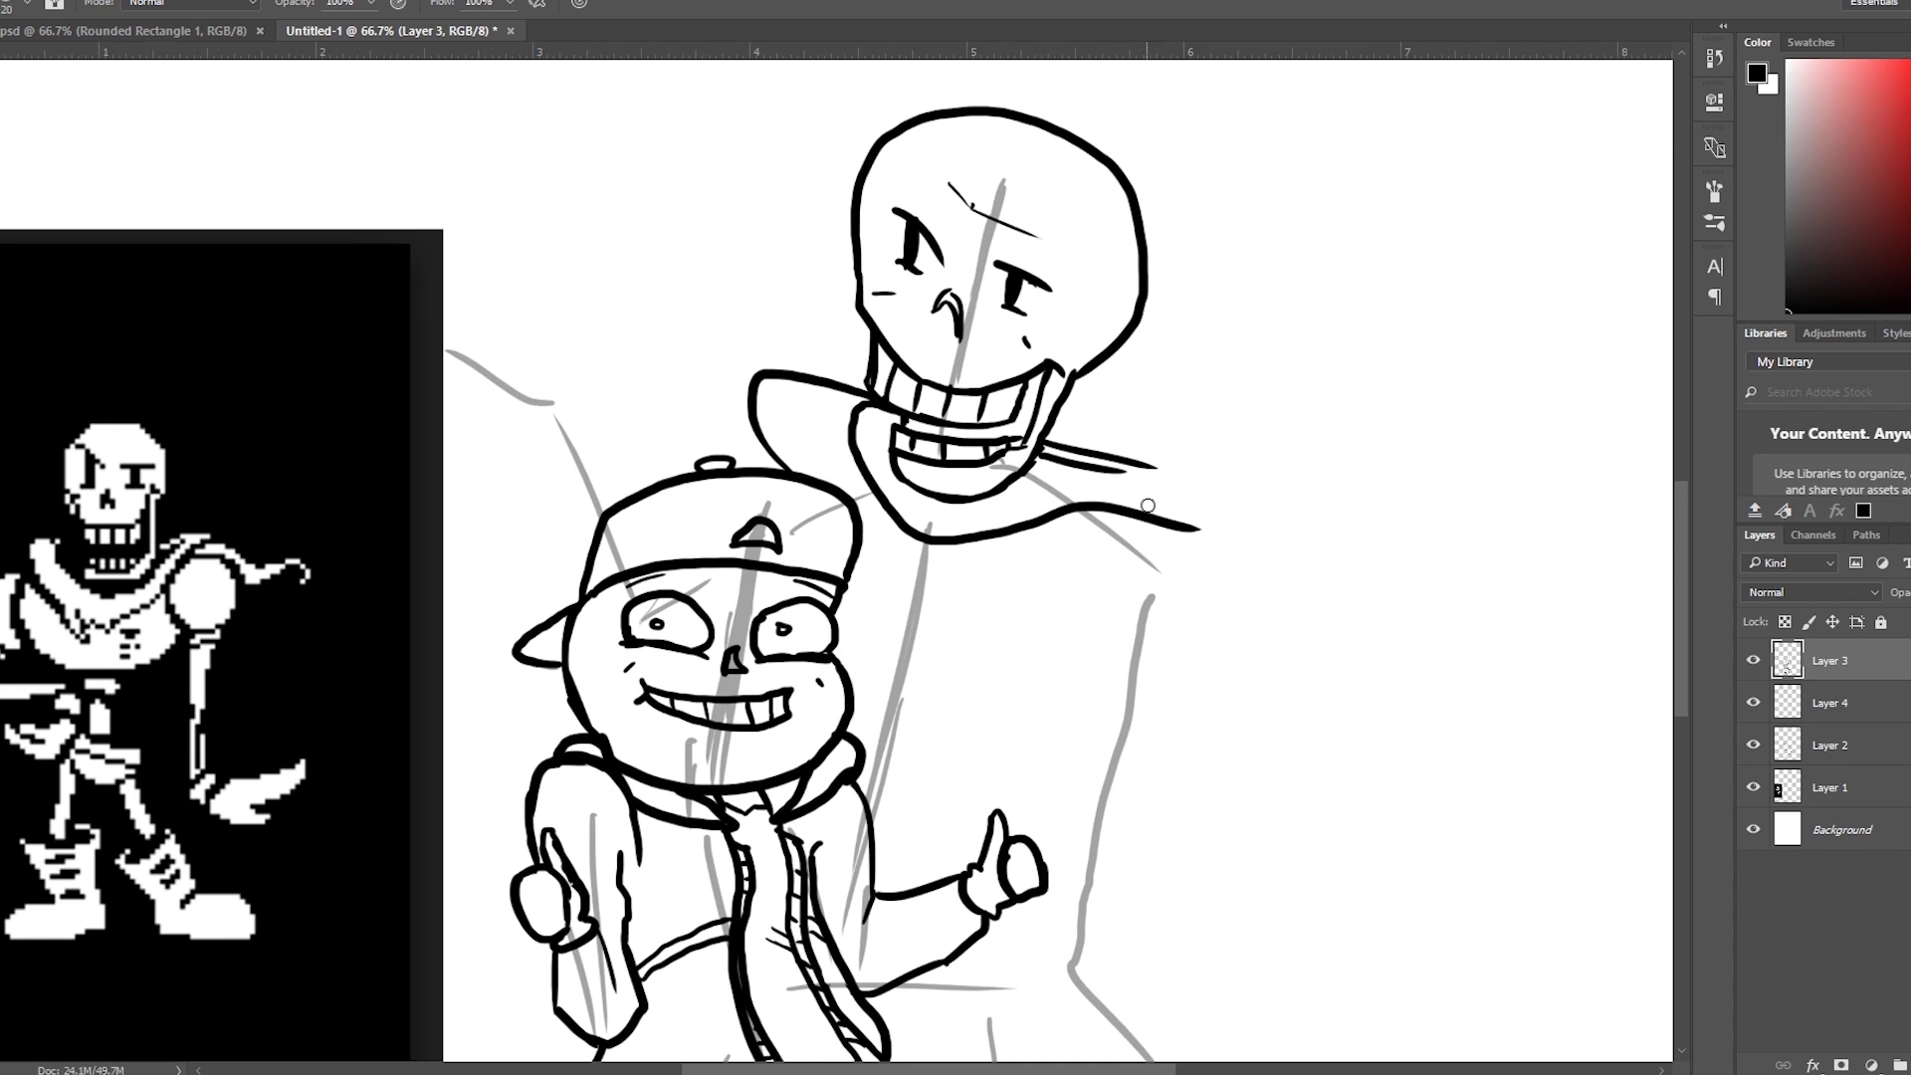
{"action": "left_click_drag", "start_coordinate": [1082, 517], "coordinate": [1145, 468]}
{"action": "left_click_drag", "start_coordinate": [1144, 458], "coordinate": [1155, 553]}
{"action": "left_click_drag", "start_coordinate": [901, 592], "coordinate": [921, 662]}
{"action": "left_click_drag", "start_coordinate": [1155, 557], "coordinate": [985, 612]}
Ink Papyrus's torso curve below the scarf and both rounded shoulders
{"action": "scroll", "coordinate": [1215, 581], "scroll_direction": "down", "scroll_amount": 3}
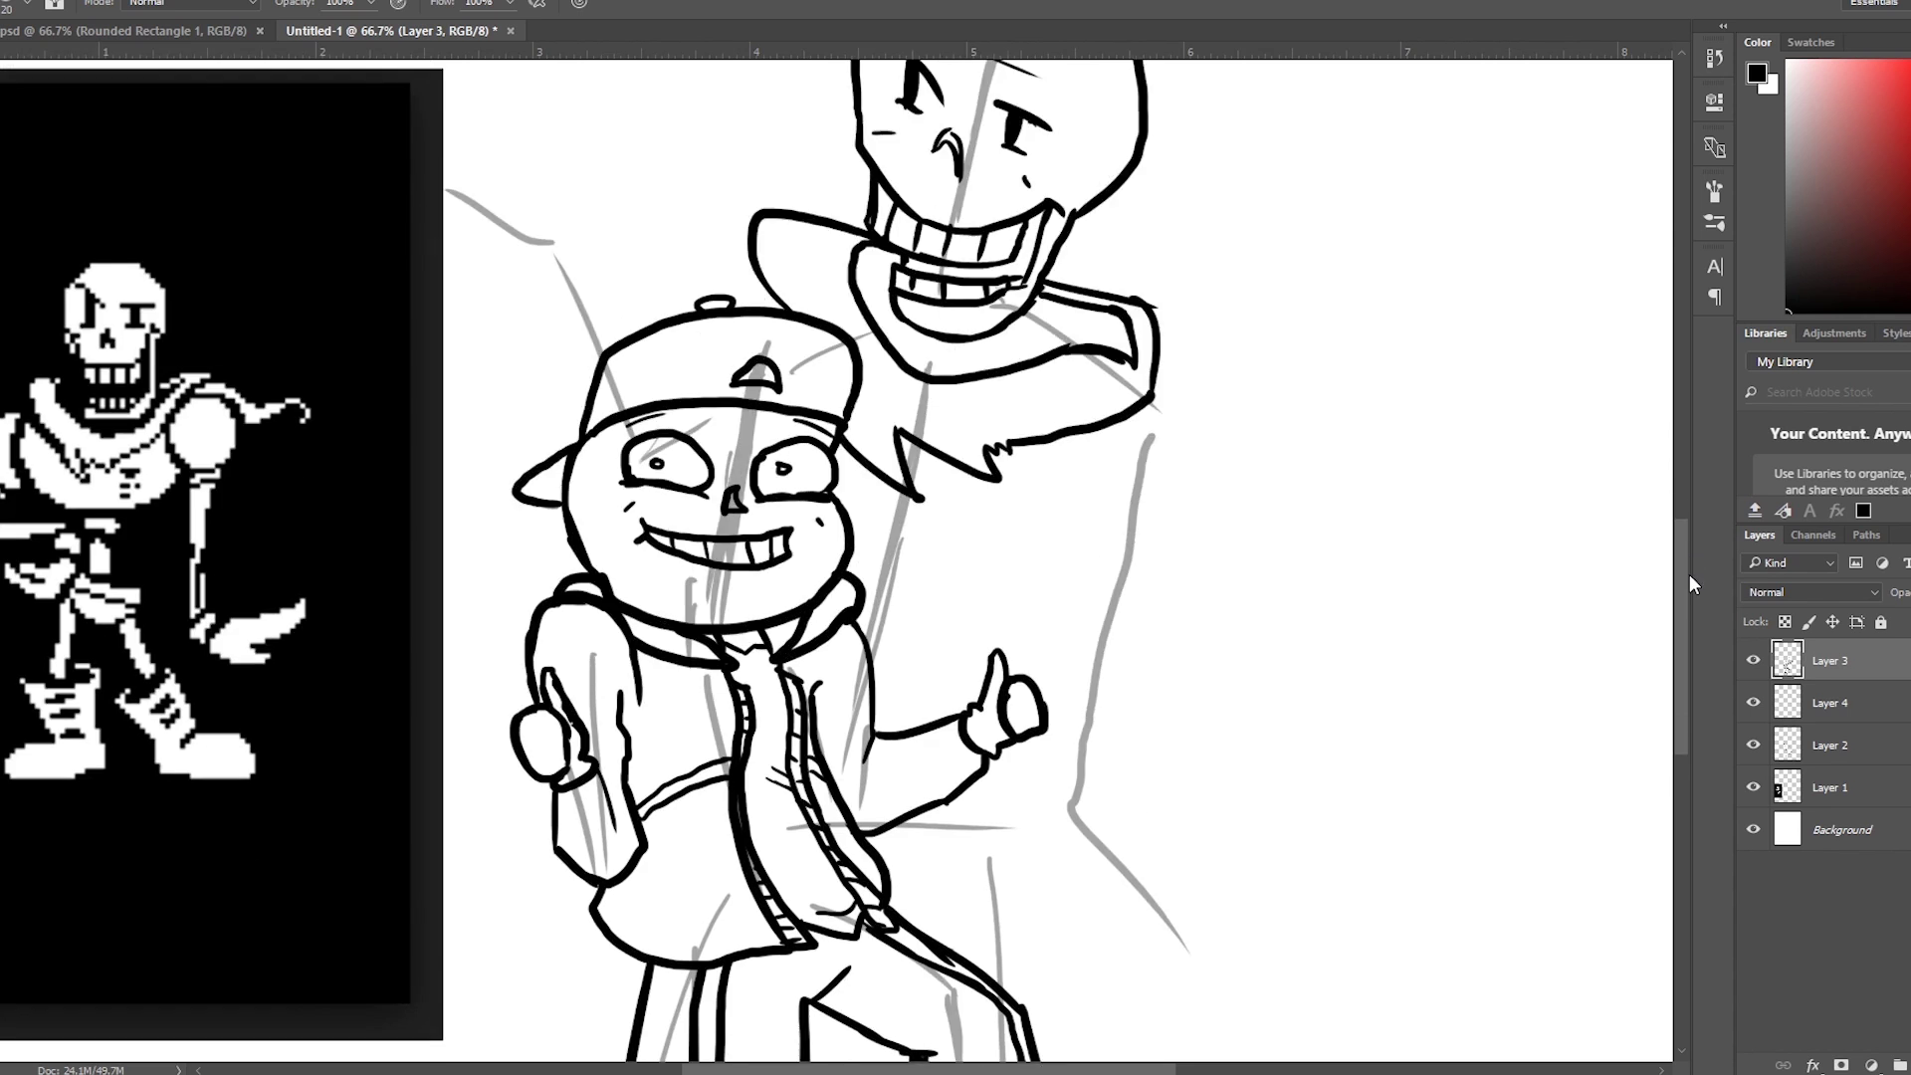
{"action": "scroll", "coordinate": [1215, 580], "scroll_direction": "up", "scroll_amount": 2}
{"action": "left_click_drag", "start_coordinate": [857, 685], "coordinate": [1102, 625]}
{"action": "left_click_drag", "start_coordinate": [1164, 454], "coordinate": [1134, 639]}
{"action": "left_click_drag", "start_coordinate": [1117, 538], "coordinate": [1135, 637]}
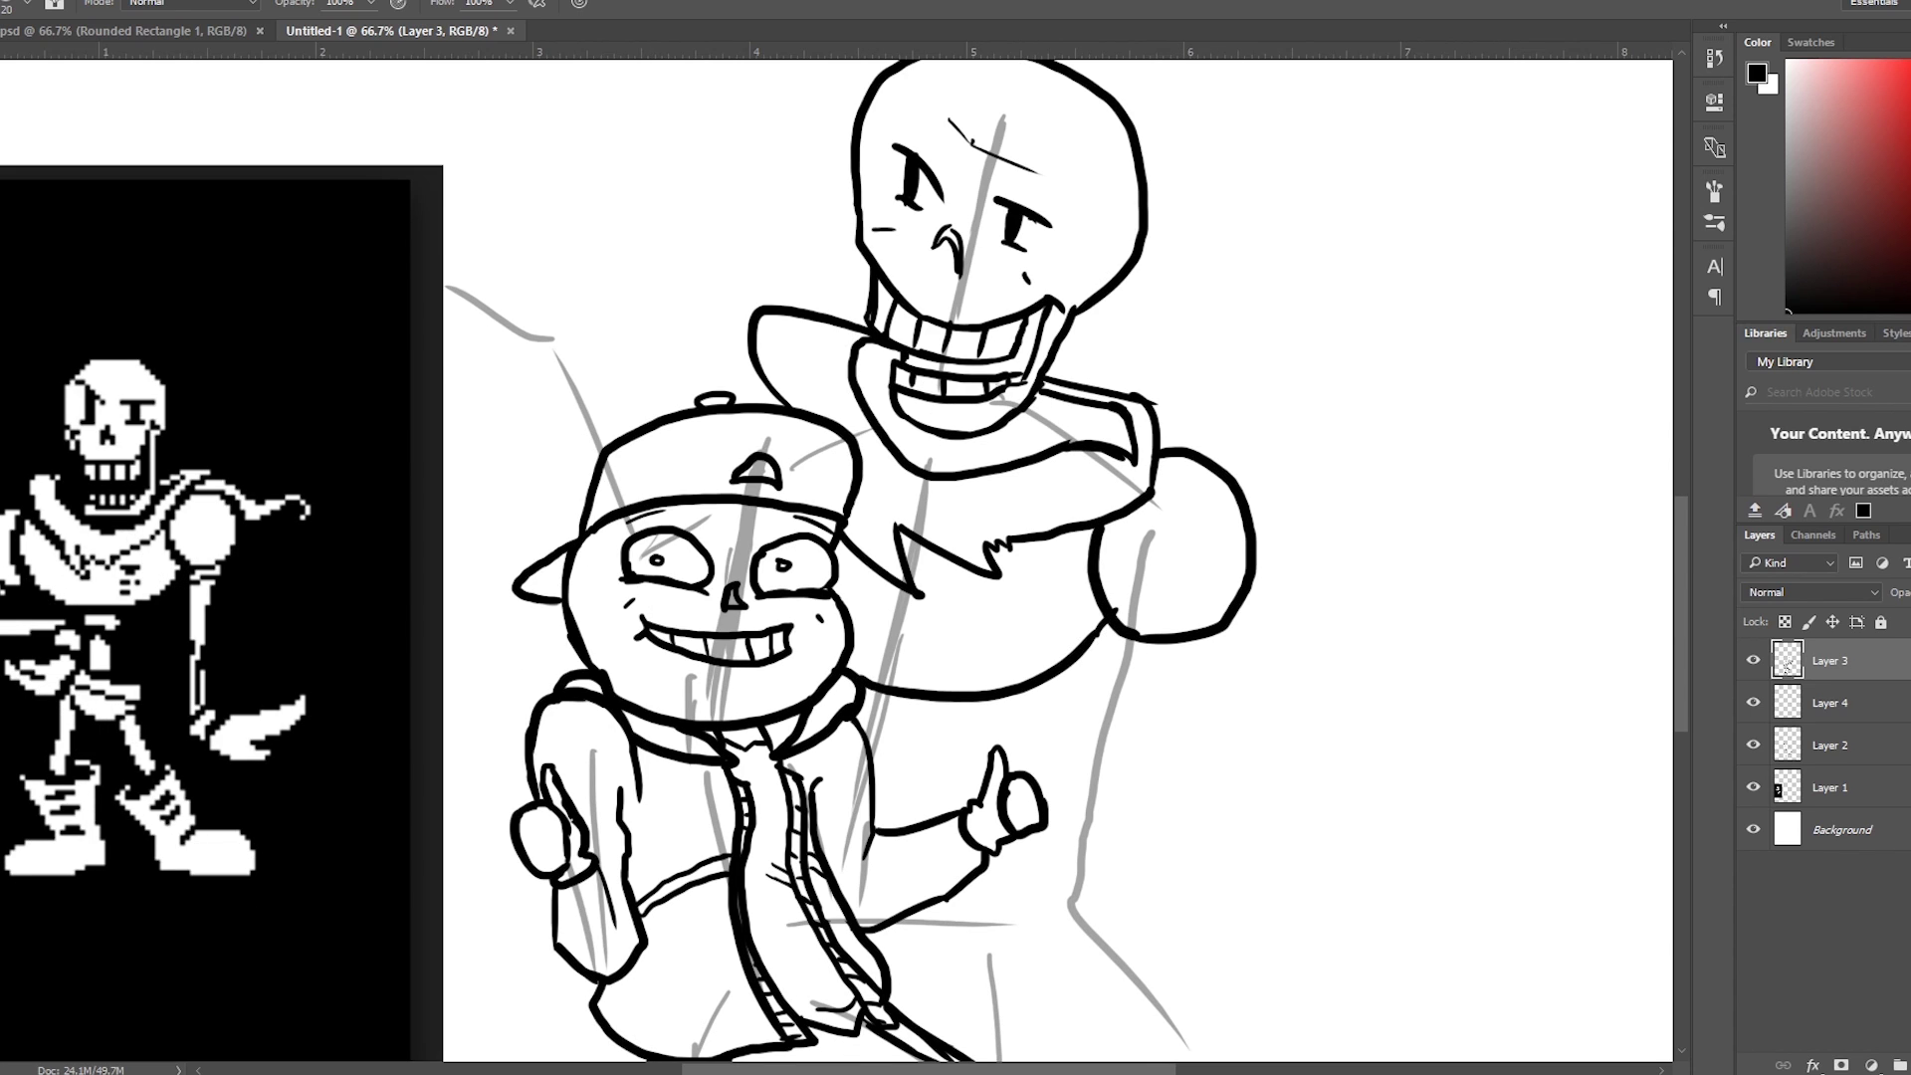
{"action": "left_click_drag", "start_coordinate": [754, 317], "coordinate": [753, 396]}
{"action": "scroll", "coordinate": [908, 370], "scroll_direction": "left", "scroll_amount": 5}
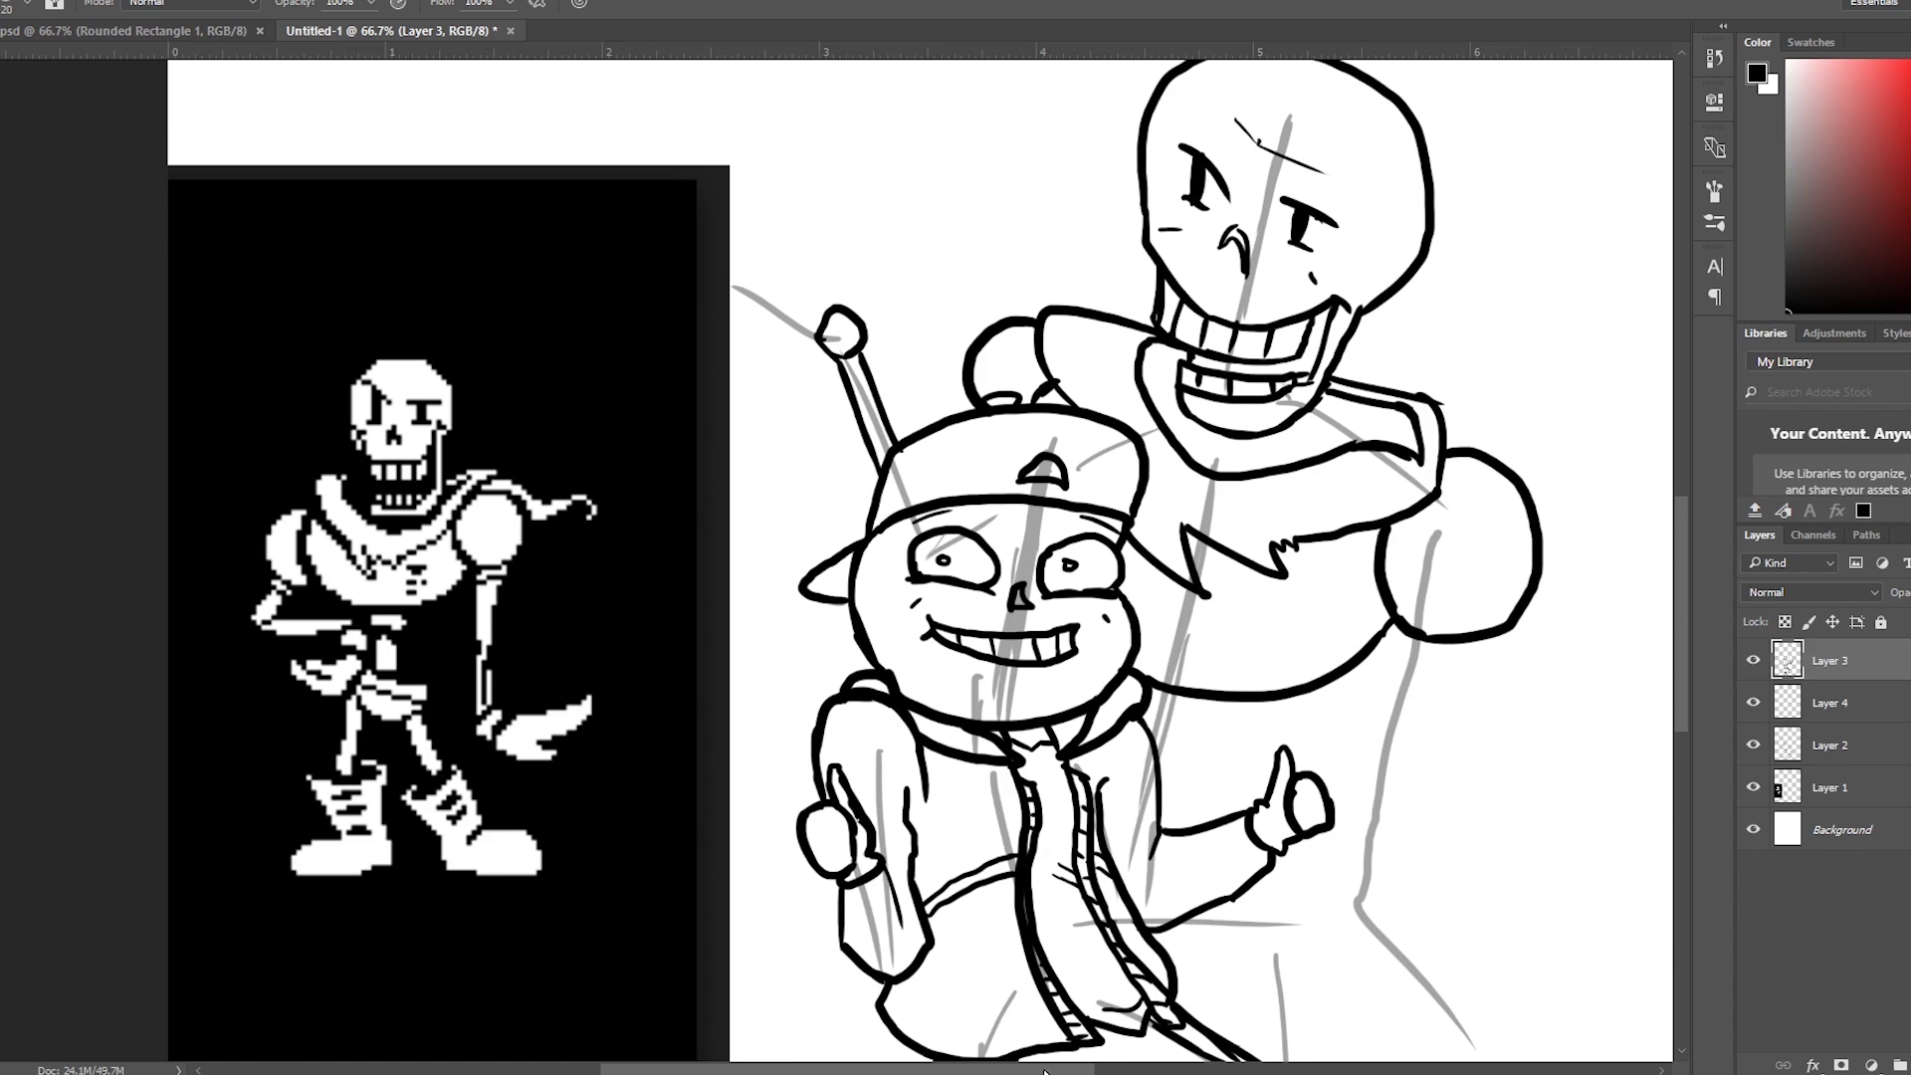
{"action": "scroll", "coordinate": [1045, 1071], "scroll_direction": "left", "scroll_amount": 2}
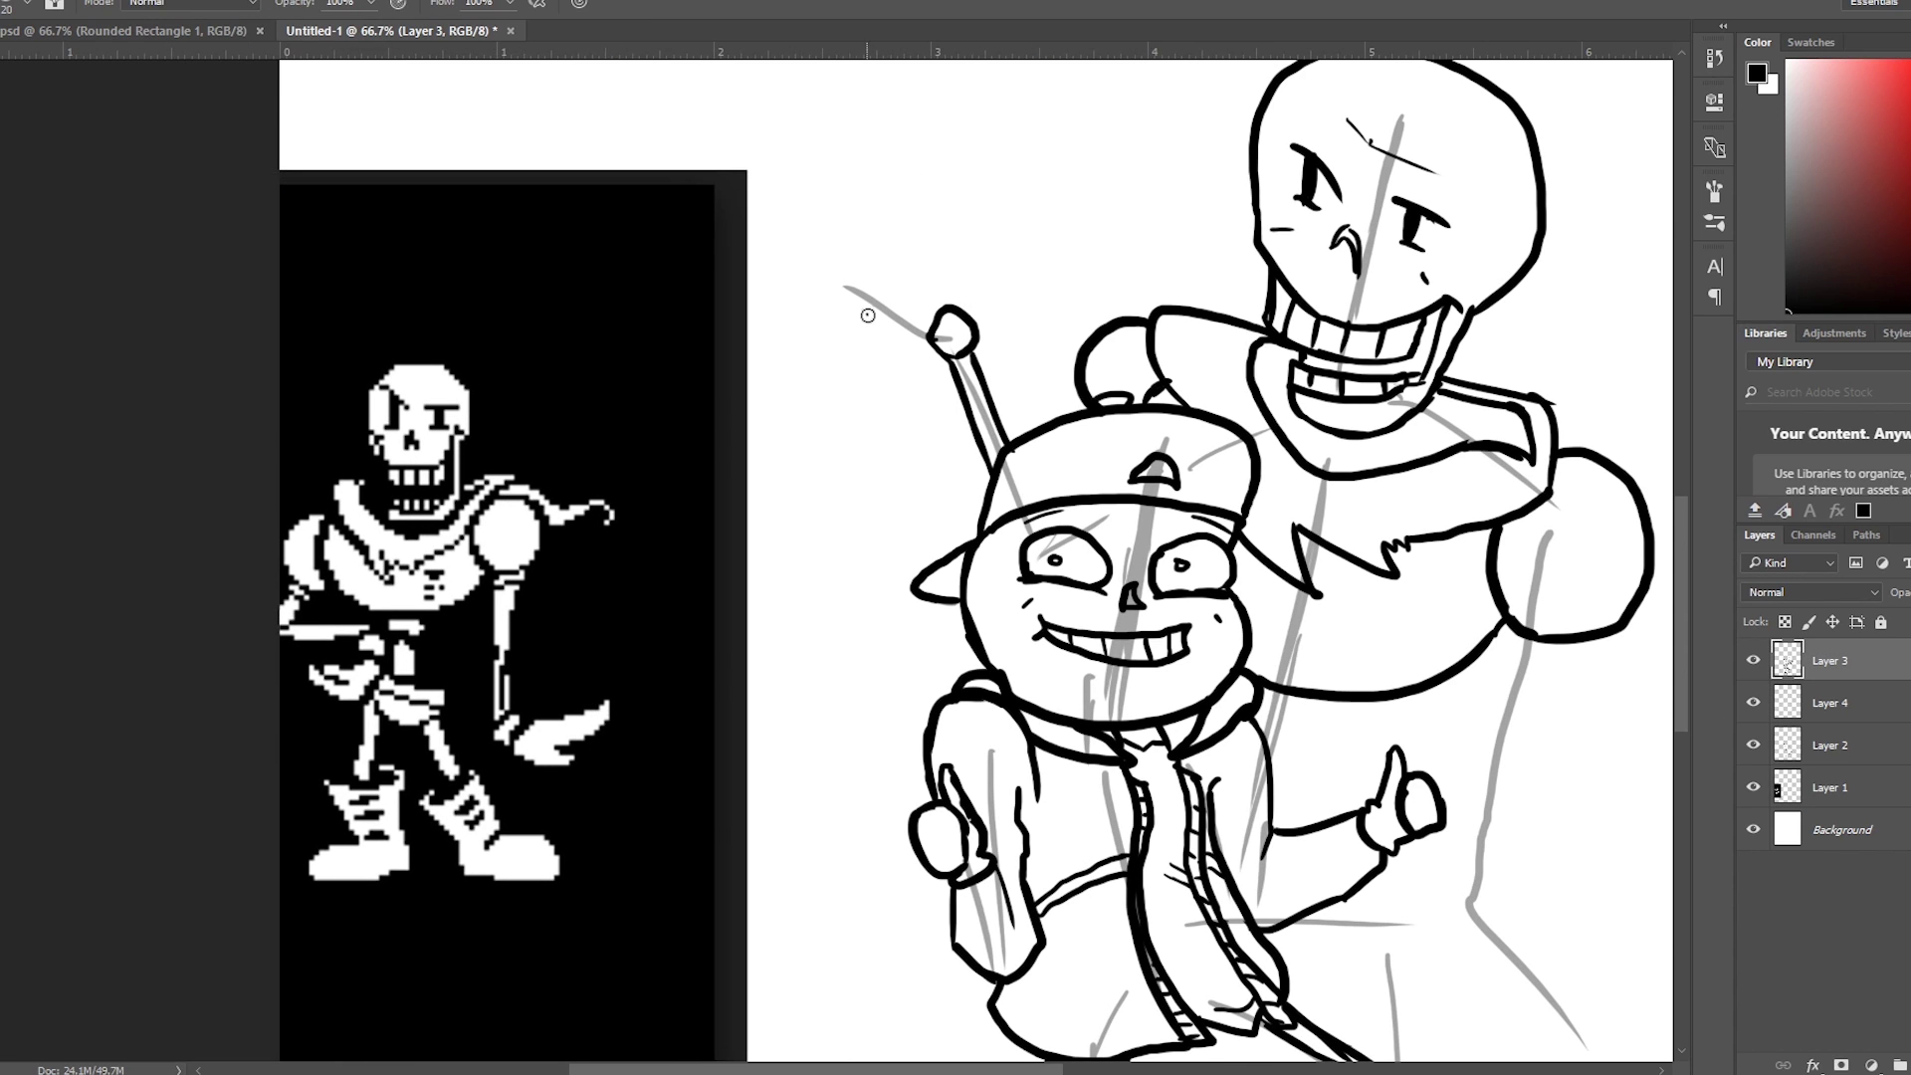
Shape the raised waving hand's fingers, erasing to fix one
{"action": "mouse_move", "coordinate": [829, 186]}
{"action": "left_mouse_down"}
{"action": "mouse_move", "coordinate": [836, 237]}
{"action": "mouse_move", "coordinate": [860, 224]}
{"action": "left_mouse_up"}
{"action": "key", "text": "e"}
{"action": "key", "text": "b"}
{"action": "scroll", "coordinate": [1041, 408], "scroll_direction": "right", "scroll_amount": 5}
{"action": "scroll", "coordinate": [1378, 505], "scroll_direction": "down", "scroll_amount": 4}
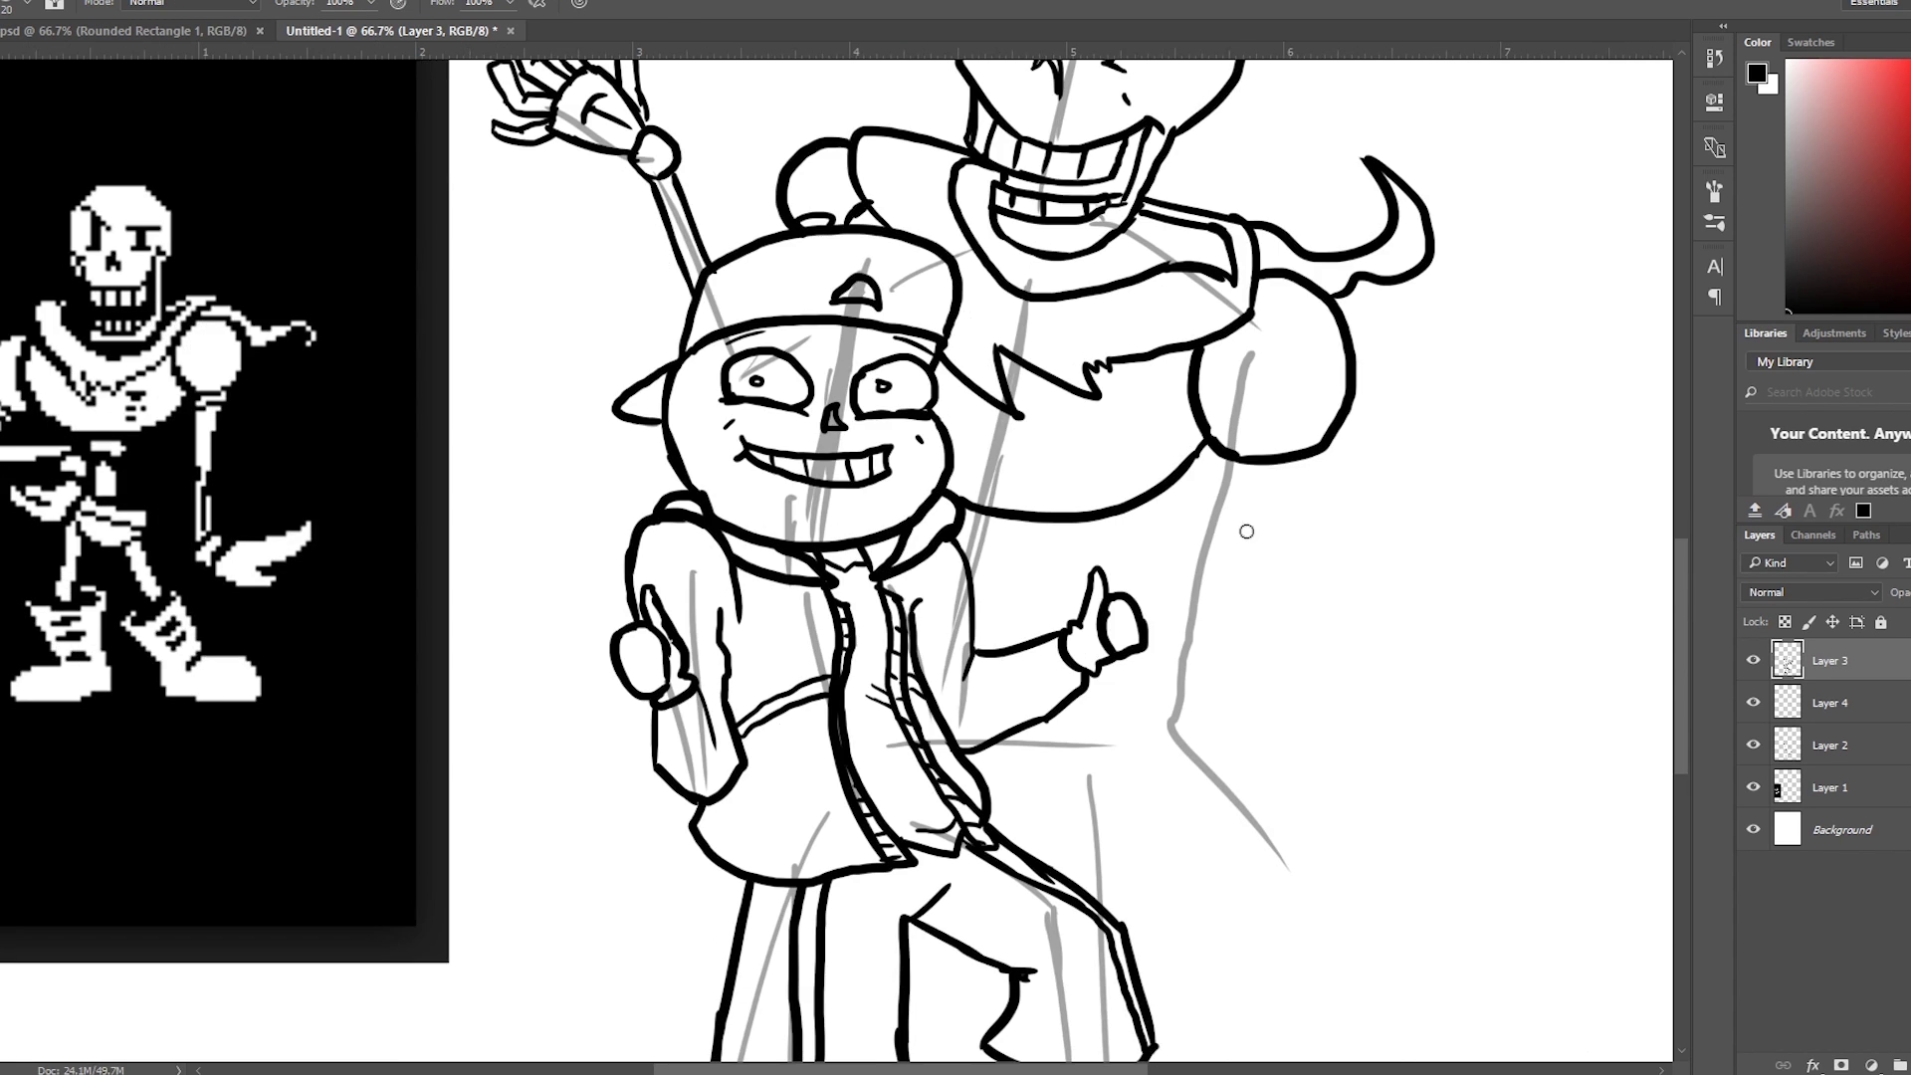
Draw Papyrus's arm hanging below the shoulder and a collar shape below the jaw
{"action": "left_click_drag", "start_coordinate": [1257, 460], "coordinate": [1287, 647]}
{"action": "left_click_drag", "start_coordinate": [1321, 463], "coordinate": [1331, 681]}
{"action": "left_click_drag", "start_coordinate": [962, 520], "coordinate": [1028, 523]}
{"action": "left_click_drag", "start_coordinate": [1008, 557], "coordinate": [1011, 600]}
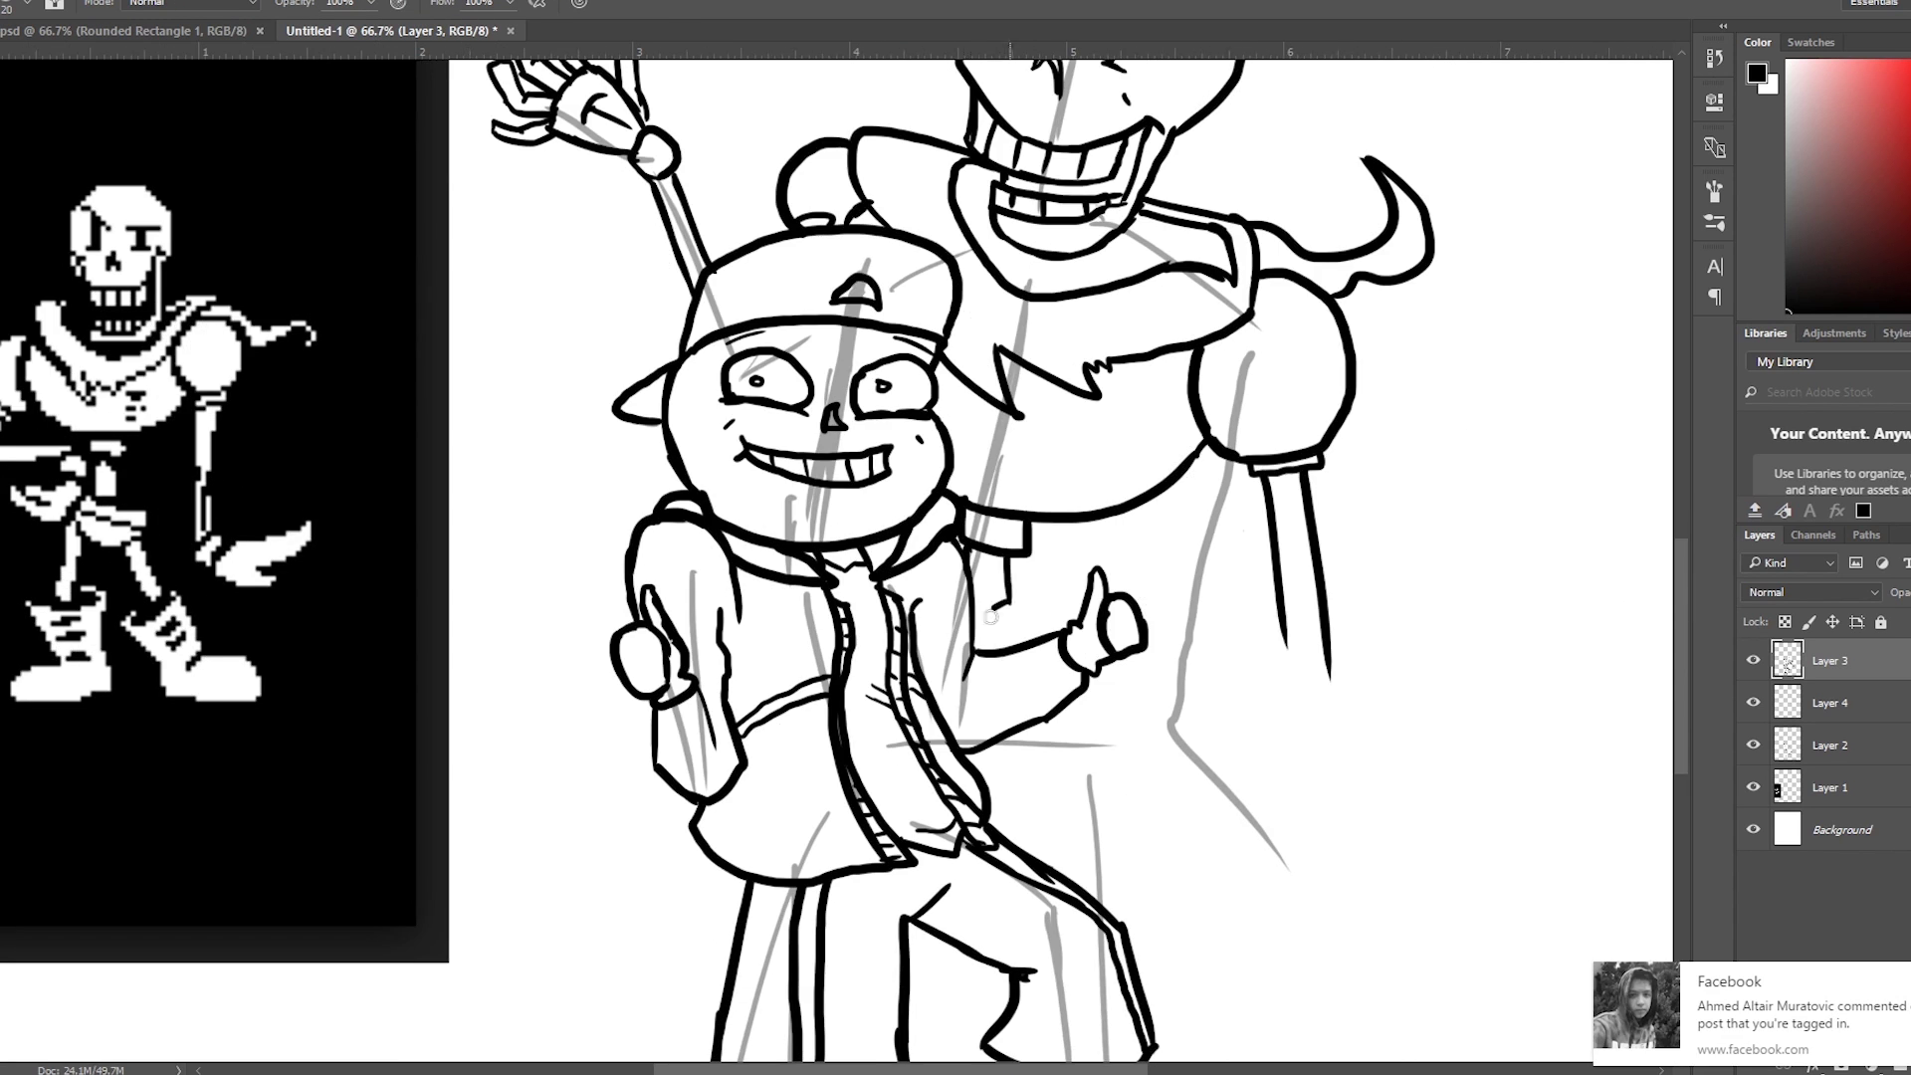
{"action": "left_click_drag", "start_coordinate": [1142, 721], "coordinate": [996, 824]}
Draw the second leg with a large shoe and close off the arm's lower end
{"action": "scroll", "coordinate": [1228, 683], "scroll_direction": "down", "scroll_amount": 3}
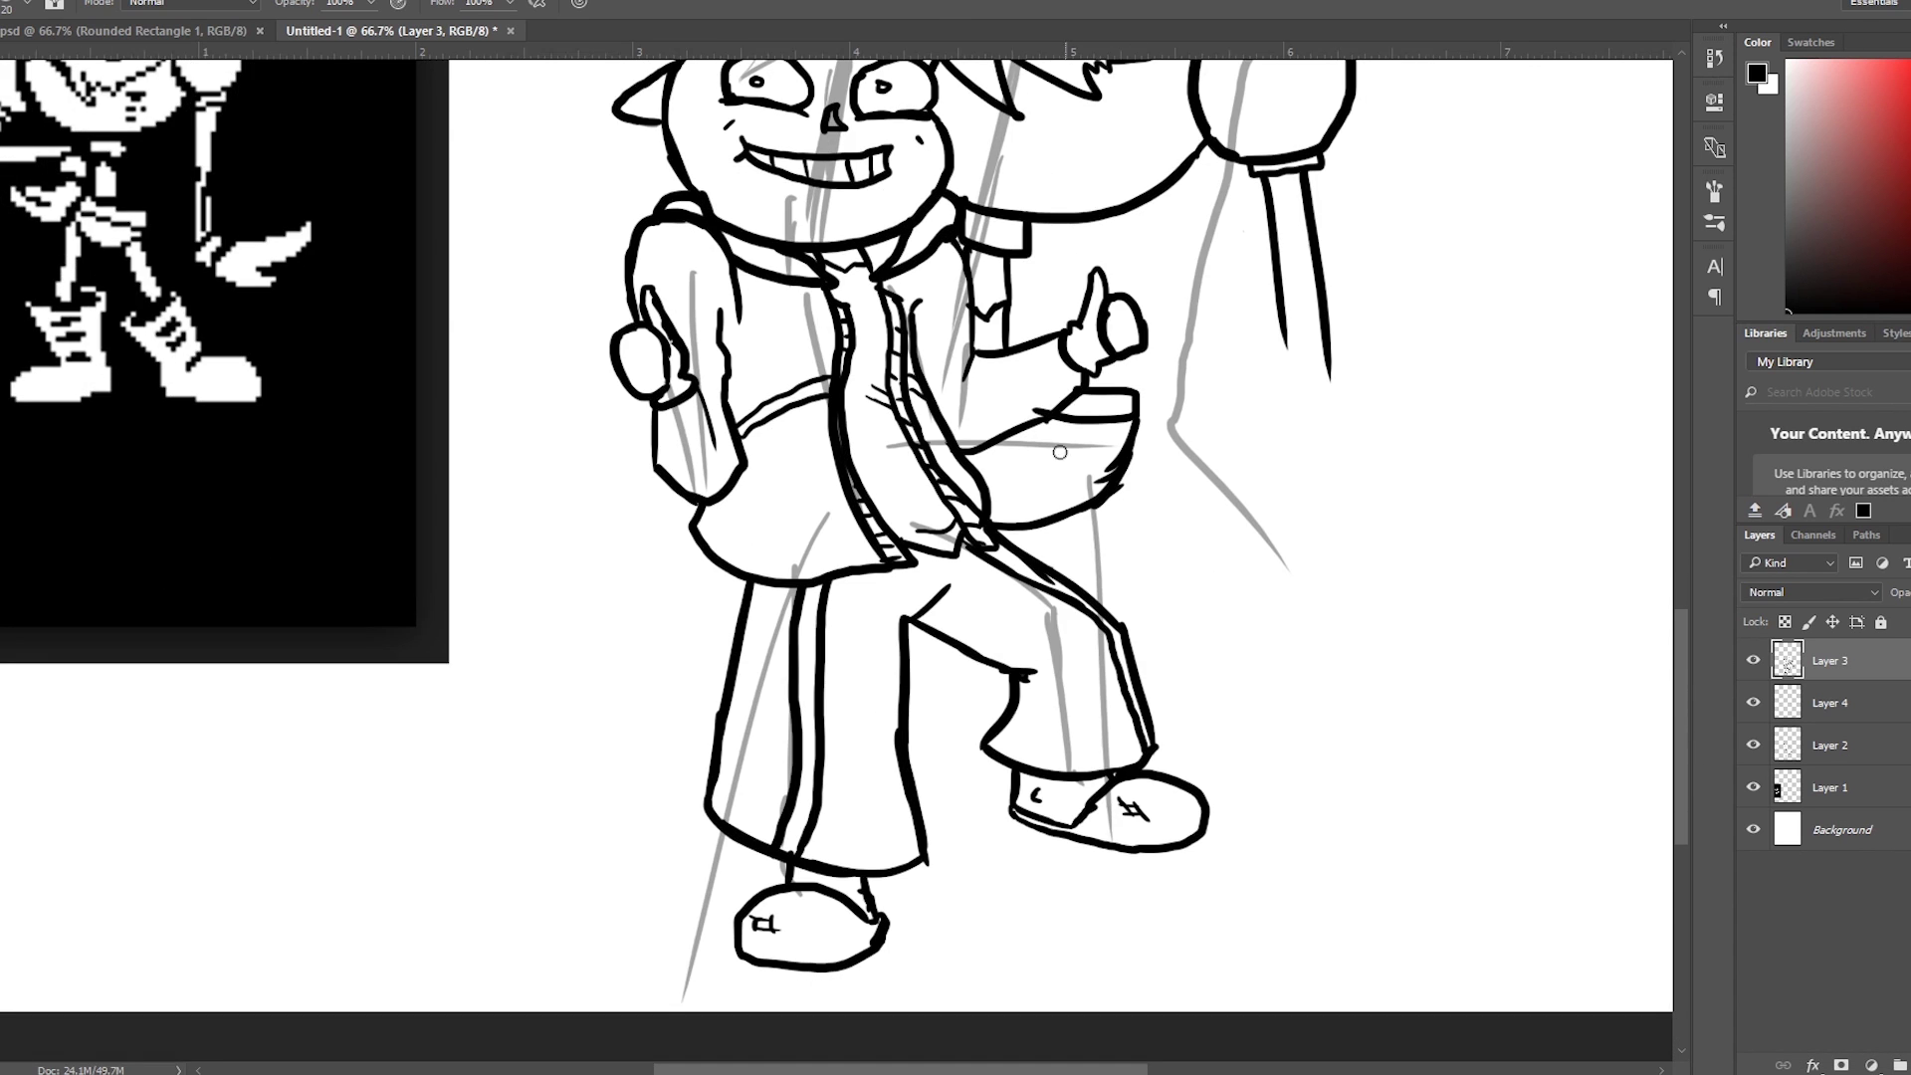
{"action": "mouse_move", "coordinate": [1154, 697]}
{"action": "left_mouse_down"}
{"action": "mouse_move", "coordinate": [1217, 824]}
{"action": "mouse_move", "coordinate": [1294, 864]}
{"action": "left_mouse_up"}
{"action": "left_click_drag", "start_coordinate": [1150, 871], "coordinate": [1314, 923]}
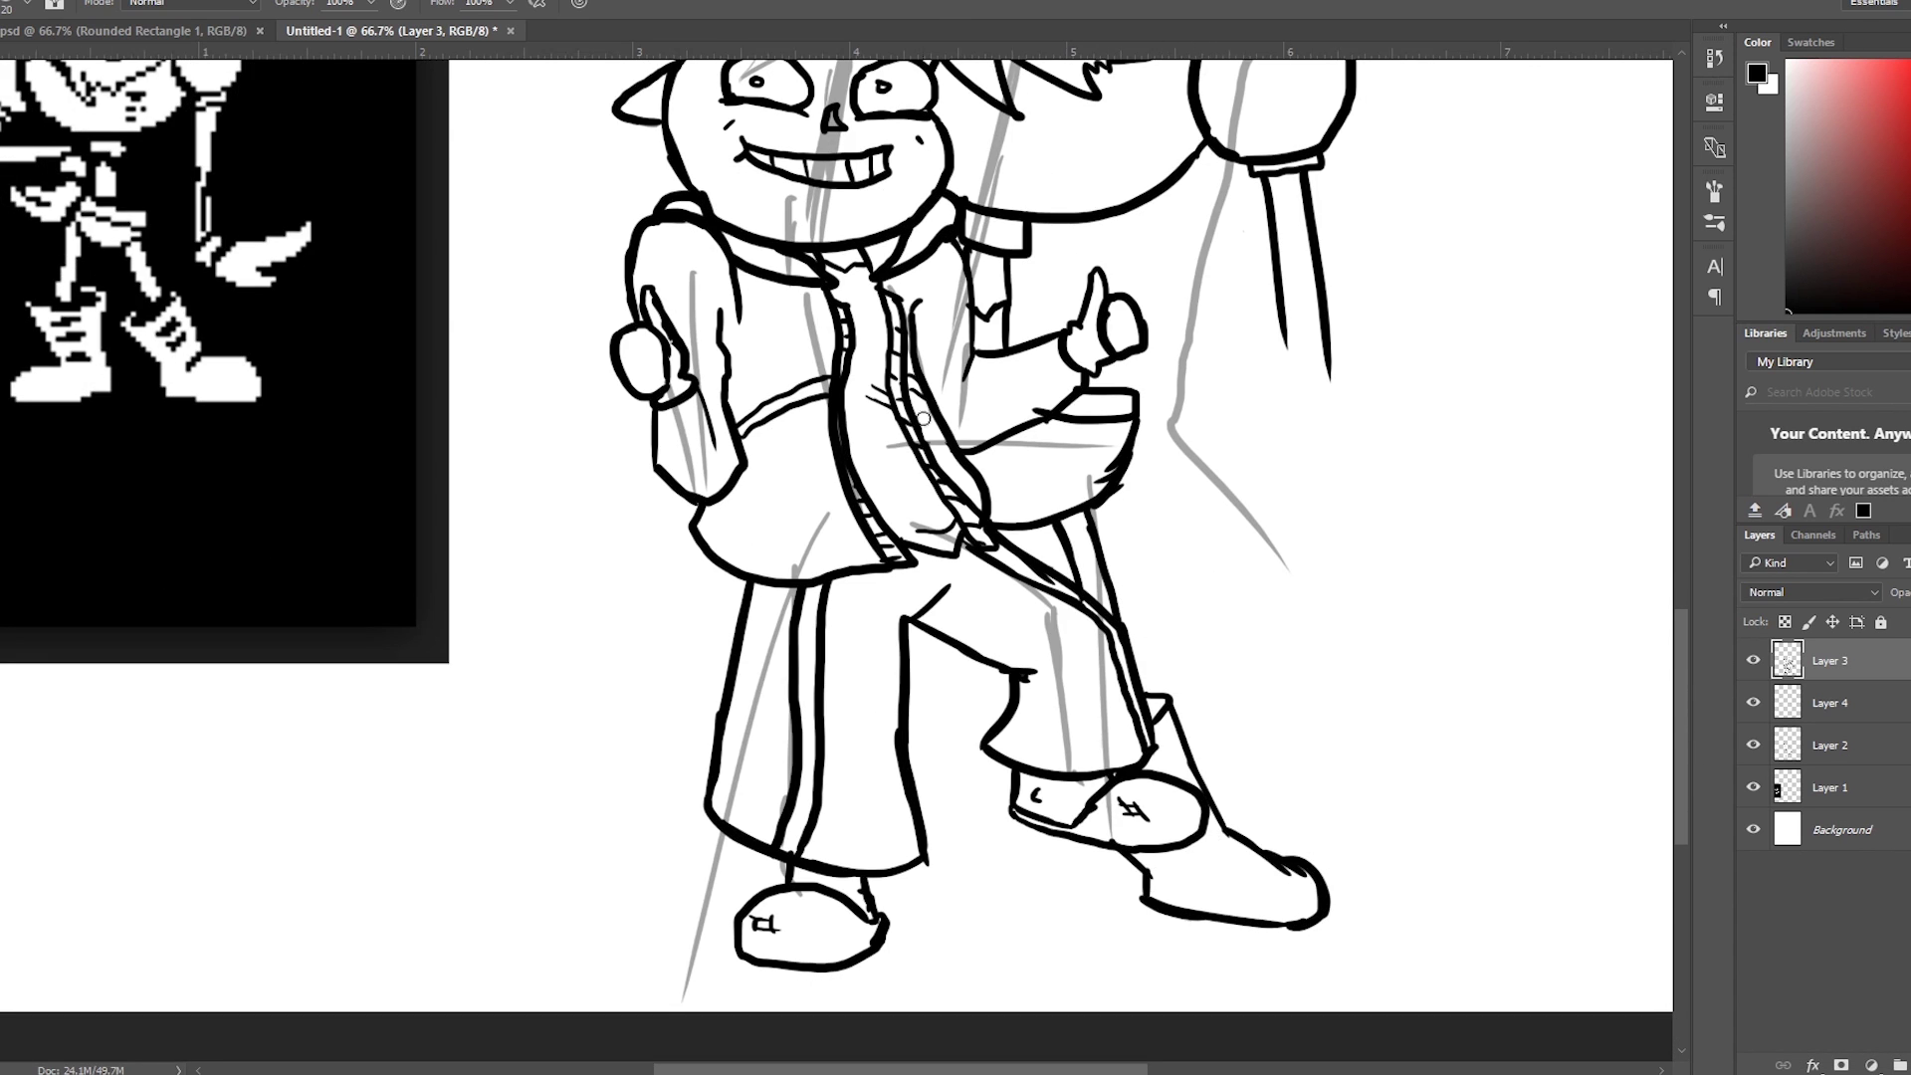
{"action": "scroll", "coordinate": [1162, 762], "scroll_direction": "up", "scroll_amount": 2}
{"action": "mouse_move", "coordinate": [1140, 605]}
{"action": "left_mouse_down"}
{"action": "mouse_move", "coordinate": [1294, 567]}
{"action": "mouse_move", "coordinate": [1332, 606]}
{"action": "mouse_move", "coordinate": [1294, 592]}
{"action": "left_mouse_up"}
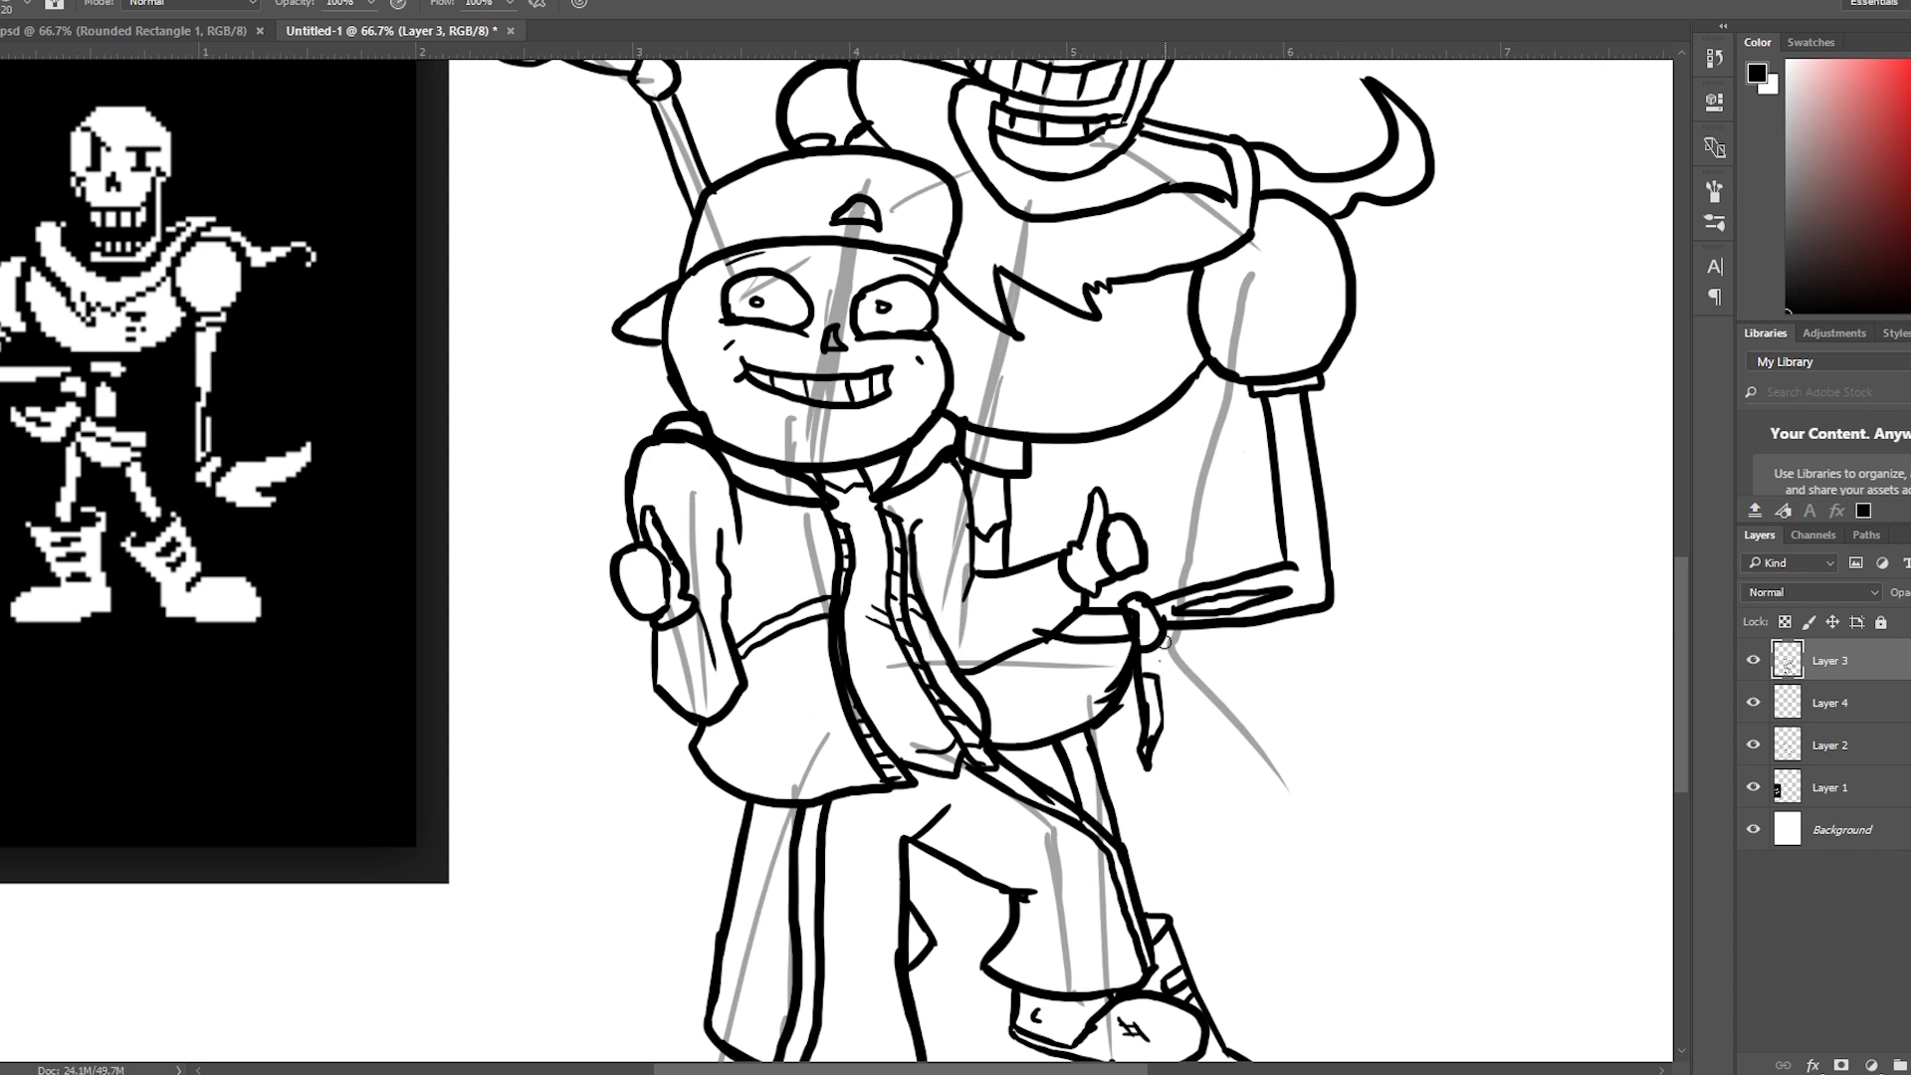
{"action": "scroll", "coordinate": [1193, 669], "scroll_direction": "up", "scroll_amount": 5}
{"action": "left_click_drag", "start_coordinate": [1080, 408], "coordinate": [963, 356]}
Draw glasses on Papyrus's face and big curly hair with bangs over his skull
{"action": "left_click_drag", "start_coordinate": [1121, 420], "coordinate": [1201, 453]}
{"action": "left_click_drag", "start_coordinate": [1090, 418], "coordinate": [1187, 486]}
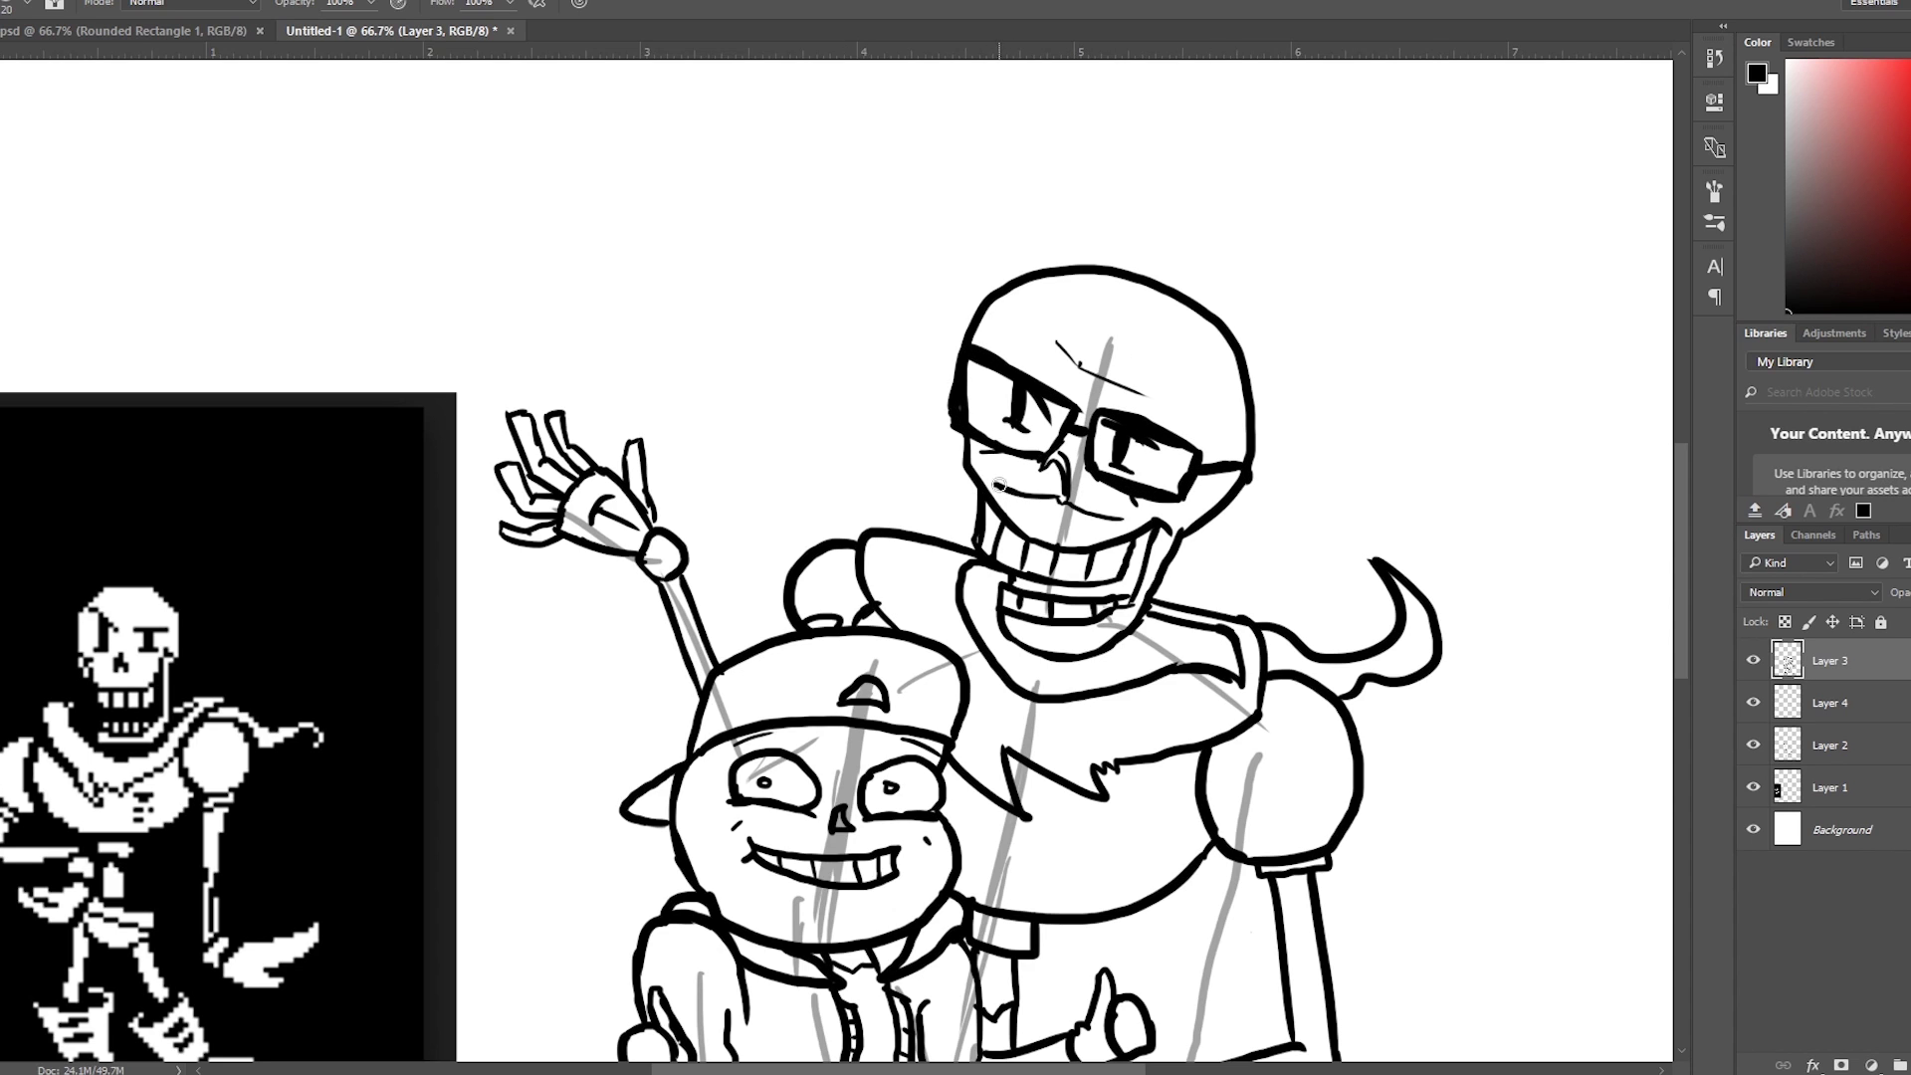
{"action": "left_click_drag", "start_coordinate": [1040, 135], "coordinate": [891, 331]}
{"action": "left_click_drag", "start_coordinate": [933, 481], "coordinate": [956, 537]}
{"action": "mouse_move", "coordinate": [946, 332]}
{"action": "left_mouse_down"}
{"action": "mouse_move", "coordinate": [1174, 403]}
{"action": "mouse_move", "coordinate": [1205, 448]}
{"action": "left_mouse_up"}
{"action": "mouse_move", "coordinate": [1025, 130]}
{"action": "left_mouse_down"}
{"action": "mouse_move", "coordinate": [1135, 204]}
{"action": "mouse_move", "coordinate": [1304, 572]}
{"action": "left_mouse_up"}
Erase the skull outline beneath the hair and add a short stroke on the chest
{"action": "key", "text": "e"}
{"action": "left_click_drag", "start_coordinate": [986, 289], "coordinate": [1248, 425]}
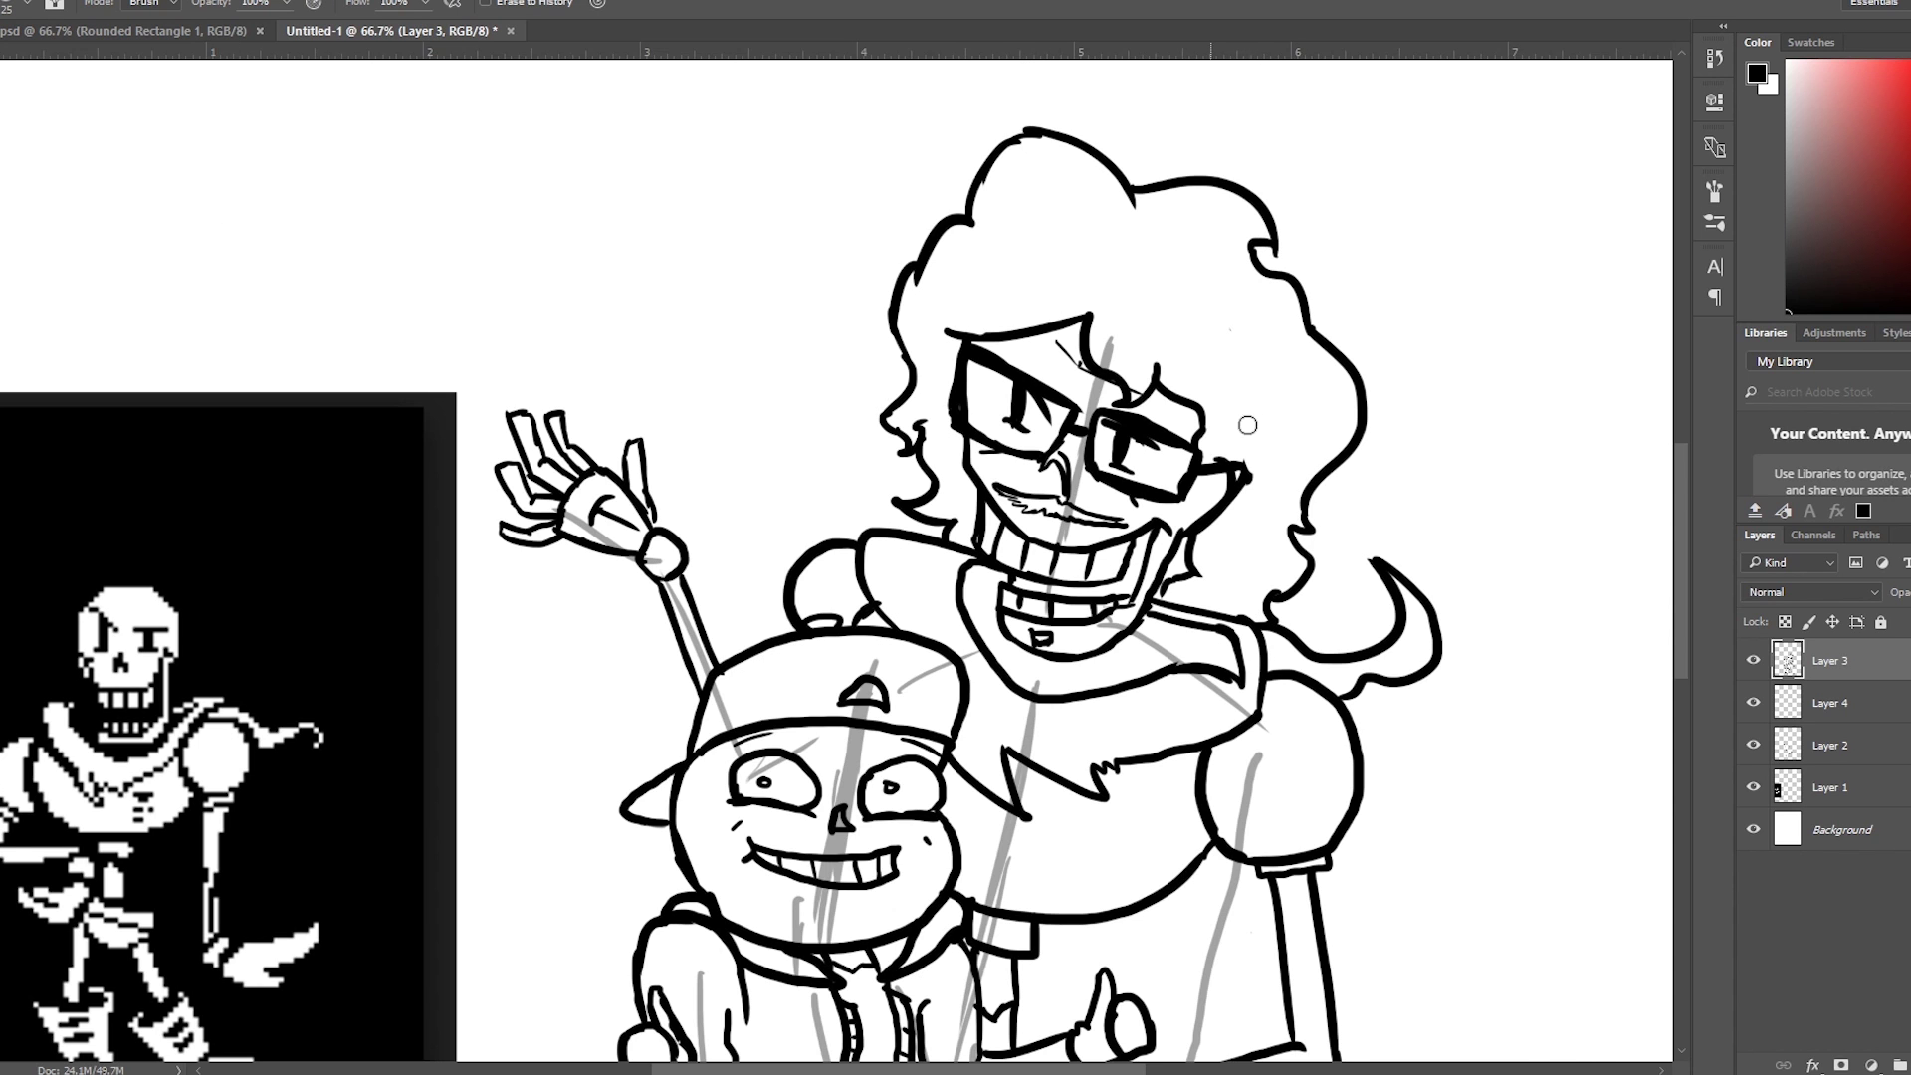
{"action": "key", "text": "b"}
{"action": "left_click_drag", "start_coordinate": [1112, 794], "coordinate": [1031, 815]}
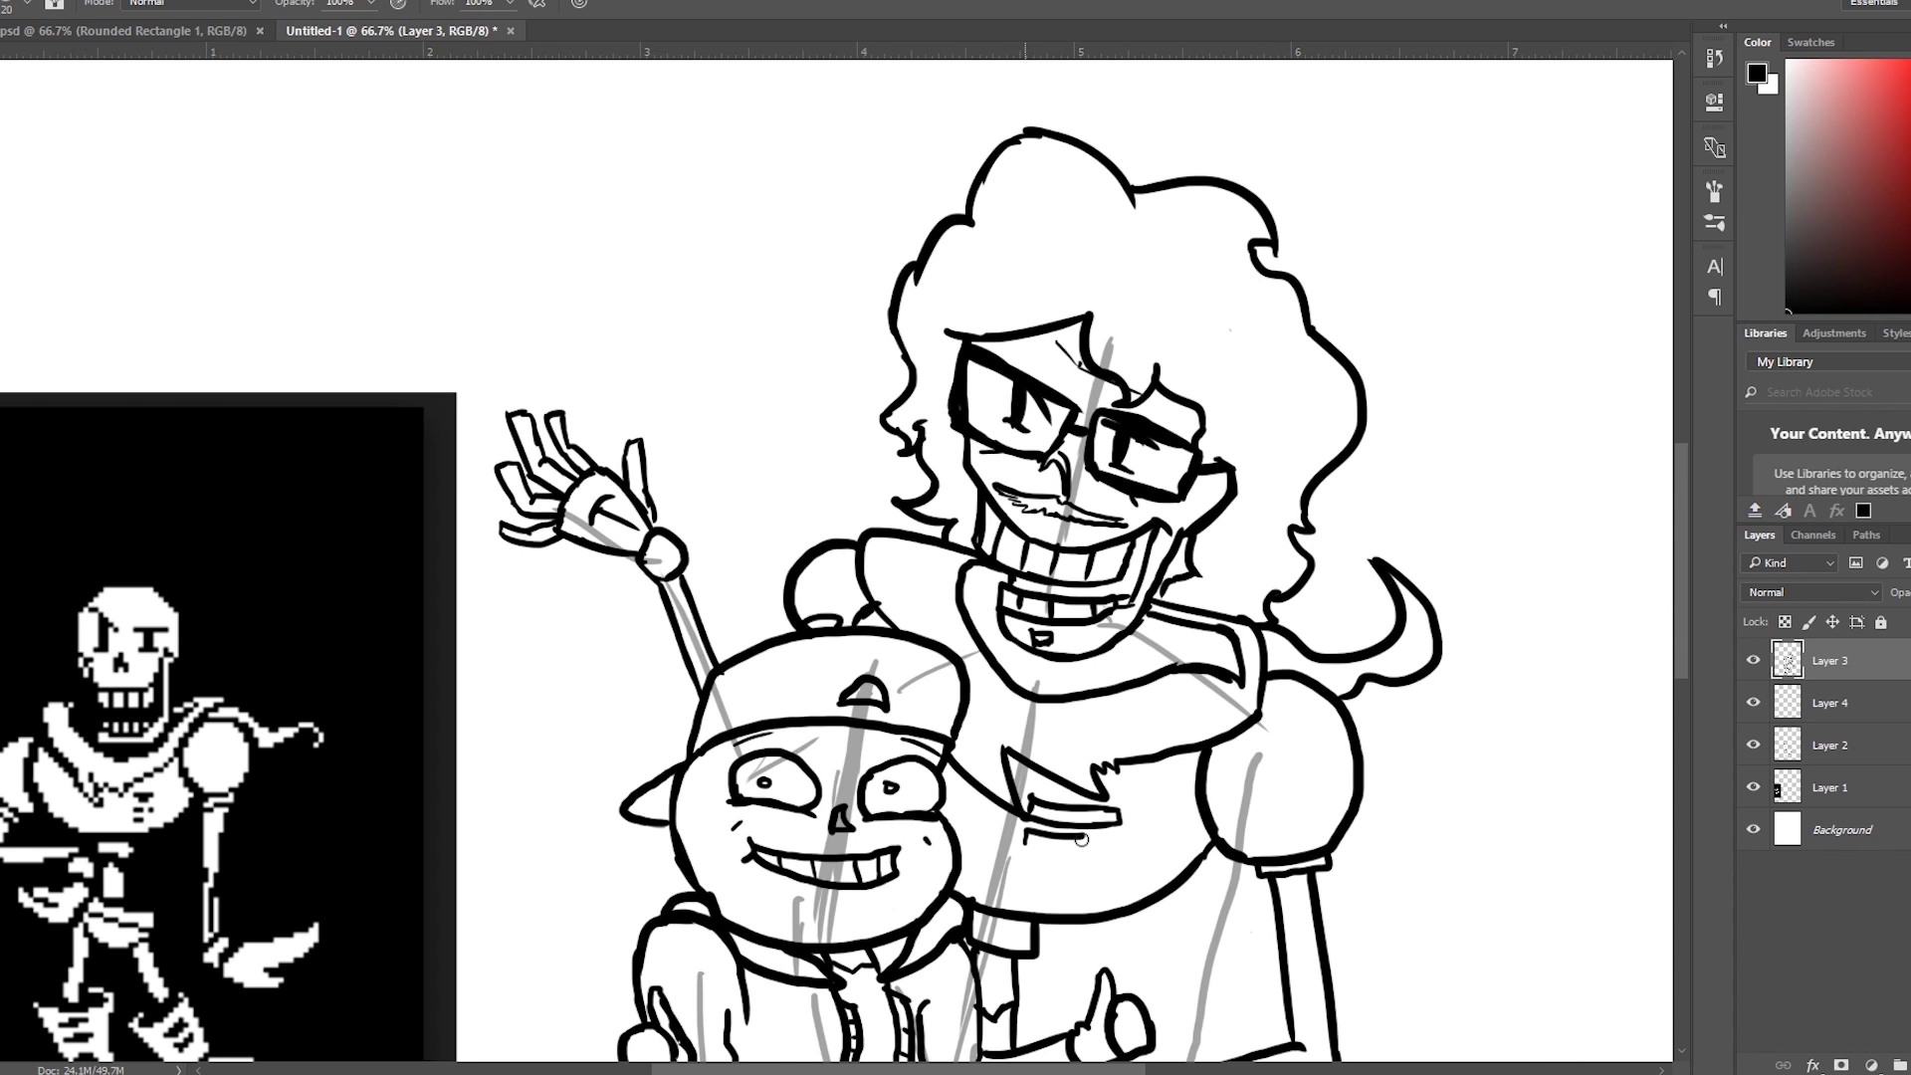
{"action": "scroll", "coordinate": [1251, 797], "scroll_direction": "down", "scroll_amount": 3}
{"action": "key", "text": "alt+["}
{"action": "left_click", "coordinate": [1361, 580], "text": "alt"}
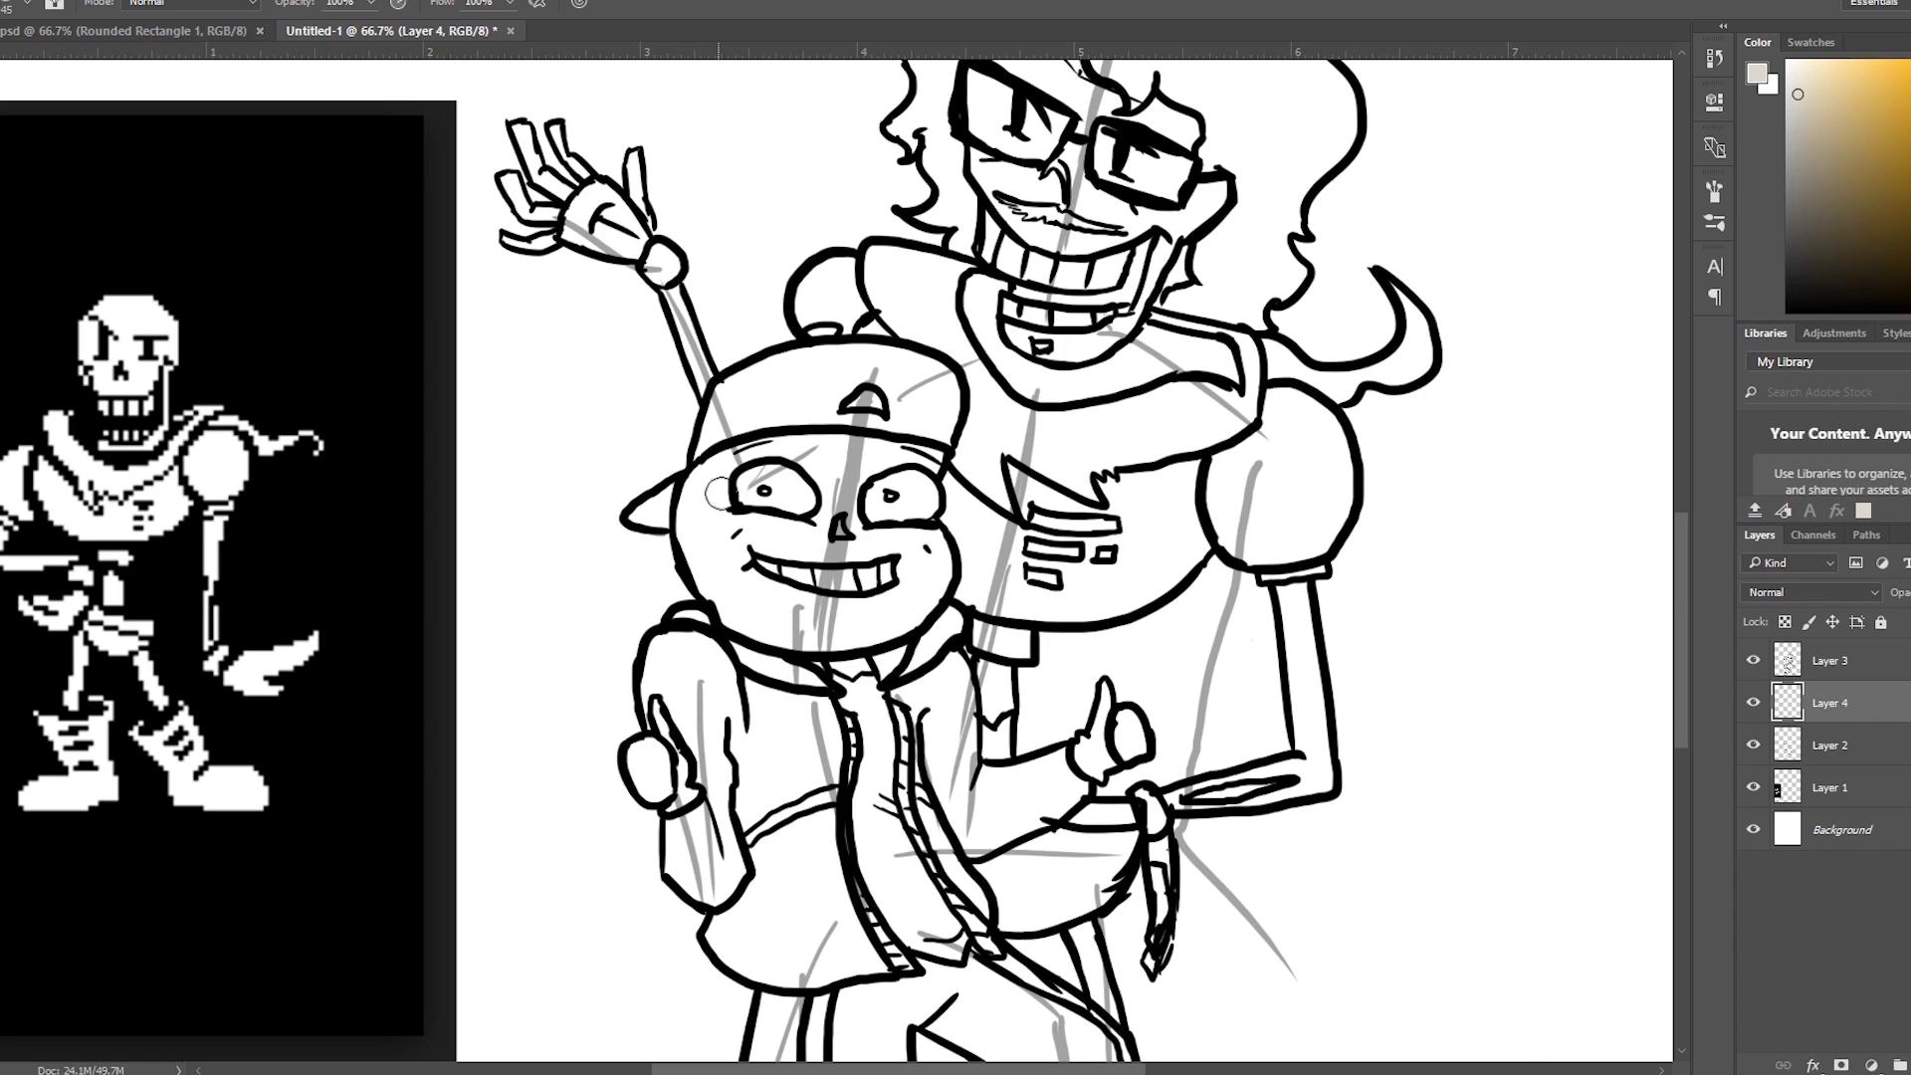
Paint the skull faces, Papyrus's chin and waving hand, and the lower arm beige
{"action": "left_click_drag", "start_coordinate": [719, 492], "coordinate": [880, 406]}
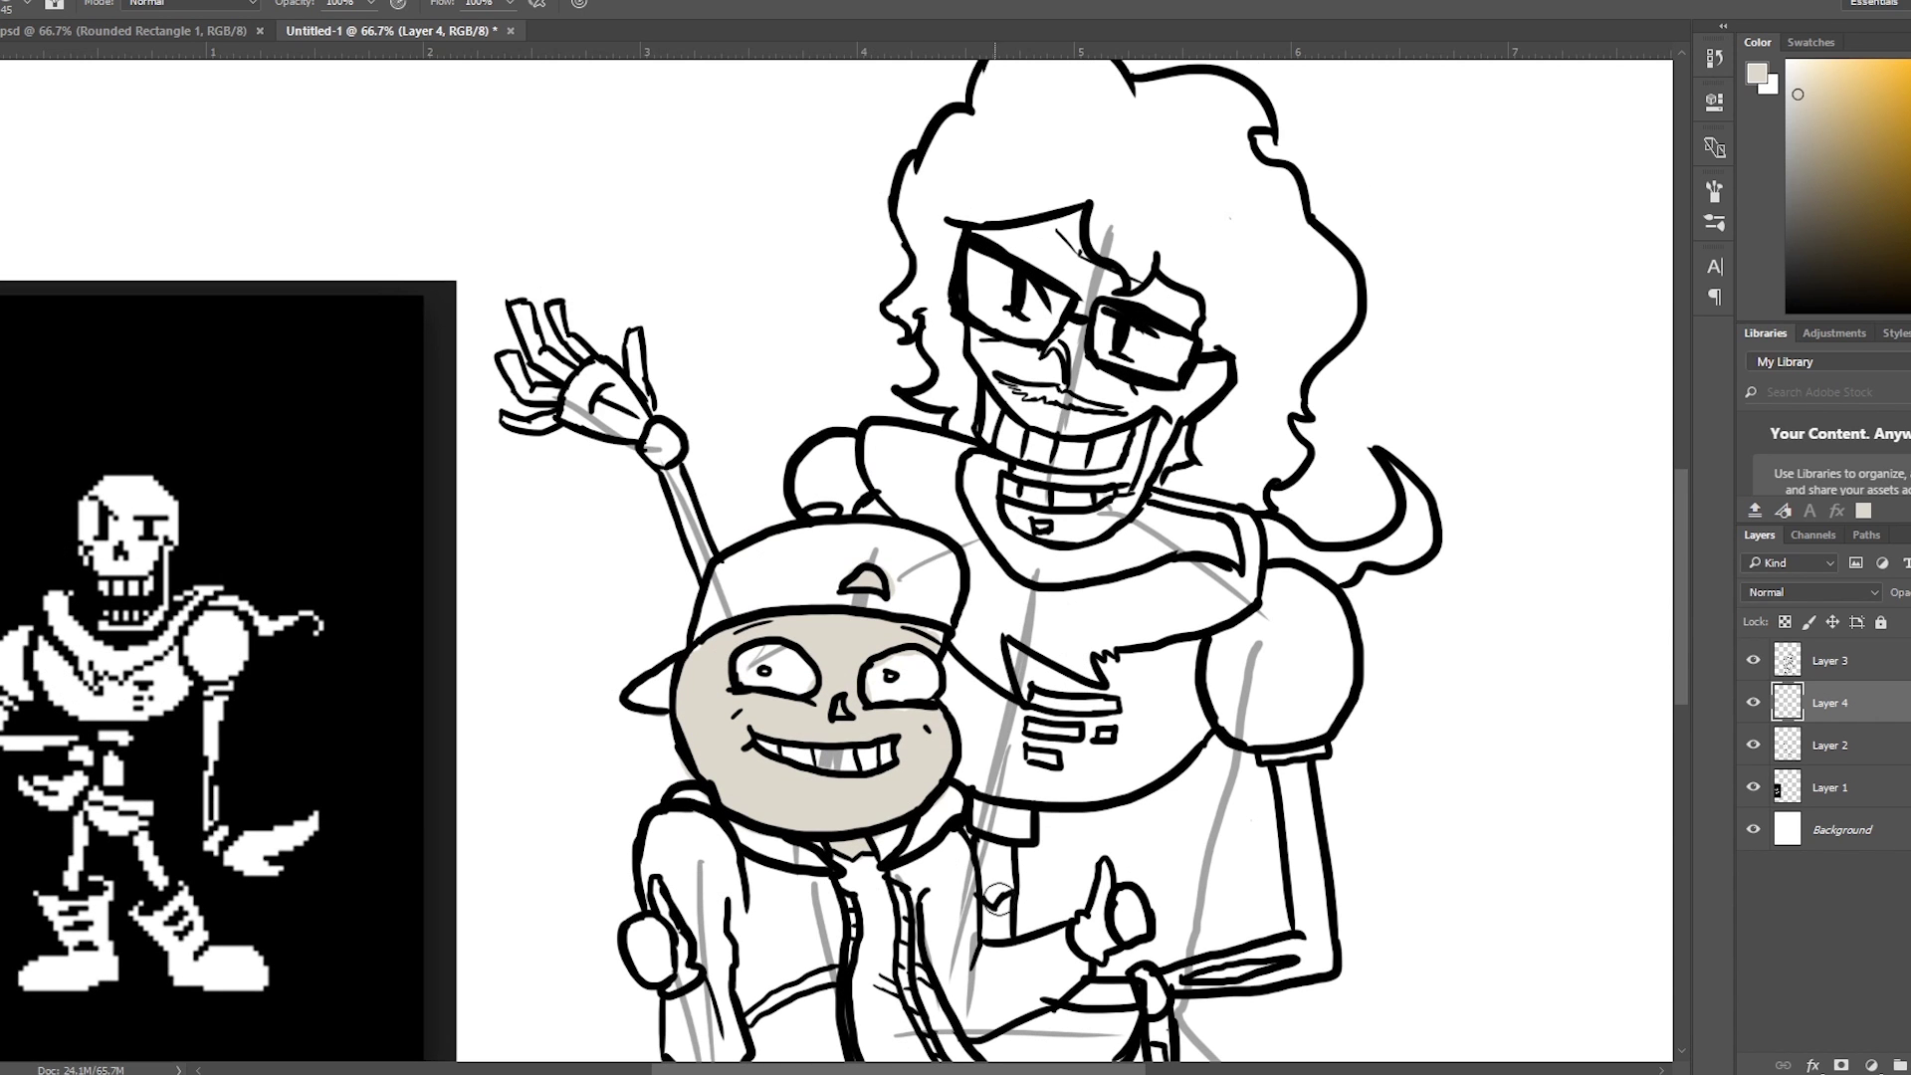
{"action": "scroll", "coordinate": [675, 603], "scroll_direction": "up", "scroll_amount": 2}
{"action": "mouse_move", "coordinate": [996, 866]}
{"action": "left_mouse_down"}
{"action": "mouse_move", "coordinate": [1015, 378]}
{"action": "mouse_move", "coordinate": [1023, 520]}
{"action": "mouse_move", "coordinate": [1154, 458]}
{"action": "left_mouse_up"}
{"action": "mouse_move", "coordinate": [502, 423]}
{"action": "left_mouse_down"}
{"action": "mouse_move", "coordinate": [538, 359]}
{"action": "mouse_move", "coordinate": [597, 398]}
{"action": "mouse_move", "coordinate": [637, 349]}
{"action": "left_mouse_up"}
{"action": "mouse_move", "coordinate": [1140, 971]}
{"action": "left_mouse_down"}
{"action": "mouse_move", "coordinate": [1165, 1006]}
{"action": "mouse_move", "coordinate": [1294, 971]}
{"action": "mouse_move", "coordinate": [1309, 767]}
{"action": "left_mouse_up"}
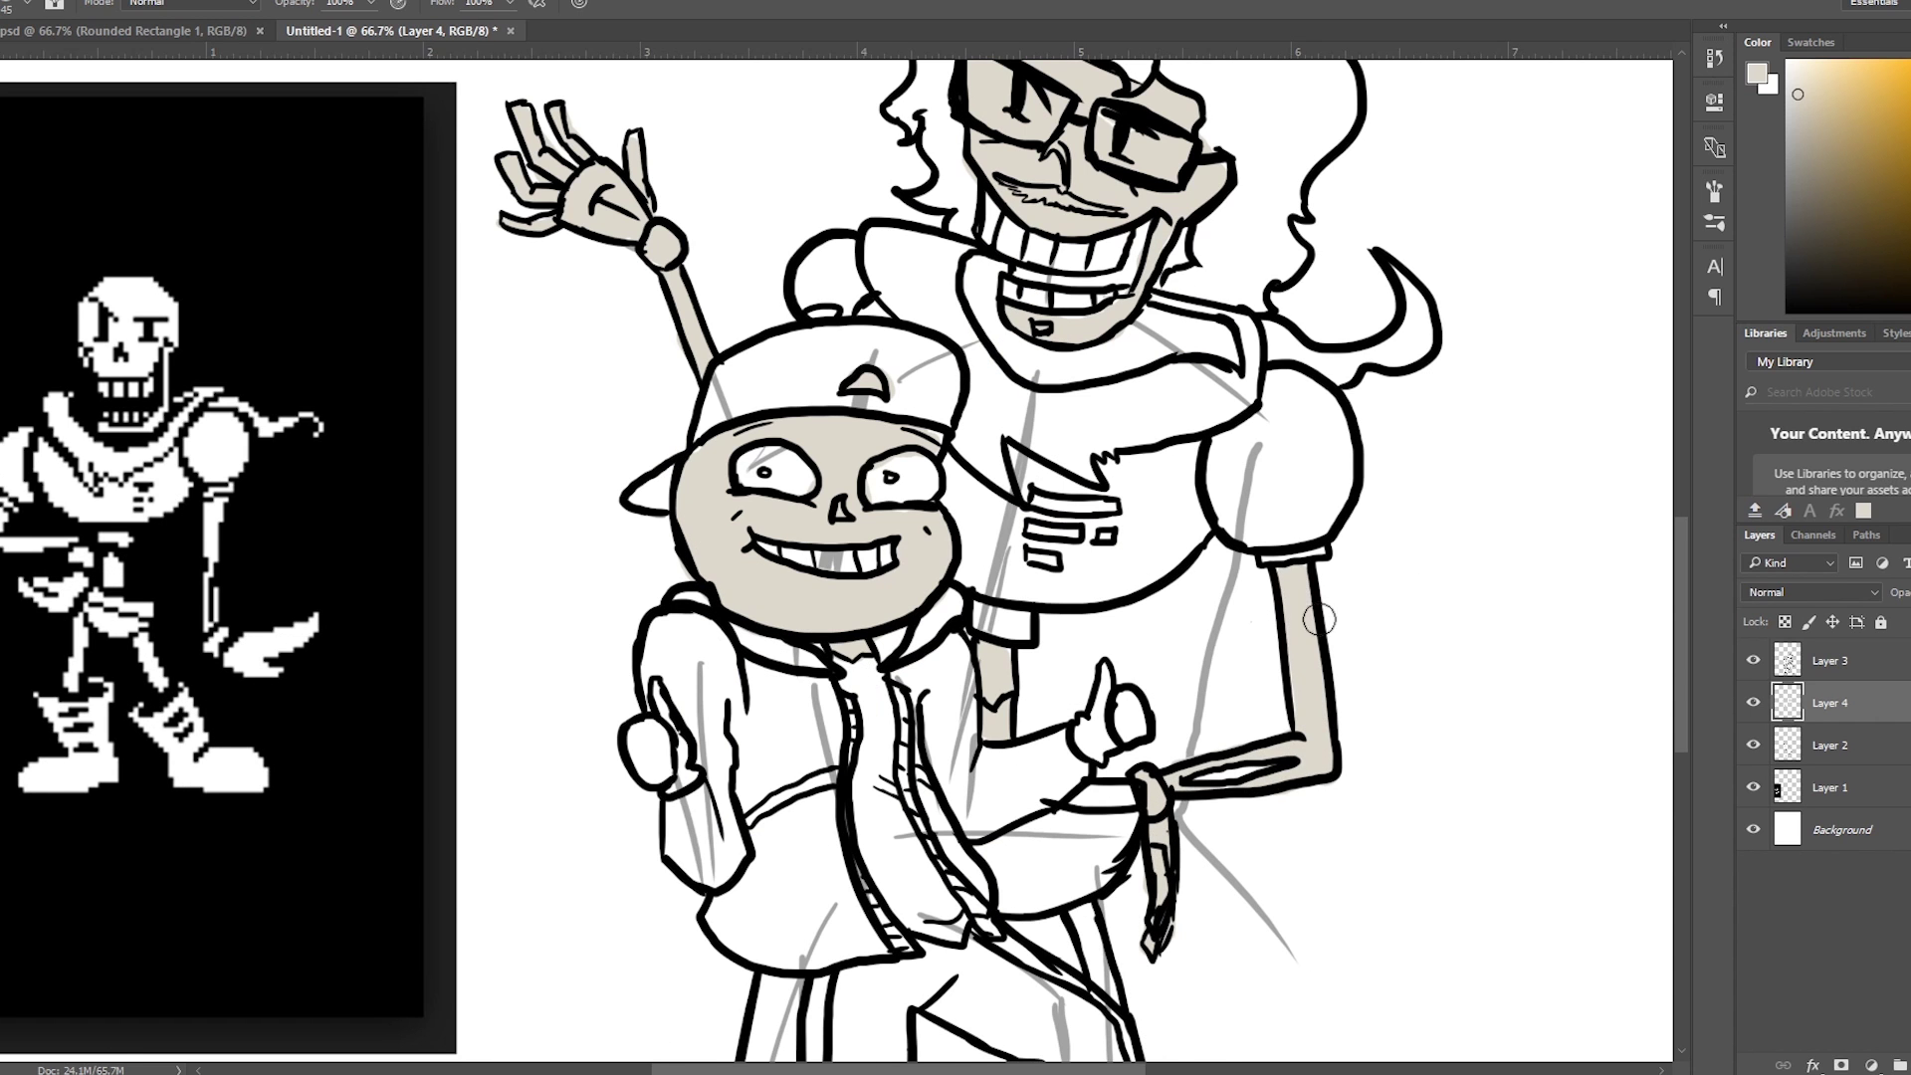
Fill Papyrus's collar and Sans's eye sockets, cap and trouser legs black
{"action": "key", "text": "d"}
{"action": "mouse_move", "coordinate": [946, 510]}
{"action": "left_mouse_down"}
{"action": "mouse_move", "coordinate": [1035, 547]}
{"action": "mouse_move", "coordinate": [1224, 538]}
{"action": "mouse_move", "coordinate": [1115, 468]}
{"action": "left_mouse_up"}
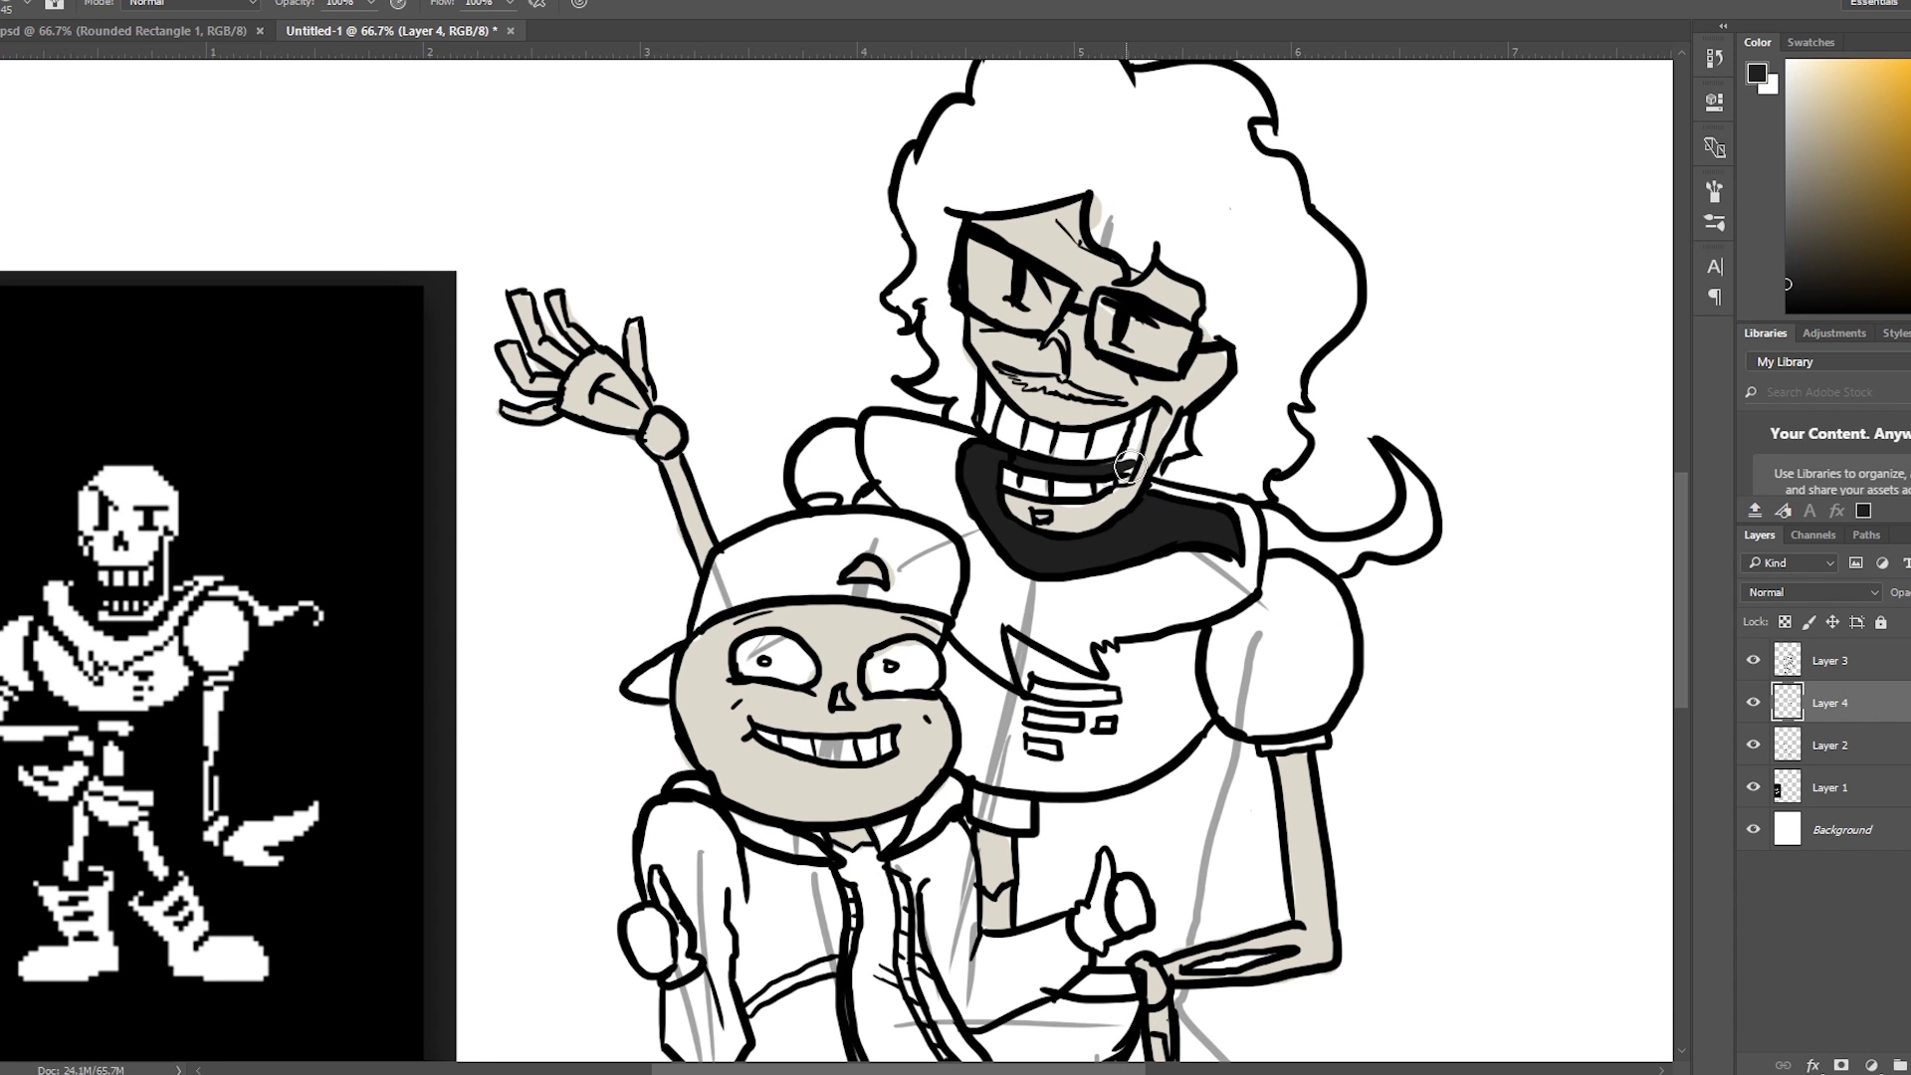
{"action": "left_click_drag", "start_coordinate": [718, 668], "coordinate": [906, 657]}
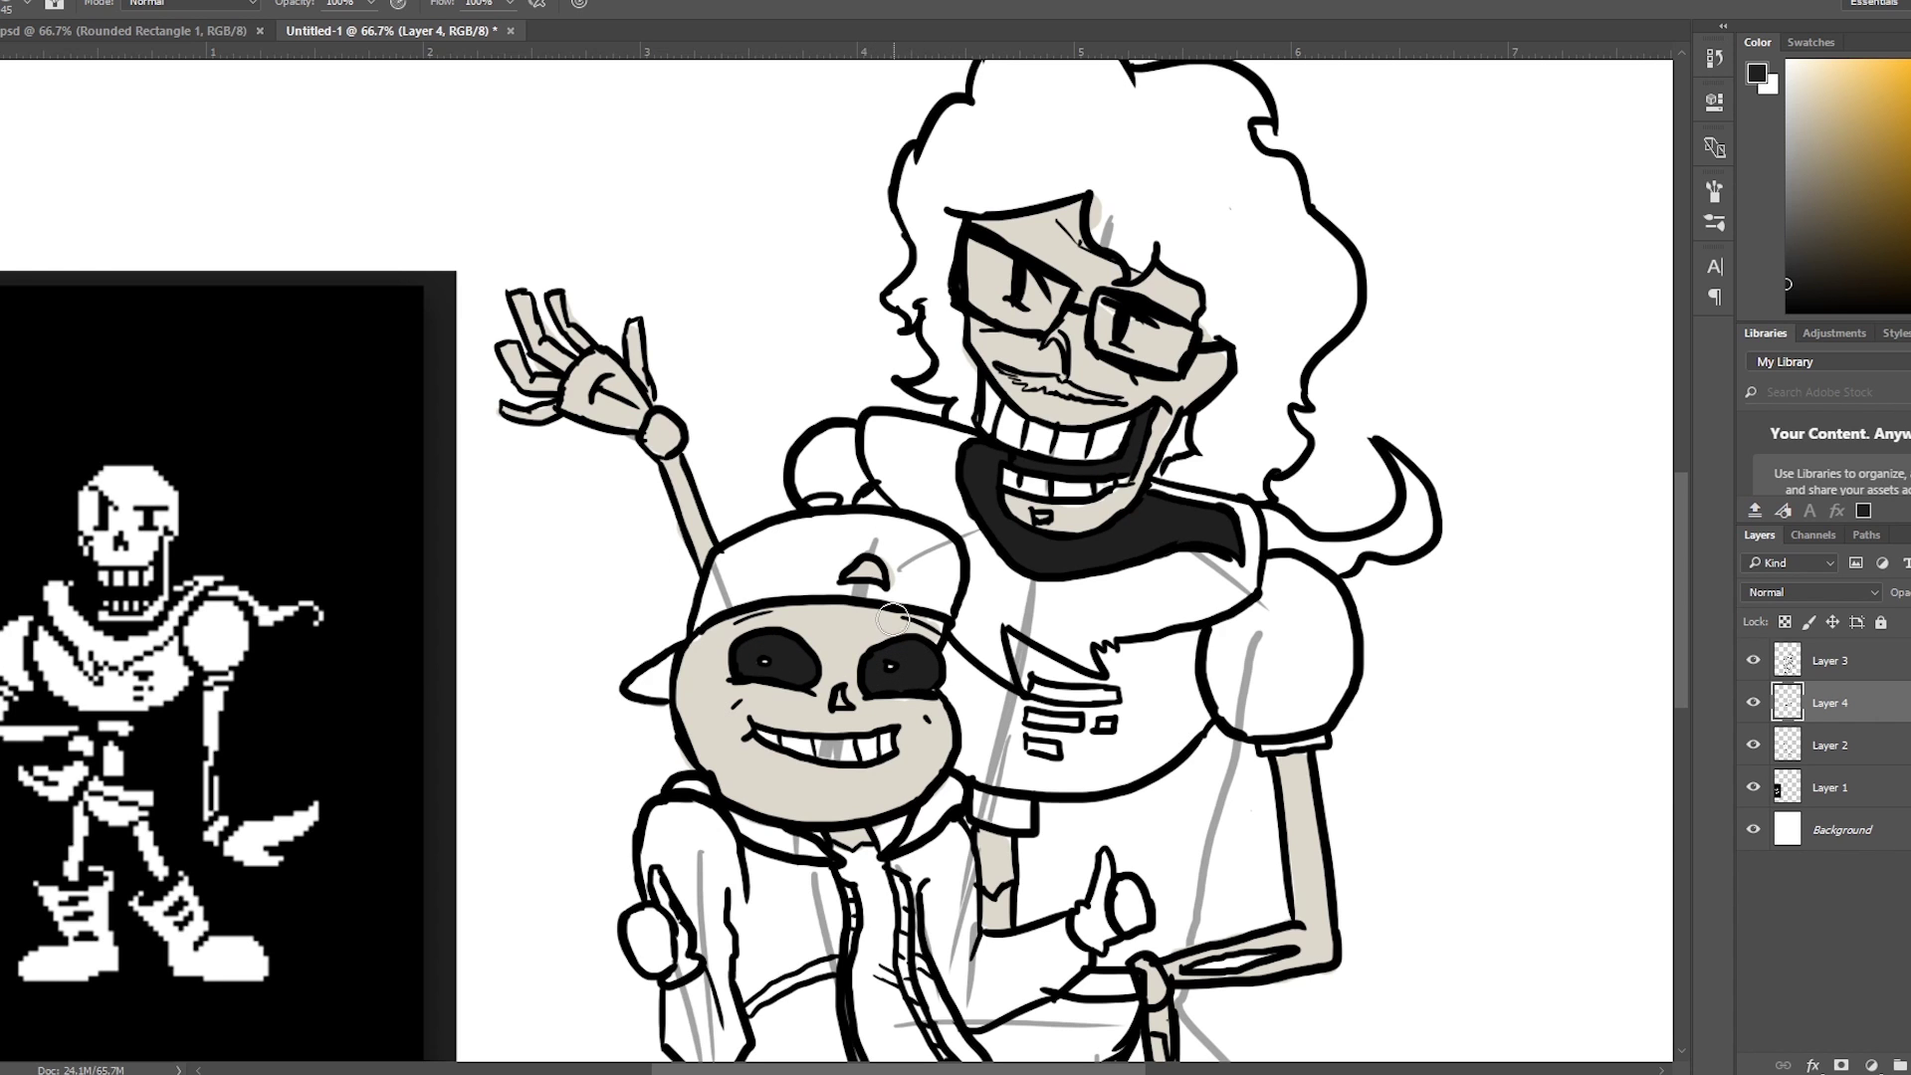
{"action": "mouse_move", "coordinate": [653, 694]}
{"action": "left_mouse_down"}
{"action": "mouse_move", "coordinate": [756, 597]}
{"action": "mouse_move", "coordinate": [876, 542]}
{"action": "mouse_move", "coordinate": [936, 587]}
{"action": "mouse_move", "coordinate": [832, 578]}
{"action": "left_mouse_up"}
{"action": "scroll", "coordinate": [833, 577], "scroll_direction": "down", "scroll_amount": 5}
{"action": "scroll", "coordinate": [833, 577], "scroll_direction": "down", "scroll_amount": 2}
{"action": "mouse_move", "coordinate": [757, 737]}
{"action": "left_mouse_down"}
{"action": "mouse_move", "coordinate": [726, 891]}
{"action": "mouse_move", "coordinate": [797, 716]}
{"action": "mouse_move", "coordinate": [786, 657]}
{"action": "left_mouse_up"}
{"action": "mouse_move", "coordinate": [856, 766]}
{"action": "left_mouse_down"}
{"action": "mouse_move", "coordinate": [834, 914]}
{"action": "mouse_move", "coordinate": [886, 847]}
{"action": "mouse_move", "coordinate": [926, 637]}
{"action": "left_mouse_up"}
{"action": "mouse_move", "coordinate": [876, 697]}
{"action": "left_mouse_down"}
{"action": "mouse_move", "coordinate": [996, 647]}
{"action": "mouse_move", "coordinate": [1017, 808]}
{"action": "mouse_move", "coordinate": [1095, 756]}
{"action": "left_mouse_up"}
{"action": "scroll", "coordinate": [1174, 826], "scroll_direction": "up", "scroll_amount": 7}
{"action": "left_click", "coordinate": [1871, 122]}
Paint Papyrus's scarf red down his chest and across to the right shoulder
{"action": "mouse_move", "coordinate": [871, 439]}
{"action": "left_mouse_down"}
{"action": "mouse_move", "coordinate": [959, 536]}
{"action": "mouse_move", "coordinate": [991, 617]}
{"action": "left_mouse_up"}
{"action": "mouse_move", "coordinate": [868, 430]}
{"action": "left_mouse_down"}
{"action": "mouse_move", "coordinate": [976, 460]}
{"action": "mouse_move", "coordinate": [971, 542]}
{"action": "mouse_move", "coordinate": [1026, 686]}
{"action": "left_mouse_up"}
{"action": "mouse_move", "coordinate": [995, 563]}
{"action": "left_mouse_down"}
{"action": "mouse_move", "coordinate": [1083, 666]}
{"action": "mouse_move", "coordinate": [1244, 577]}
{"action": "left_mouse_up"}
{"action": "left_click_drag", "start_coordinate": [1095, 647], "coordinate": [1250, 597]}
{"action": "left_click_drag", "start_coordinate": [1154, 503], "coordinate": [1424, 557]}
{"action": "left_click_drag", "start_coordinate": [1394, 468], "coordinate": [1428, 548]}
{"action": "scroll", "coordinate": [1295, 518], "scroll_direction": "down", "scroll_amount": 3}
Fill Papyrus's chest pale pink, and paint the sleeve cuff, collar and lower arm red
{"action": "left_click", "coordinate": [1801, 131]}
{"action": "mouse_move", "coordinate": [1008, 615]}
{"action": "left_mouse_down"}
{"action": "mouse_move", "coordinate": [948, 503]}
{"action": "mouse_move", "coordinate": [1045, 637]}
{"action": "mouse_move", "coordinate": [1194, 578]}
{"action": "left_mouse_up"}
{"action": "mouse_move", "coordinate": [1025, 538]}
{"action": "left_mouse_down"}
{"action": "mouse_move", "coordinate": [1165, 517]}
{"action": "mouse_move", "coordinate": [1194, 538]}
{"action": "left_mouse_up"}
{"action": "left_click", "coordinate": [927, 380], "text": "alt"}
{"action": "left_click_drag", "start_coordinate": [1255, 598], "coordinate": [1326, 599]}
{"action": "left_click_drag", "start_coordinate": [976, 652], "coordinate": [1031, 679]}
{"action": "mouse_move", "coordinate": [1008, 946]}
{"action": "left_mouse_down"}
{"action": "mouse_move", "coordinate": [1085, 866]}
{"action": "mouse_move", "coordinate": [1025, 926]}
{"action": "left_mouse_up"}
{"action": "left_click", "coordinate": [1303, 464], "text": "alt"}
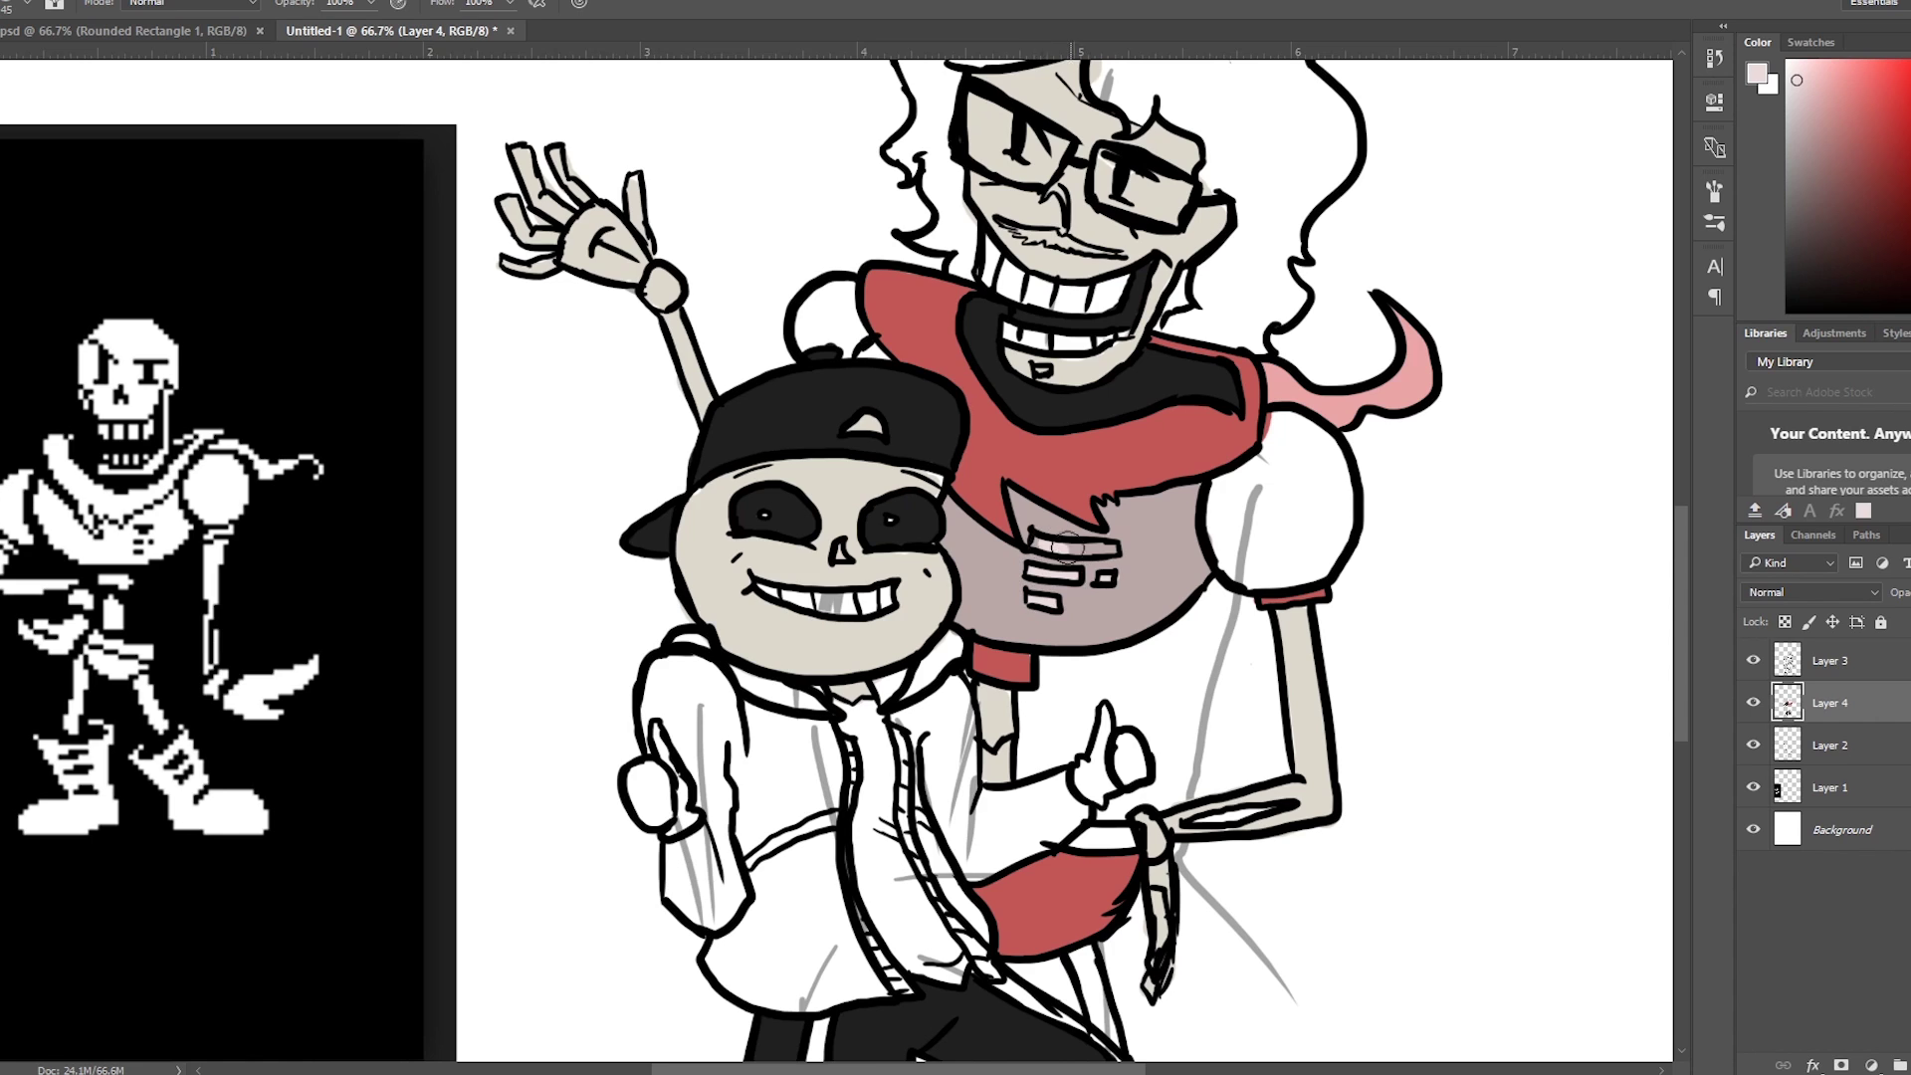
{"action": "left_click_drag", "start_coordinate": [1063, 548], "coordinate": [1117, 546]}
Paint Papyrus's curly hair and mustache dark brown
{"action": "left_click", "coordinate": [1834, 255]}
{"action": "scroll", "coordinate": [1055, 498], "scroll_direction": "up", "scroll_amount": 3}
{"action": "mouse_move", "coordinate": [985, 299]}
{"action": "left_mouse_down"}
{"action": "mouse_move", "coordinate": [1145, 319]}
{"action": "mouse_move", "coordinate": [1145, 468]}
{"action": "left_mouse_up"}
{"action": "mouse_move", "coordinate": [1095, 418]}
{"action": "left_mouse_down"}
{"action": "mouse_move", "coordinate": [1048, 401]}
{"action": "mouse_move", "coordinate": [908, 527]}
{"action": "mouse_move", "coordinate": [955, 348]}
{"action": "mouse_move", "coordinate": [944, 511]}
{"action": "left_mouse_up"}
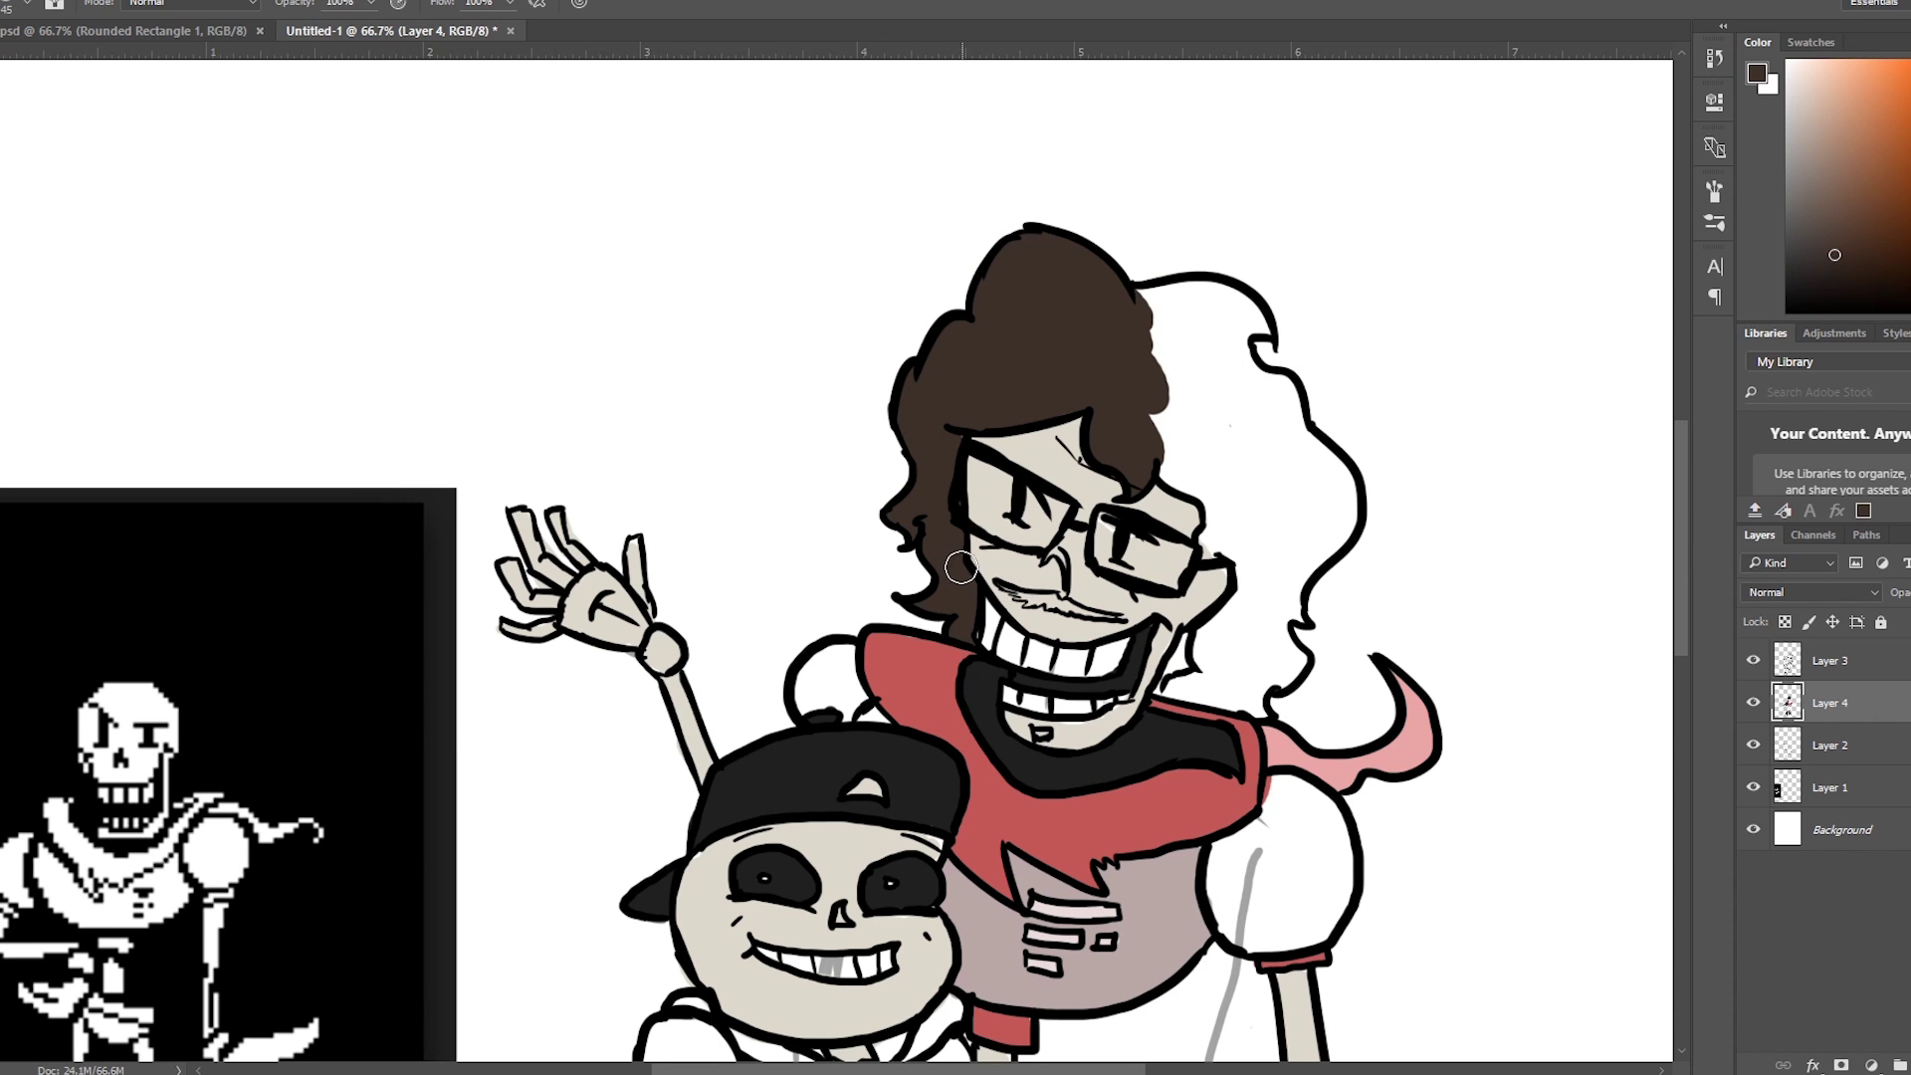
{"action": "left_click_drag", "start_coordinate": [1058, 609], "coordinate": [1120, 595]}
{"action": "mouse_move", "coordinate": [1120, 309]}
{"action": "left_mouse_down"}
{"action": "mouse_move", "coordinate": [1210, 313]}
{"action": "mouse_move", "coordinate": [1161, 446]}
{"action": "mouse_move", "coordinate": [1263, 435]}
{"action": "mouse_move", "coordinate": [1175, 677]}
{"action": "mouse_move", "coordinate": [1294, 597]}
{"action": "mouse_move", "coordinate": [1265, 515]}
{"action": "mouse_move", "coordinate": [1244, 677]}
{"action": "mouse_move", "coordinate": [1264, 736]}
{"action": "left_mouse_up"}
Fill Papyrus's shoulder pads dark grey
{"action": "scroll", "coordinate": [1245, 677], "scroll_direction": "down", "scroll_amount": 3}
{"action": "mouse_move", "coordinate": [1314, 588]}
{"action": "left_mouse_down"}
{"action": "mouse_move", "coordinate": [1269, 690]}
{"action": "mouse_move", "coordinate": [1304, 637]}
{"action": "left_mouse_up"}
{"action": "left_click_drag", "start_coordinate": [796, 488], "coordinate": [876, 518]}
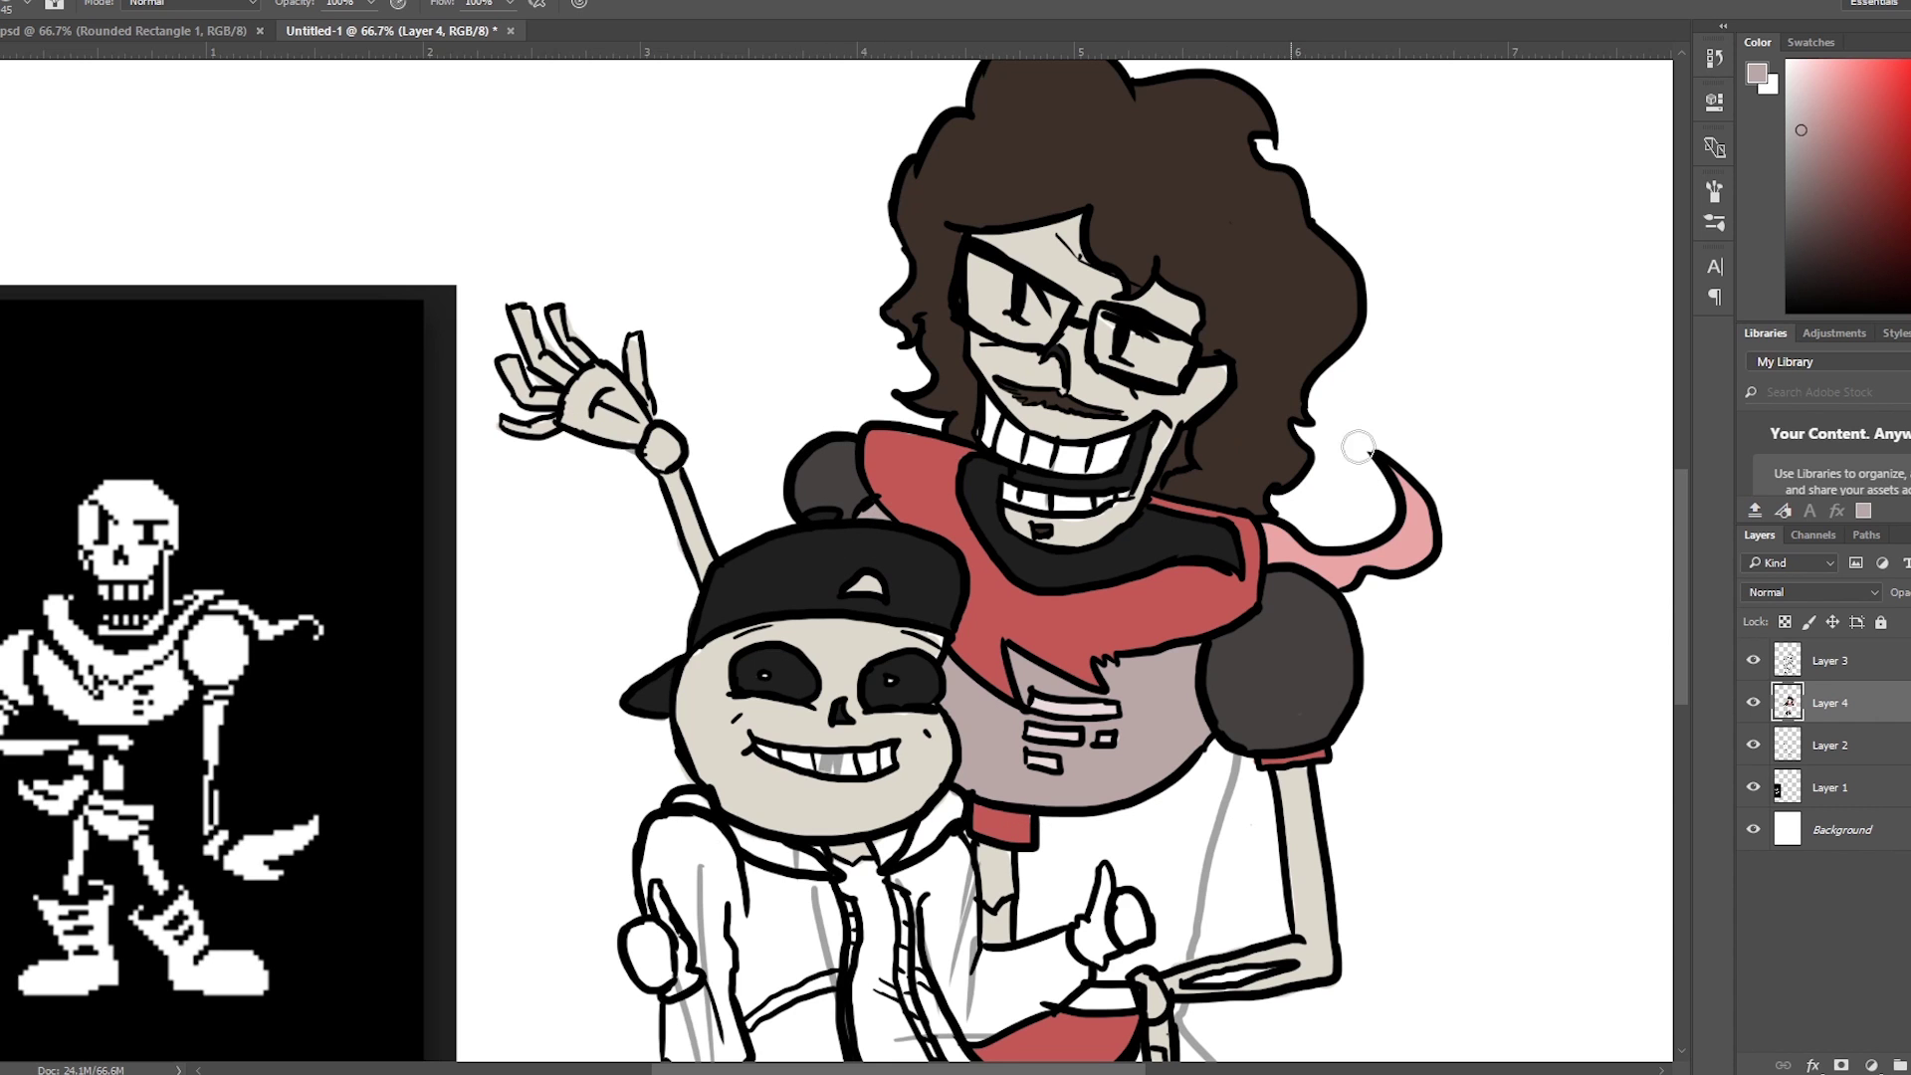
On a new Layer 5, fill both glasses lenses teal with white highlights
{"action": "key", "text": "ctrl+shift+alt+n"}
{"action": "left_click", "coordinate": [1868, 91]}
{"action": "mouse_move", "coordinate": [976, 263]}
{"action": "left_mouse_down"}
{"action": "mouse_move", "coordinate": [1055, 338]}
{"action": "mouse_move", "coordinate": [1194, 376]}
{"action": "mouse_move", "coordinate": [1001, 317]}
{"action": "left_mouse_up"}
{"action": "left_click", "coordinate": [1788, 62]}
{"action": "left_click_drag", "start_coordinate": [1130, 334], "coordinate": [1166, 377]}
{"action": "left_click_drag", "start_coordinate": [981, 259], "coordinate": [1021, 338]}
{"action": "left_click_drag", "start_coordinate": [1153, 336], "coordinate": [1170, 378]}
{"action": "scroll", "coordinate": [896, 597], "scroll_direction": "down", "scroll_amount": 5}
{"action": "left_click", "coordinate": [1851, 171]}
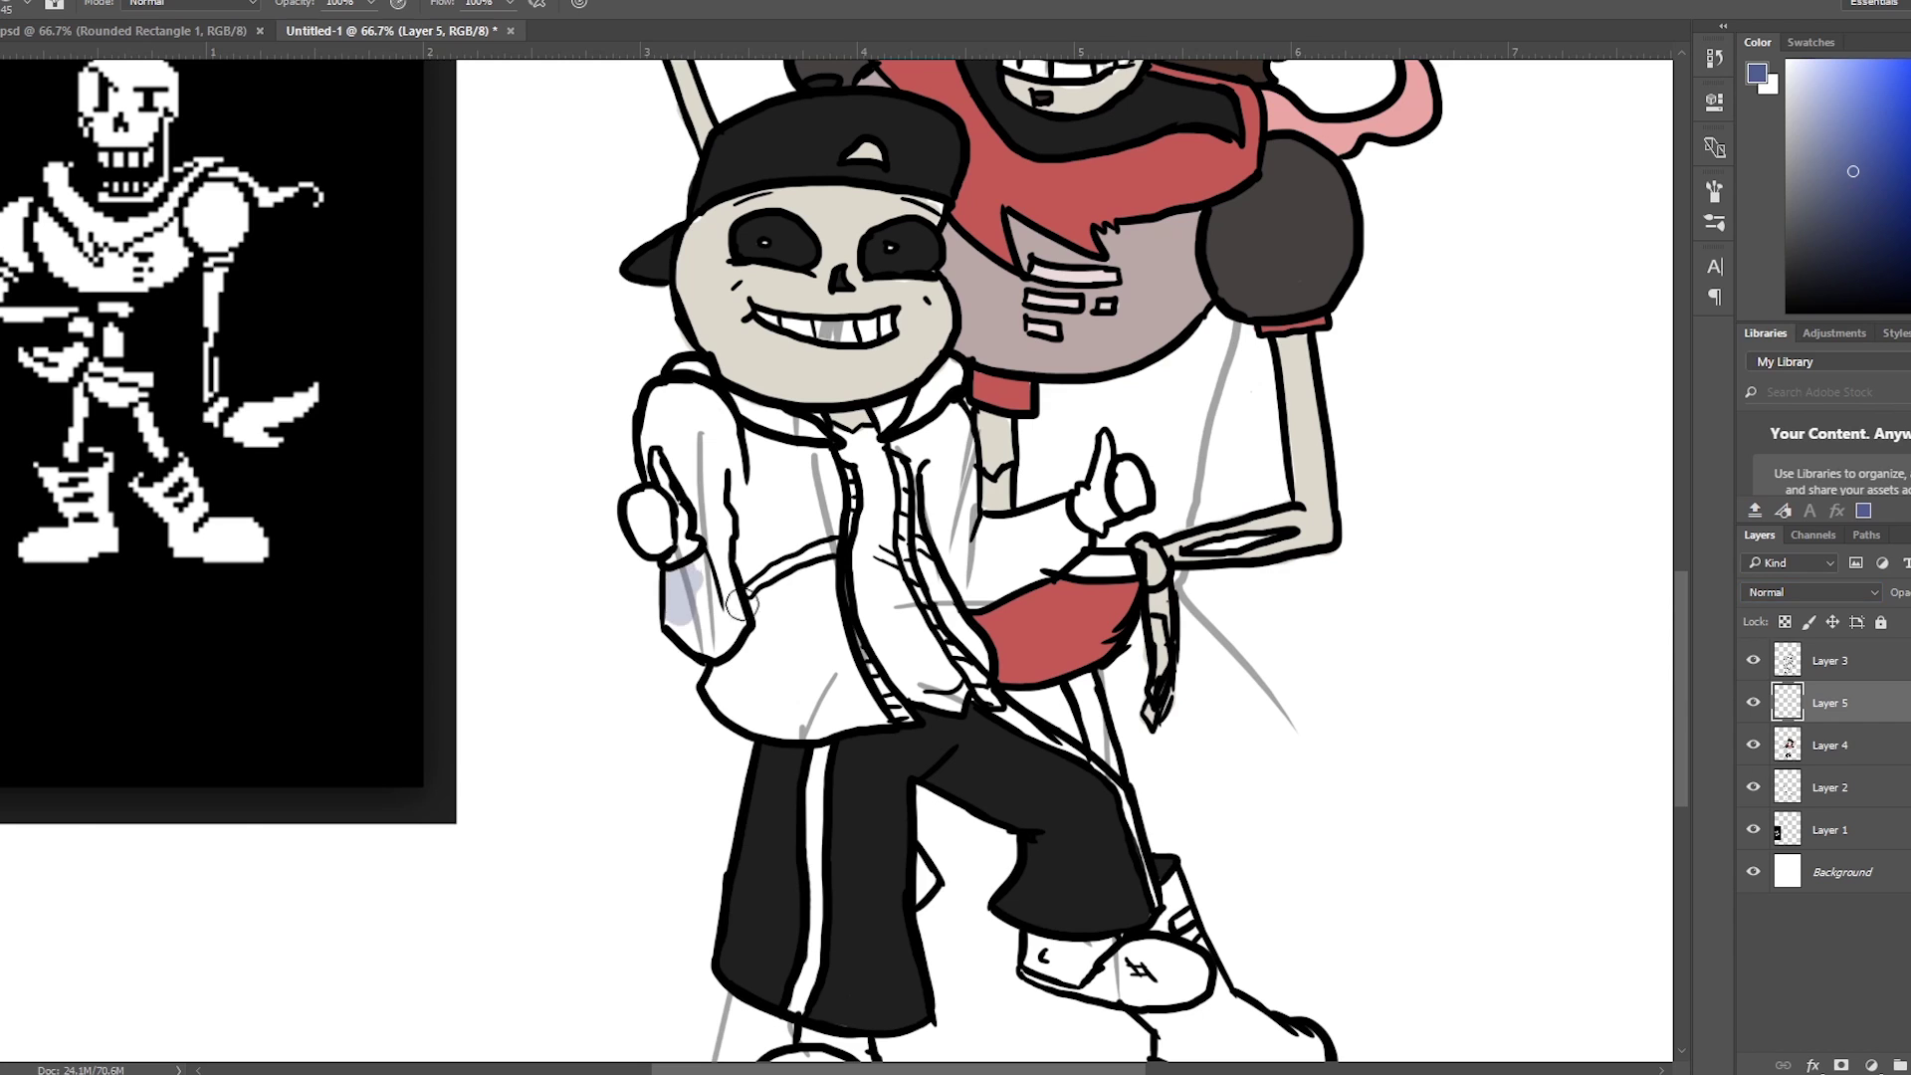
Paint Sans's hoodie blue
{"action": "left_click", "coordinate": [1830, 745]}
{"action": "left_click", "coordinate": [677, 574]}
{"action": "mouse_move", "coordinate": [677, 575]}
{"action": "left_mouse_down"}
{"action": "mouse_move", "coordinate": [697, 438]}
{"action": "mouse_move", "coordinate": [756, 518]}
{"action": "mouse_move", "coordinate": [726, 672]}
{"action": "mouse_move", "coordinate": [829, 645]}
{"action": "mouse_move", "coordinate": [936, 473]}
{"action": "mouse_move", "coordinate": [1075, 558]}
{"action": "mouse_move", "coordinate": [916, 442]}
{"action": "left_mouse_up"}
Paint Sans's left hand, thumbs-up hand and hood lining pale cream
{"action": "left_click", "coordinate": [1811, 82]}
{"action": "left_click_drag", "start_coordinate": [647, 507], "coordinate": [662, 542]}
{"action": "left_click_drag", "start_coordinate": [1090, 508], "coordinate": [1100, 463]}
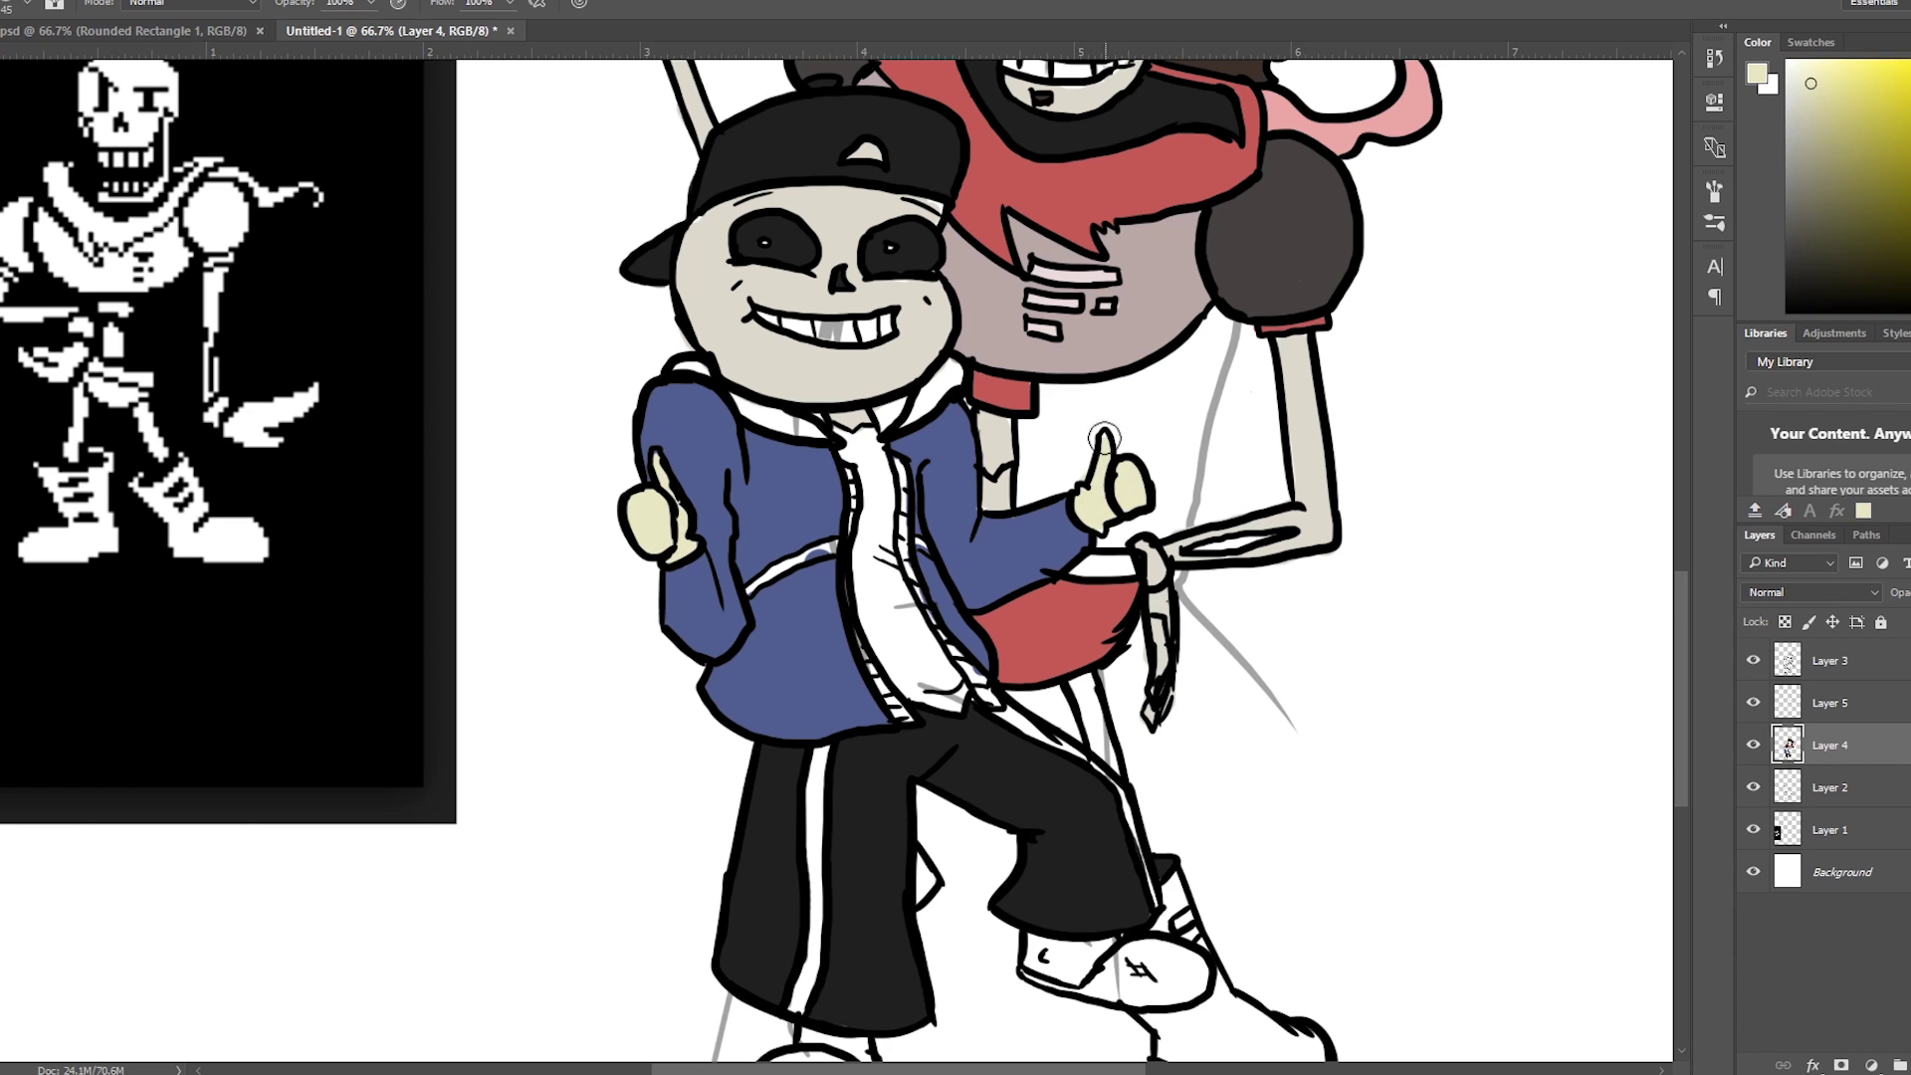
{"action": "left_click_drag", "start_coordinate": [737, 409], "coordinate": [826, 433]}
{"action": "left_click_drag", "start_coordinate": [687, 369], "coordinate": [946, 398]}
Extend the blue down to Sans's shoes, then choose tan for Papyrus's boot
{"action": "left_click", "coordinate": [968, 513], "text": "alt"}
{"action": "scroll", "coordinate": [967, 513], "scroll_direction": "down", "scroll_amount": 2}
{"action": "left_click_drag", "start_coordinate": [776, 1006], "coordinate": [866, 1015]}
{"action": "mouse_move", "coordinate": [1035, 896]}
{"action": "left_mouse_down"}
{"action": "mouse_move", "coordinate": [1184, 901]}
{"action": "mouse_move", "coordinate": [1235, 986]}
{"action": "mouse_move", "coordinate": [1225, 916]}
{"action": "mouse_move", "coordinate": [1165, 817]}
{"action": "left_mouse_up"}
{"action": "left_click", "coordinate": [1072, 896], "text": "alt"}
{"action": "left_click", "coordinate": [1822, 130]}
{"action": "left_click_drag", "start_coordinate": [1686, 716], "coordinate": [1686, 641]}
Hide the grey sketch guideline layer and paint Papyrus's teeth white
{"action": "key", "text": "ctrl+shift+n"}
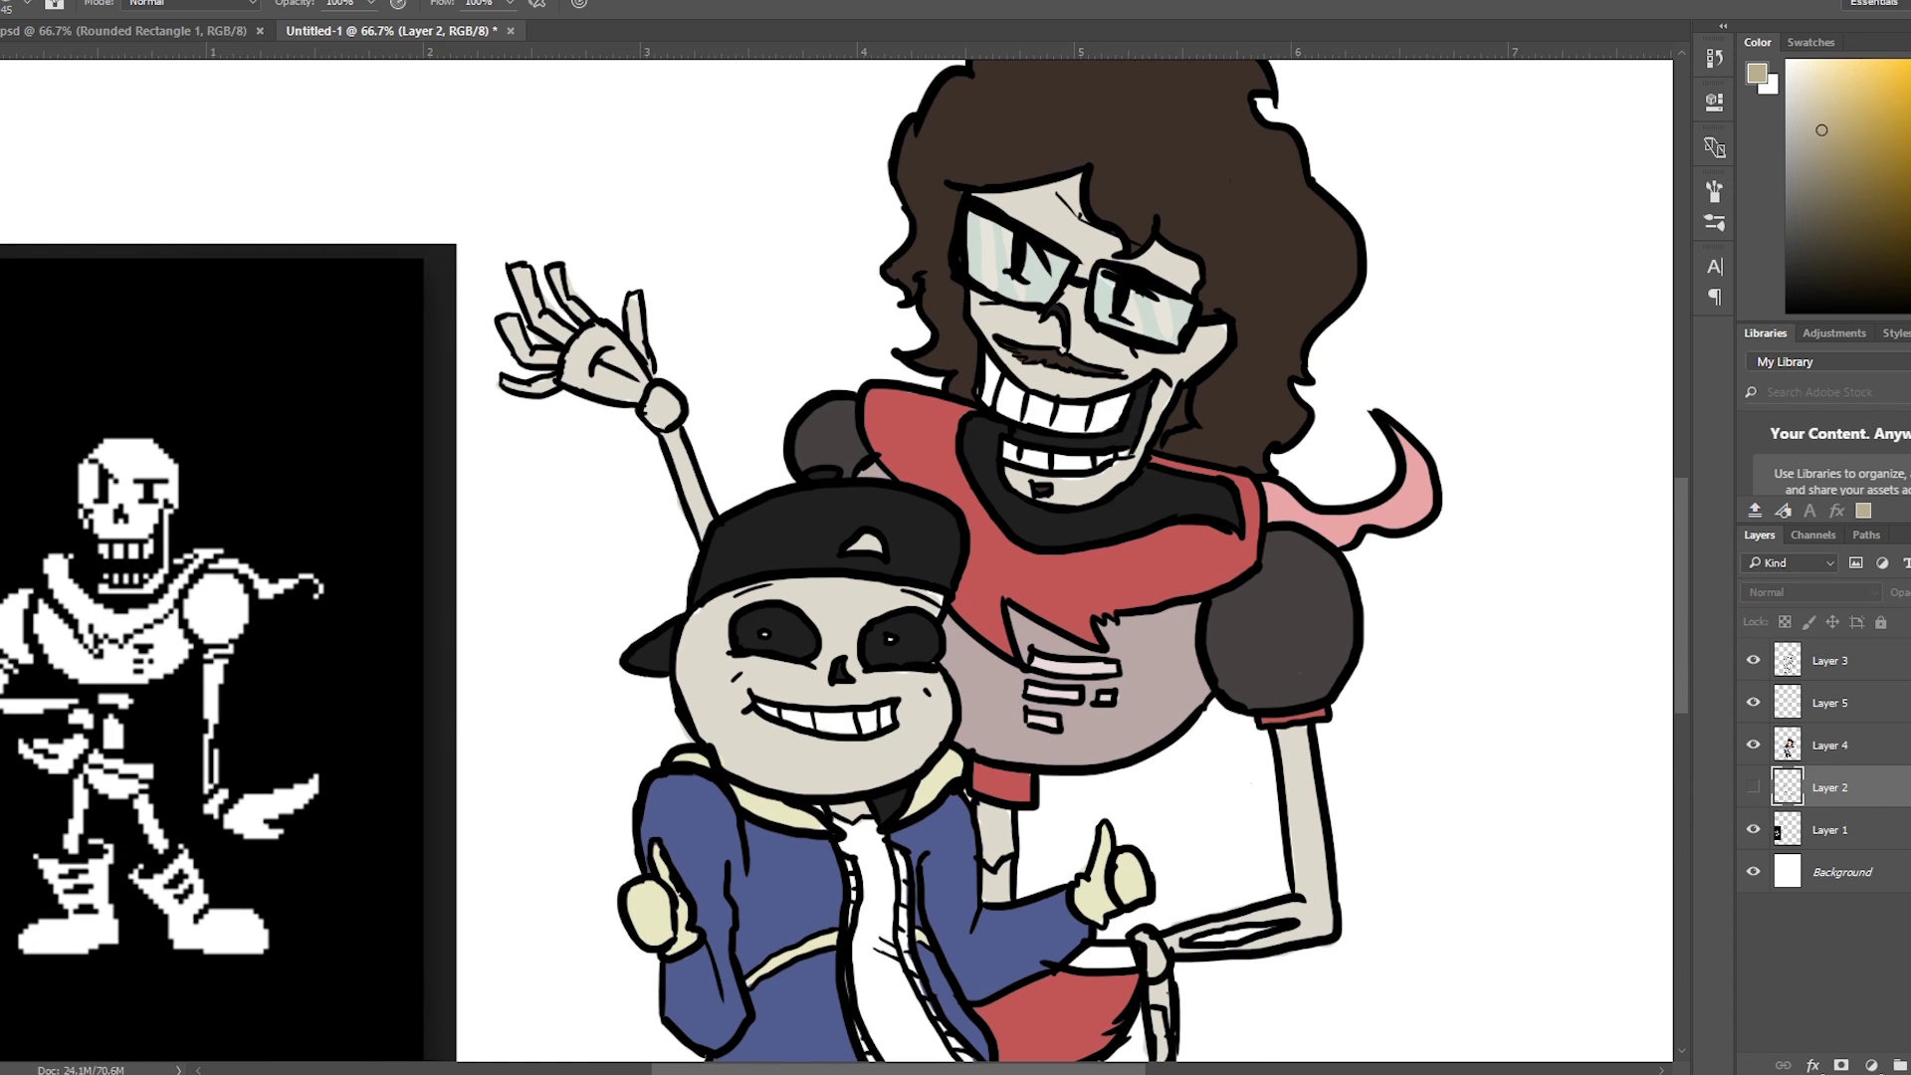
{"action": "key", "text": "alt+BackSpace"}
{"action": "mouse_move", "coordinate": [1003, 375]}
{"action": "left_mouse_down"}
{"action": "mouse_move", "coordinate": [1085, 418]}
{"action": "mouse_move", "coordinate": [1035, 458]}
{"action": "mouse_move", "coordinate": [1105, 467]}
{"action": "left_mouse_up"}
Dab a white pupil into Sans's left eye and fill his teeth white
{"action": "left_click", "coordinate": [1214, 342], "text": "alt"}
{"action": "left_click", "coordinate": [1115, 464], "text": "alt"}
{"action": "left_click", "coordinate": [764, 633]}
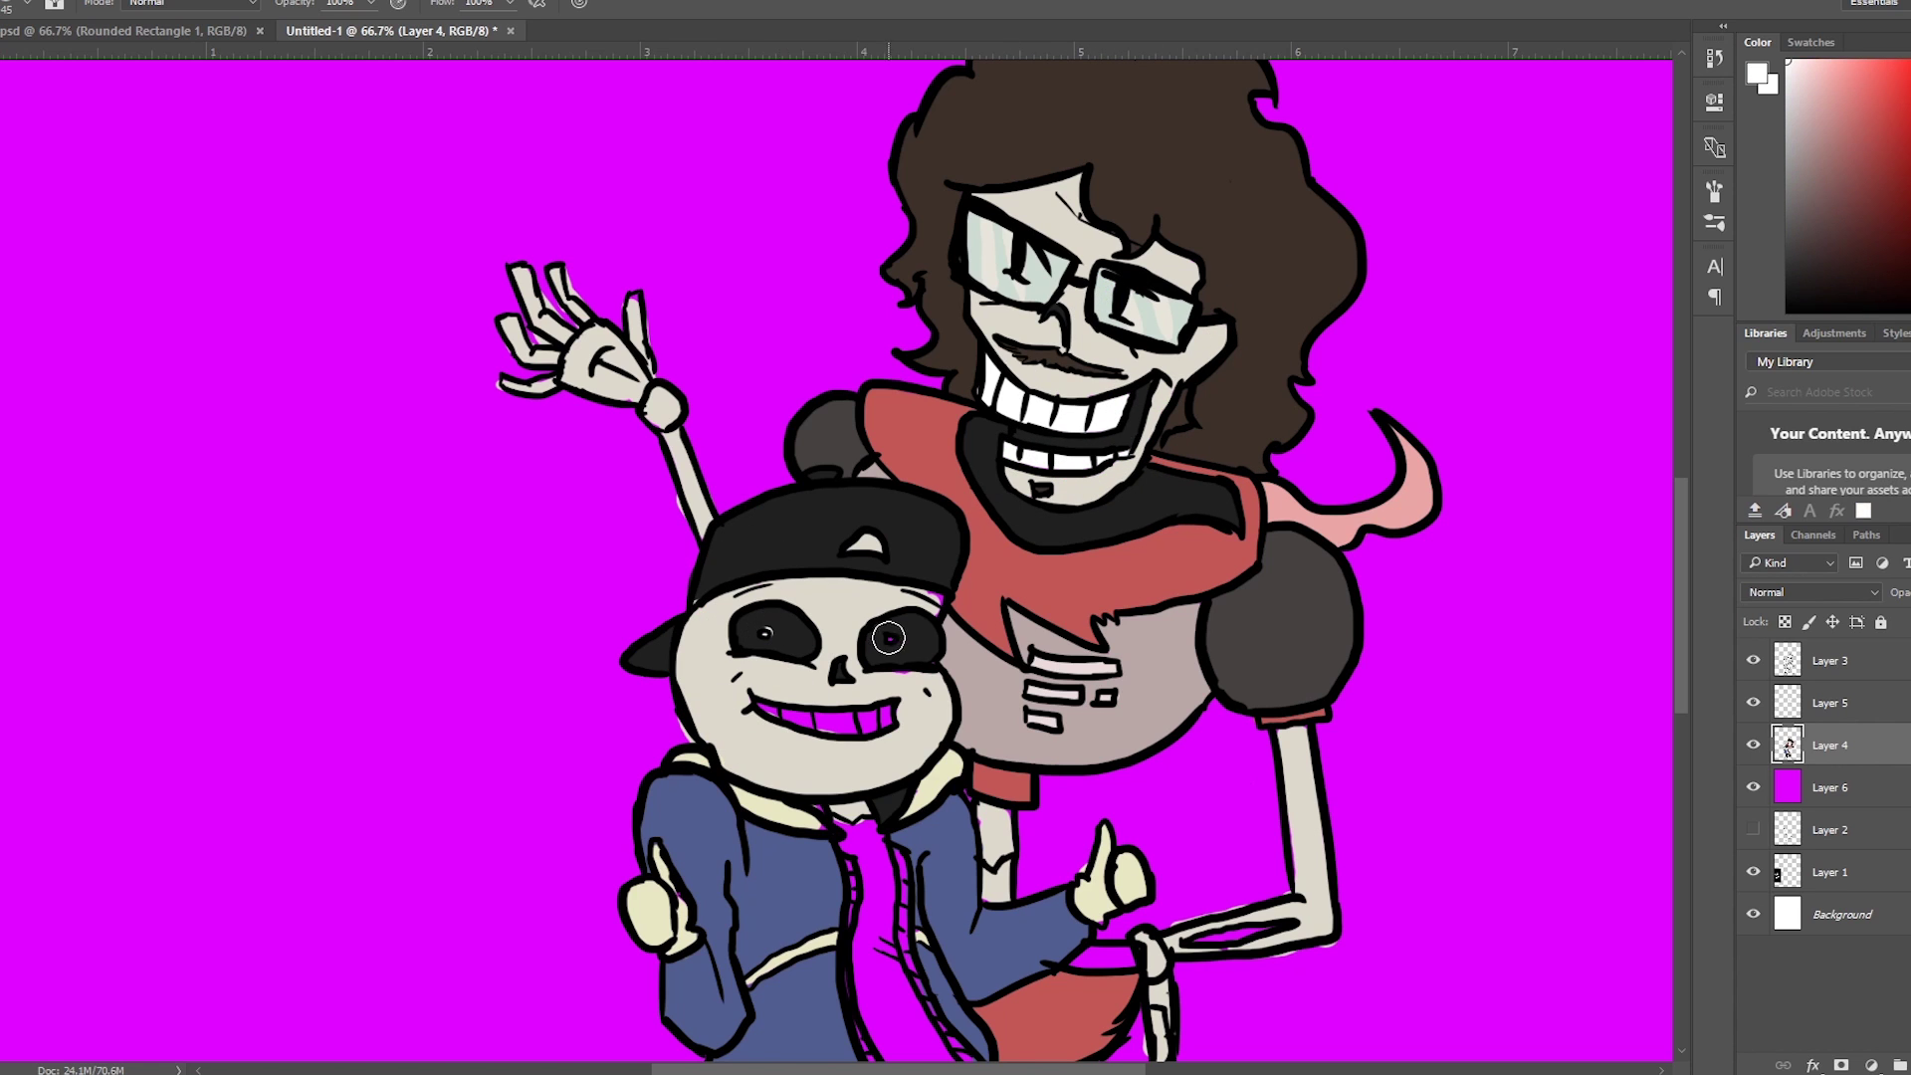
{"action": "left_click_drag", "start_coordinate": [786, 719], "coordinate": [891, 715]}
{"action": "left_click", "coordinate": [901, 683], "text": "alt"}
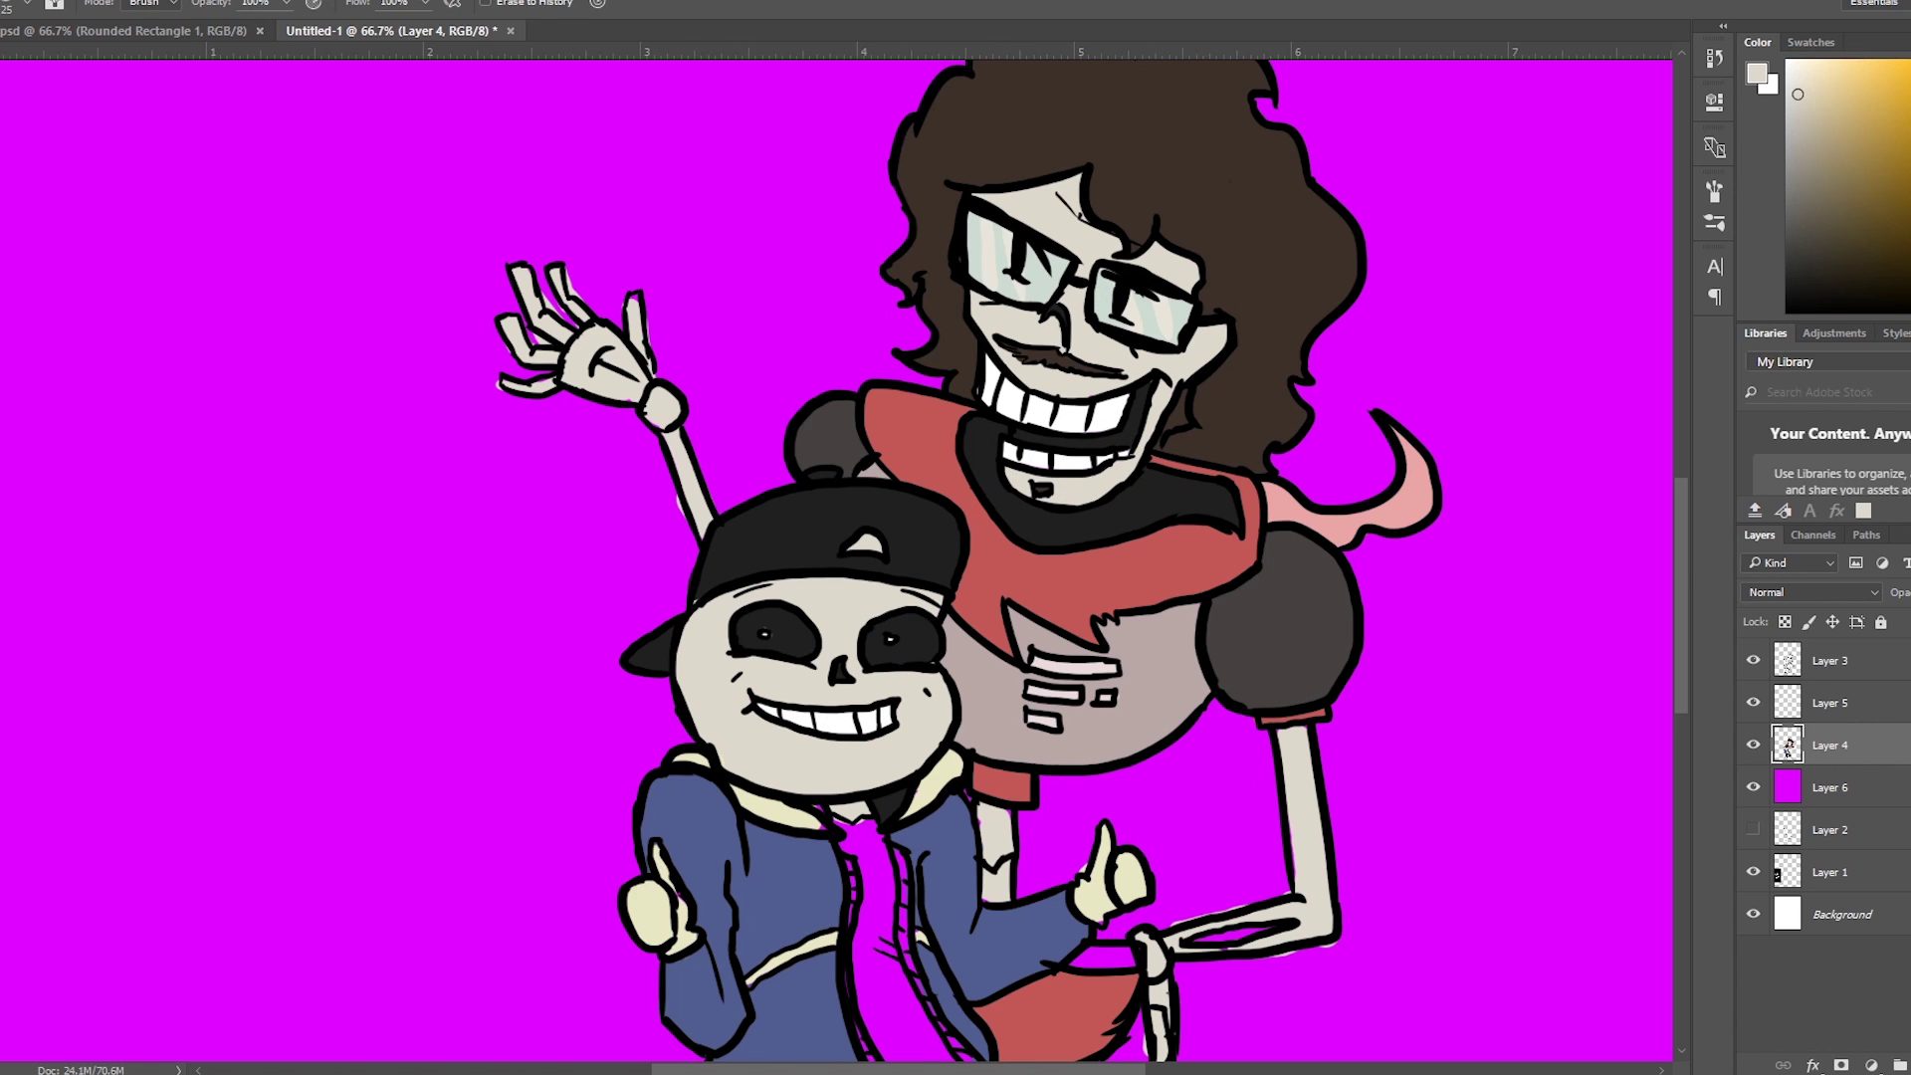
Paint Sans's shirt strip white and erase its untidy edges
{"action": "scroll", "coordinate": [673, 724], "scroll_direction": "down", "scroll_amount": 5}
{"action": "key", "text": "x"}
{"action": "mouse_move", "coordinate": [855, 579]}
{"action": "left_mouse_down"}
{"action": "mouse_move", "coordinate": [951, 828]}
{"action": "mouse_move", "coordinate": [868, 582]}
{"action": "left_mouse_up"}
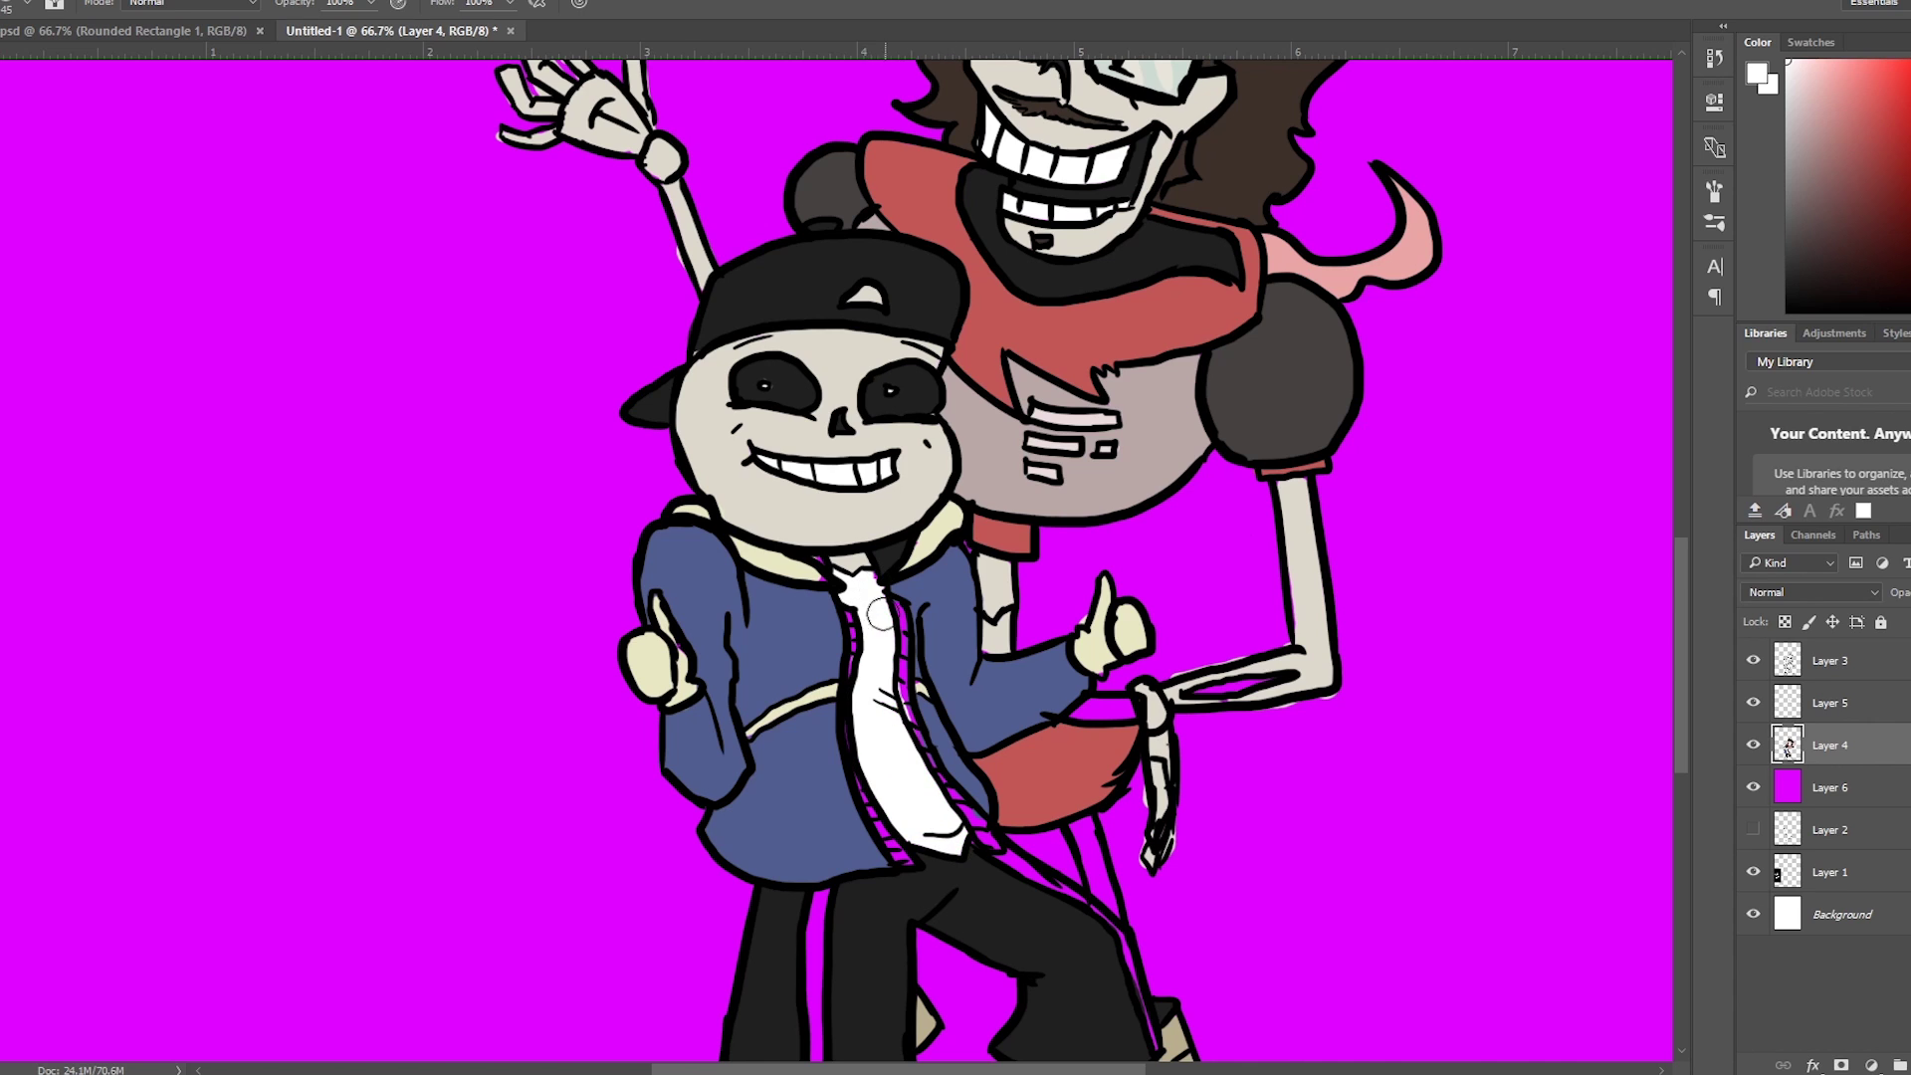
{"action": "key", "text": "x"}
{"action": "key", "text": "e"}
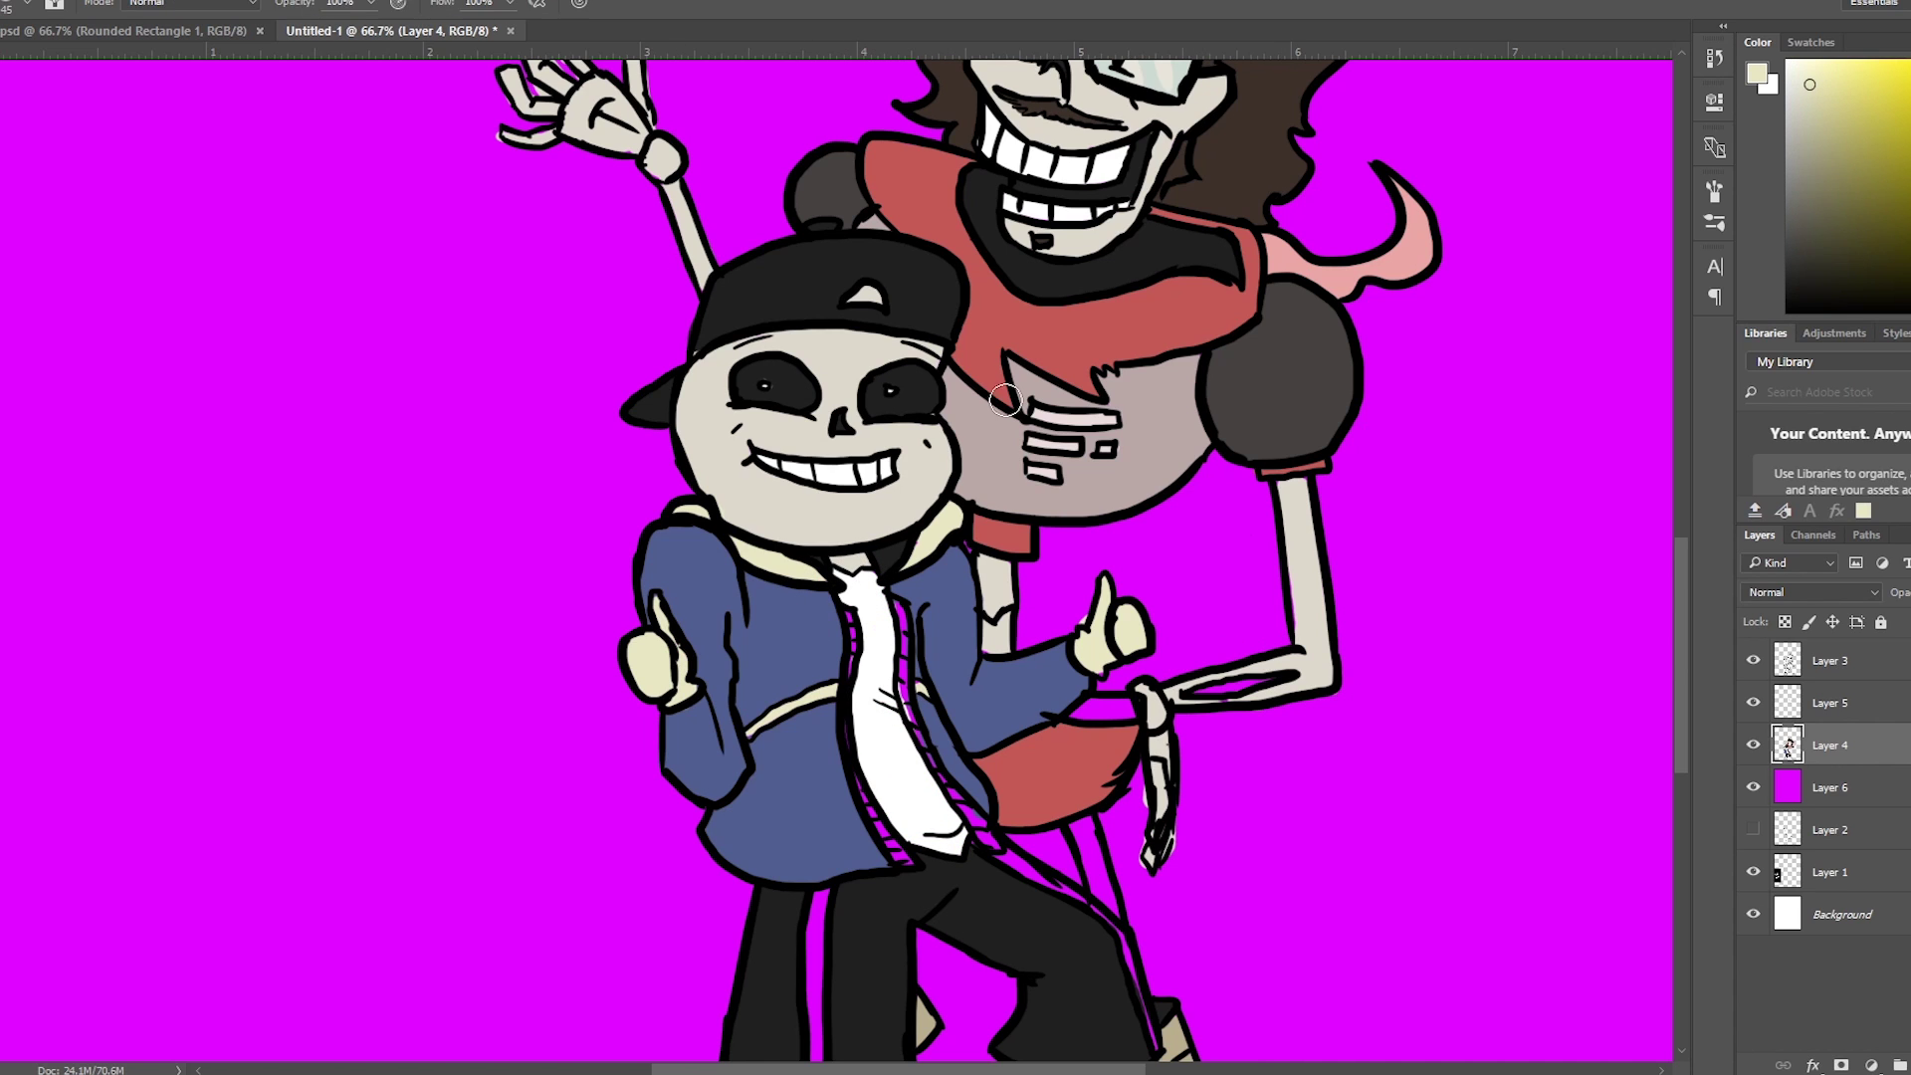
{"action": "key", "text": "b"}
Paint white stripes down both of Sans's black pant legs, undoing an accidental erase
{"action": "scroll", "coordinate": [1141, 846], "scroll_direction": "down", "scroll_amount": 5}
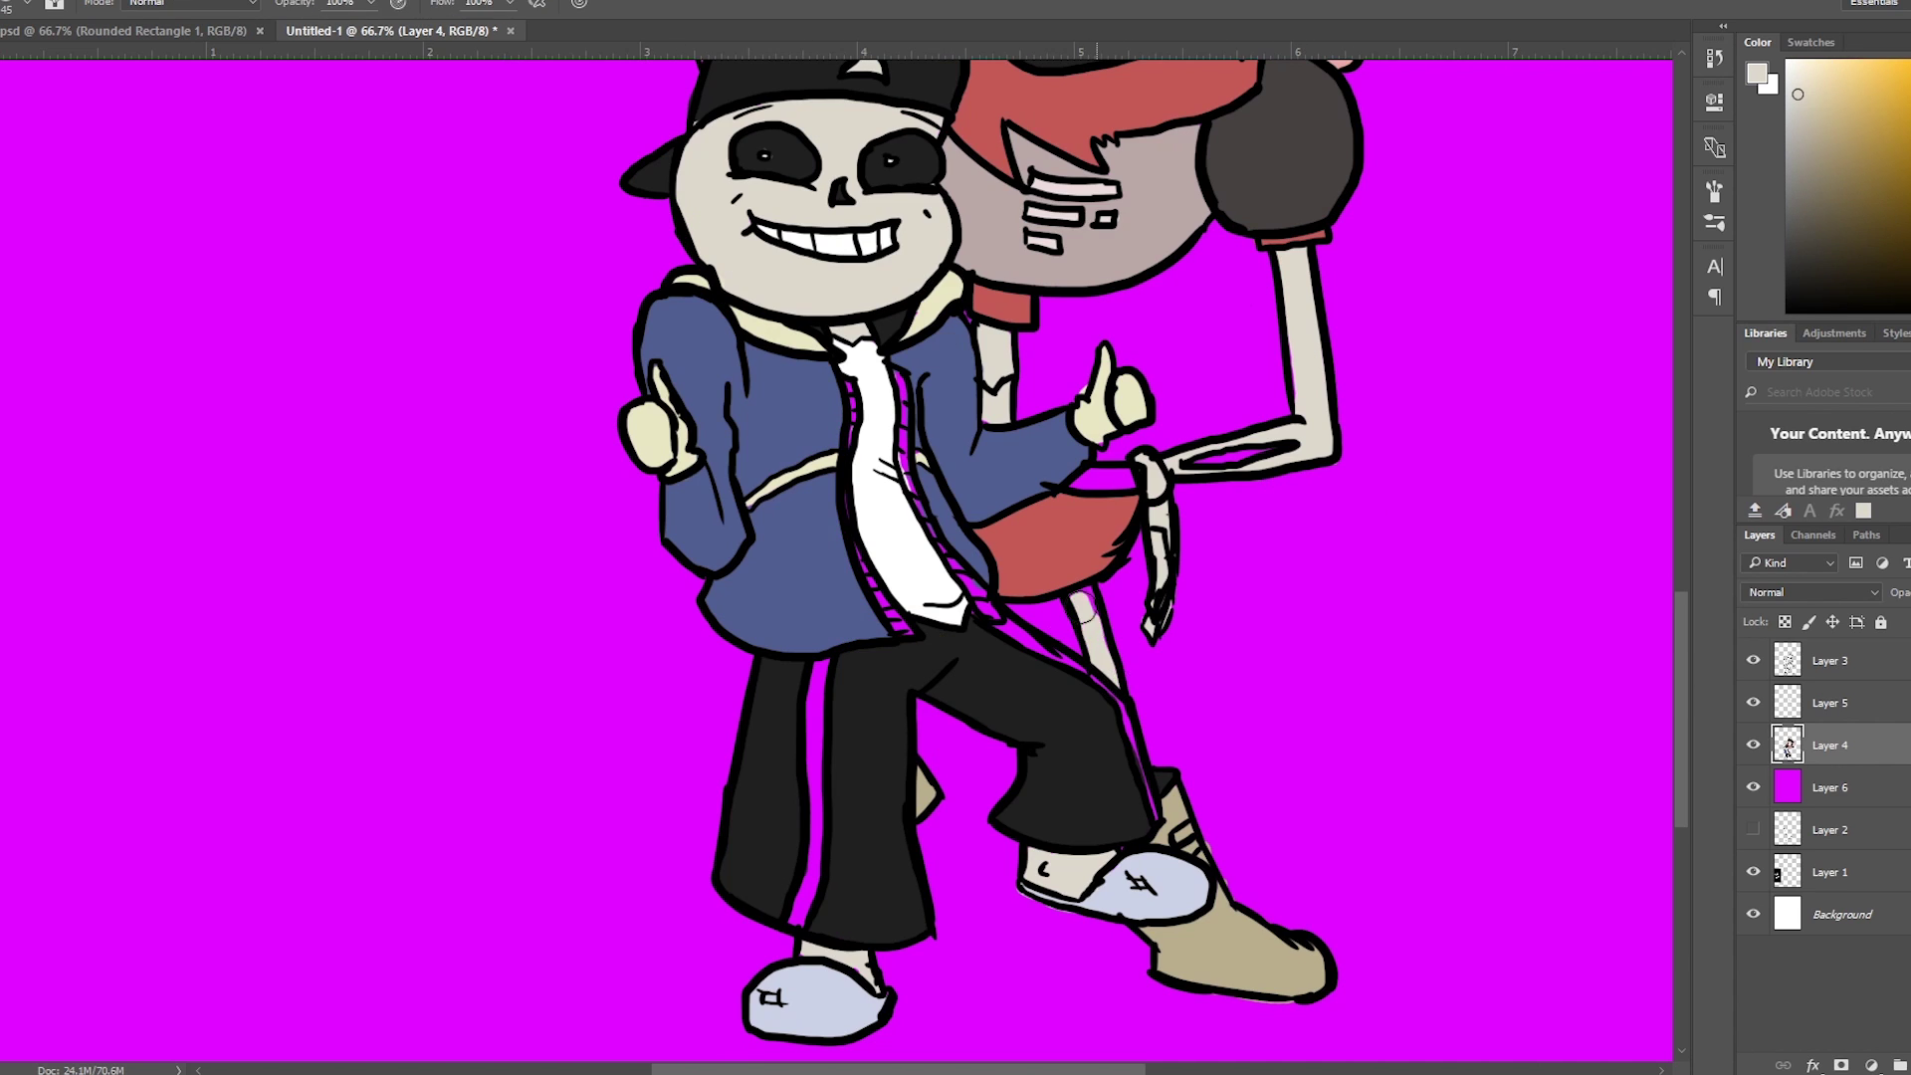
{"action": "key", "text": "x"}
{"action": "left_click_drag", "start_coordinate": [996, 623], "coordinate": [1145, 827]}
{"action": "left_click_drag", "start_coordinate": [794, 931], "coordinate": [822, 660]}
{"action": "key", "text": "x"}
{"action": "key", "text": "d"}
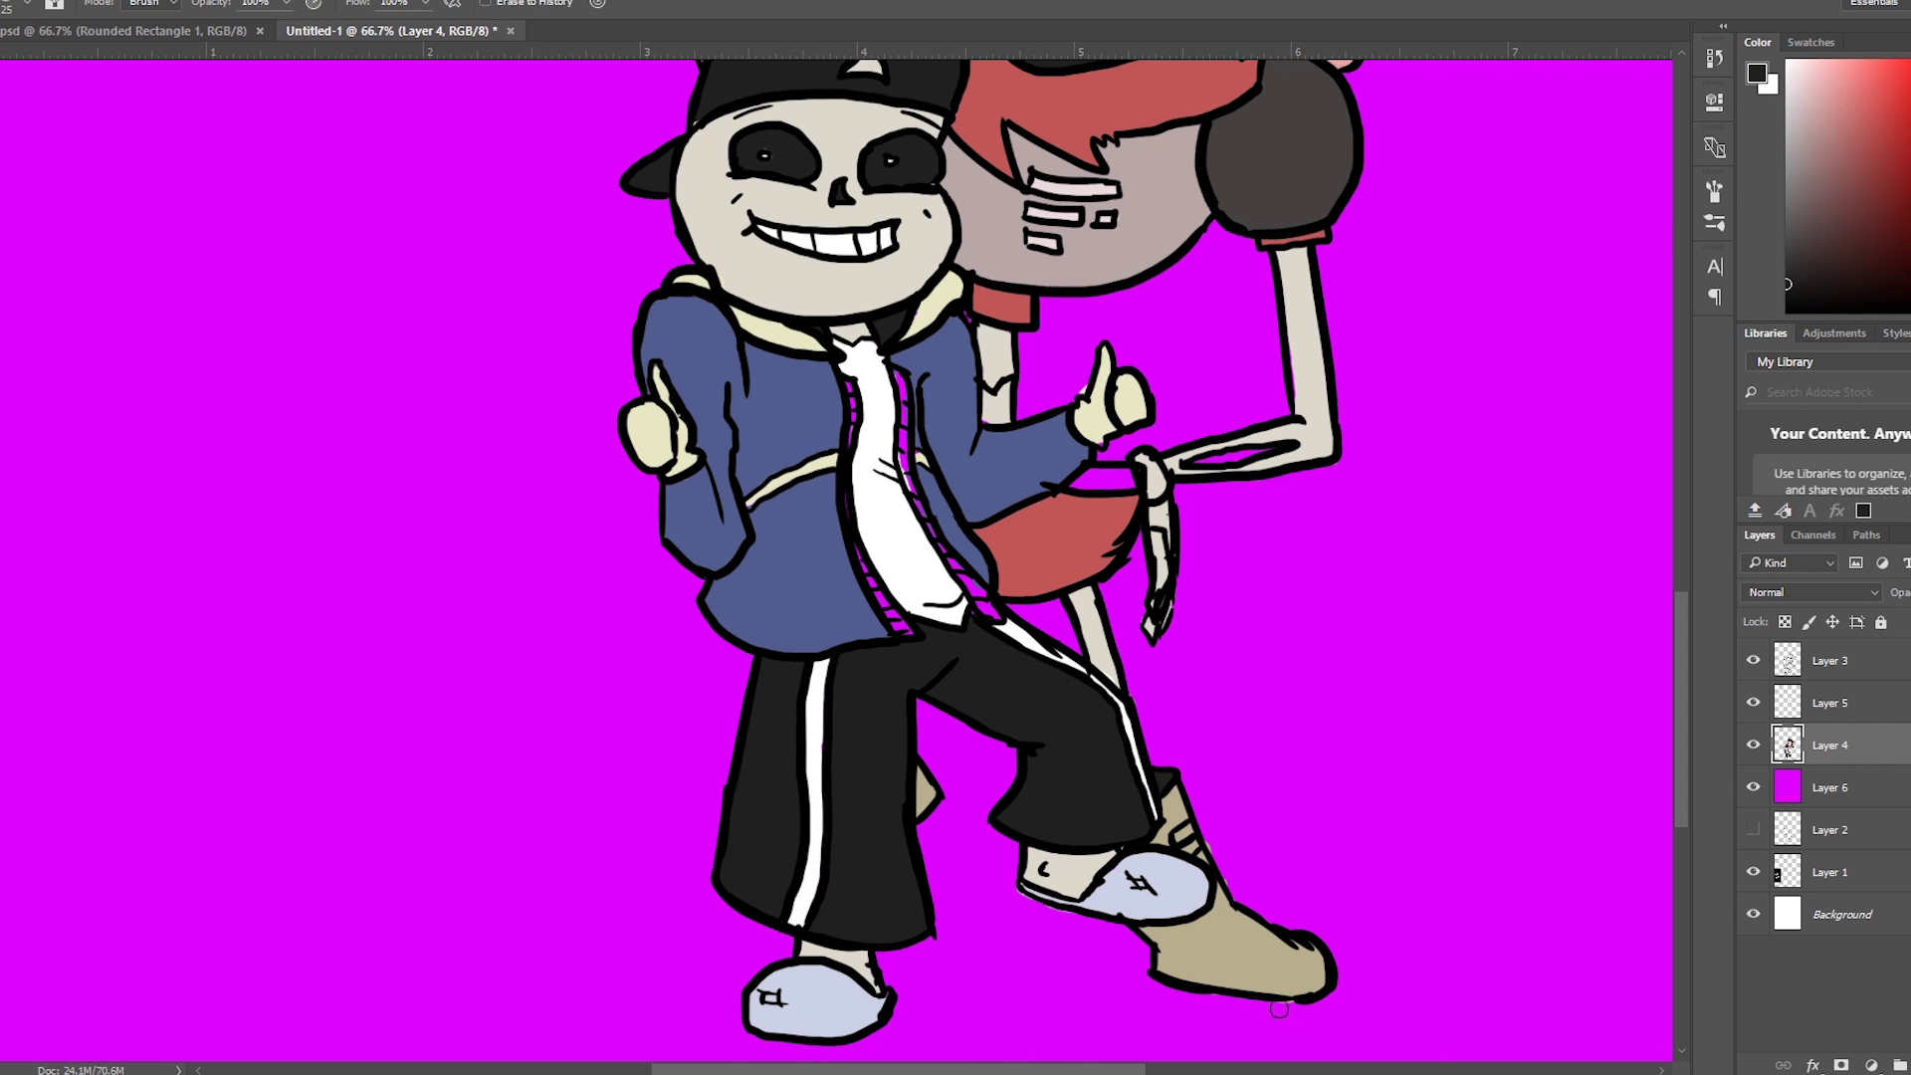
{"action": "key", "text": "ctrl+z"}
{"action": "key", "text": "b"}
Sample cream from Sans's thumb and finger to touch up the hands
{"action": "left_click", "coordinate": [1087, 408], "text": "alt"}
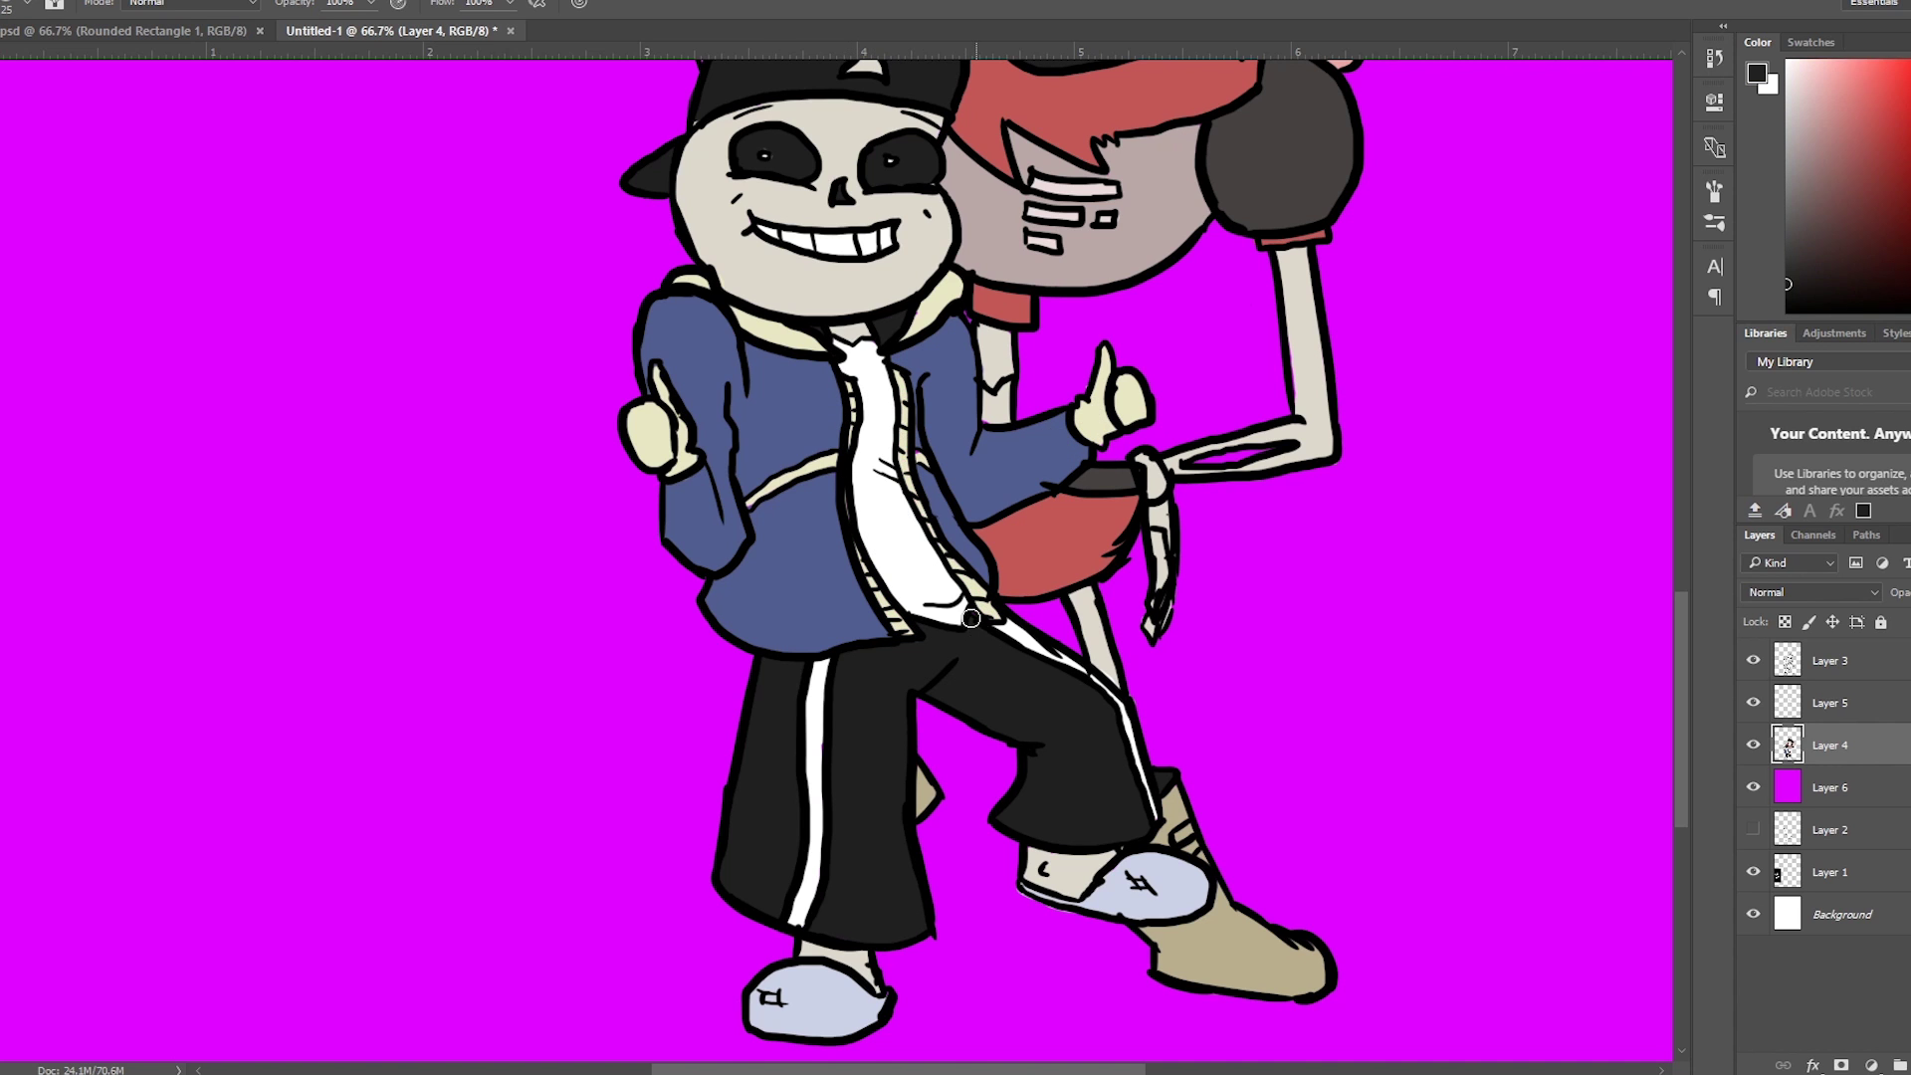
{"action": "scroll", "coordinate": [500, 401], "scroll_direction": "up", "scroll_amount": 5}
{"action": "key", "text": "e"}
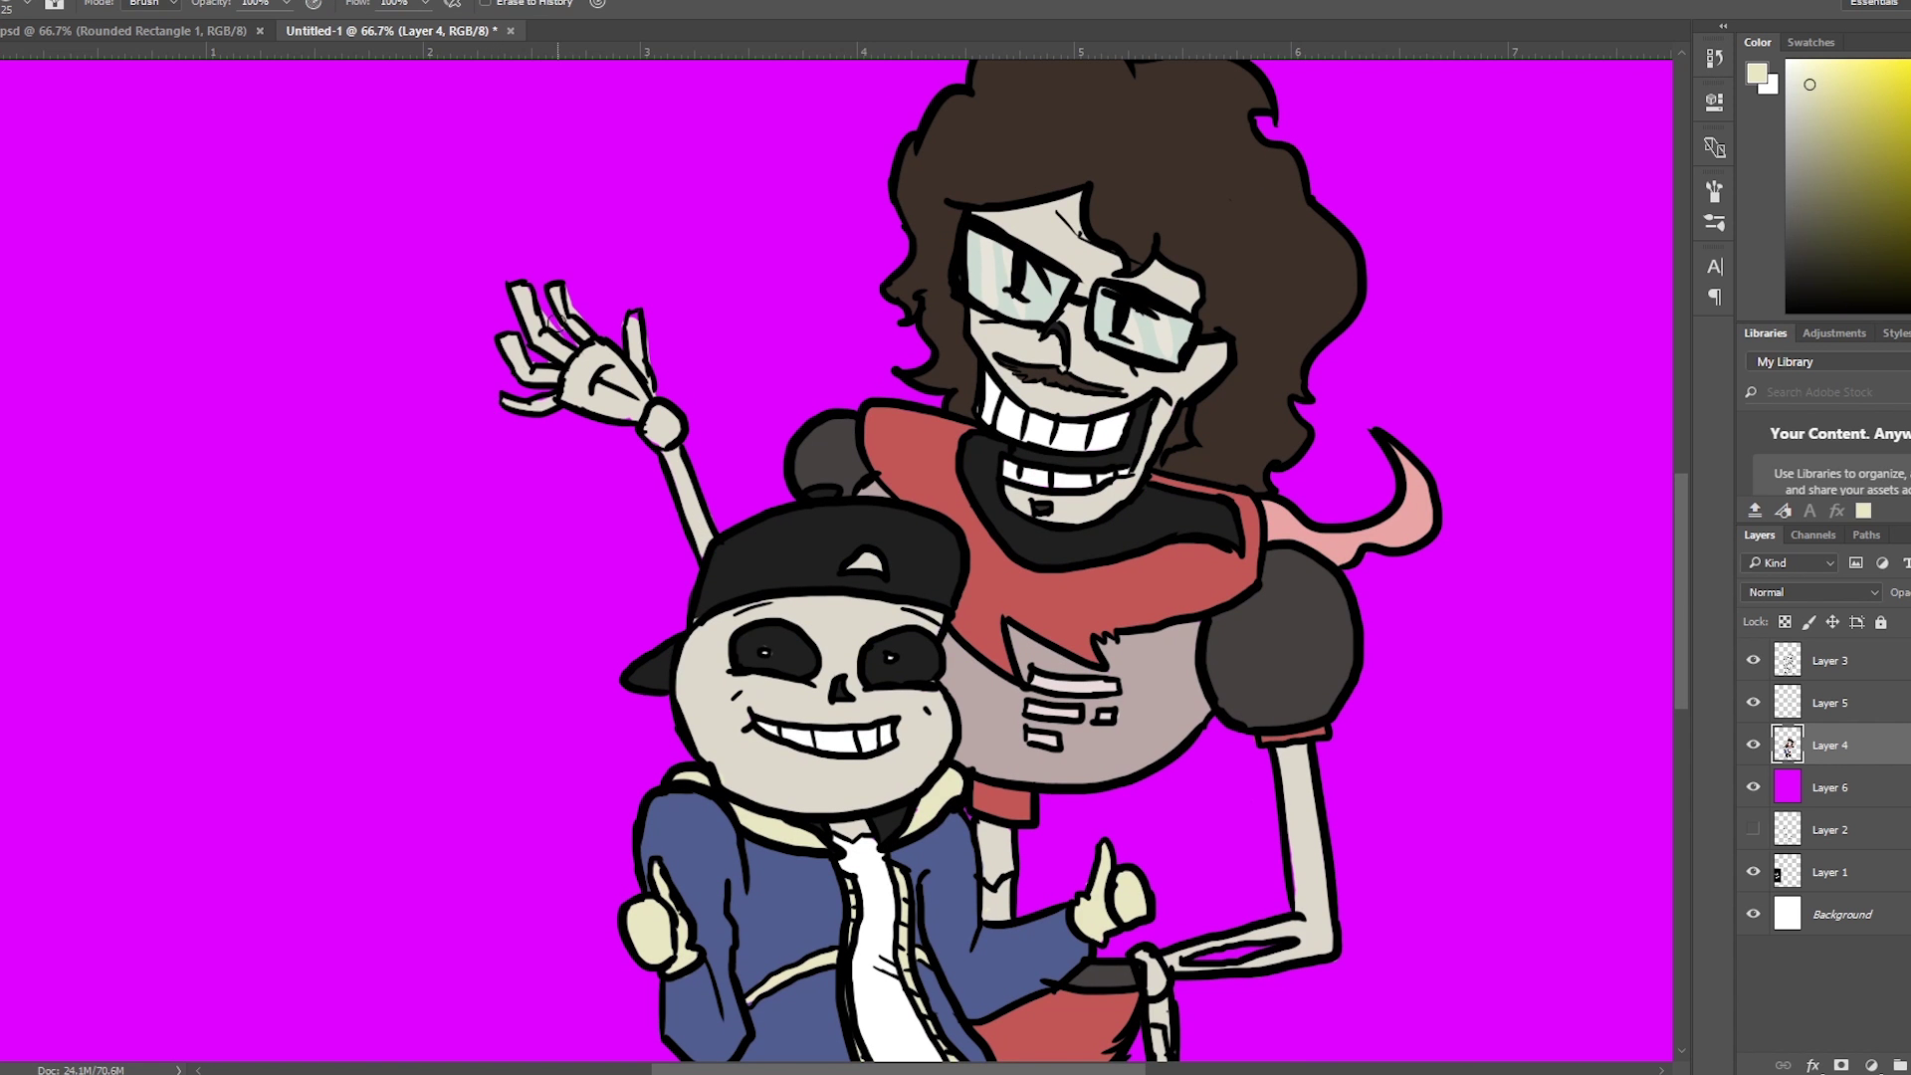
{"action": "key", "text": "b"}
{"action": "left_click", "coordinate": [634, 315], "text": "alt"}
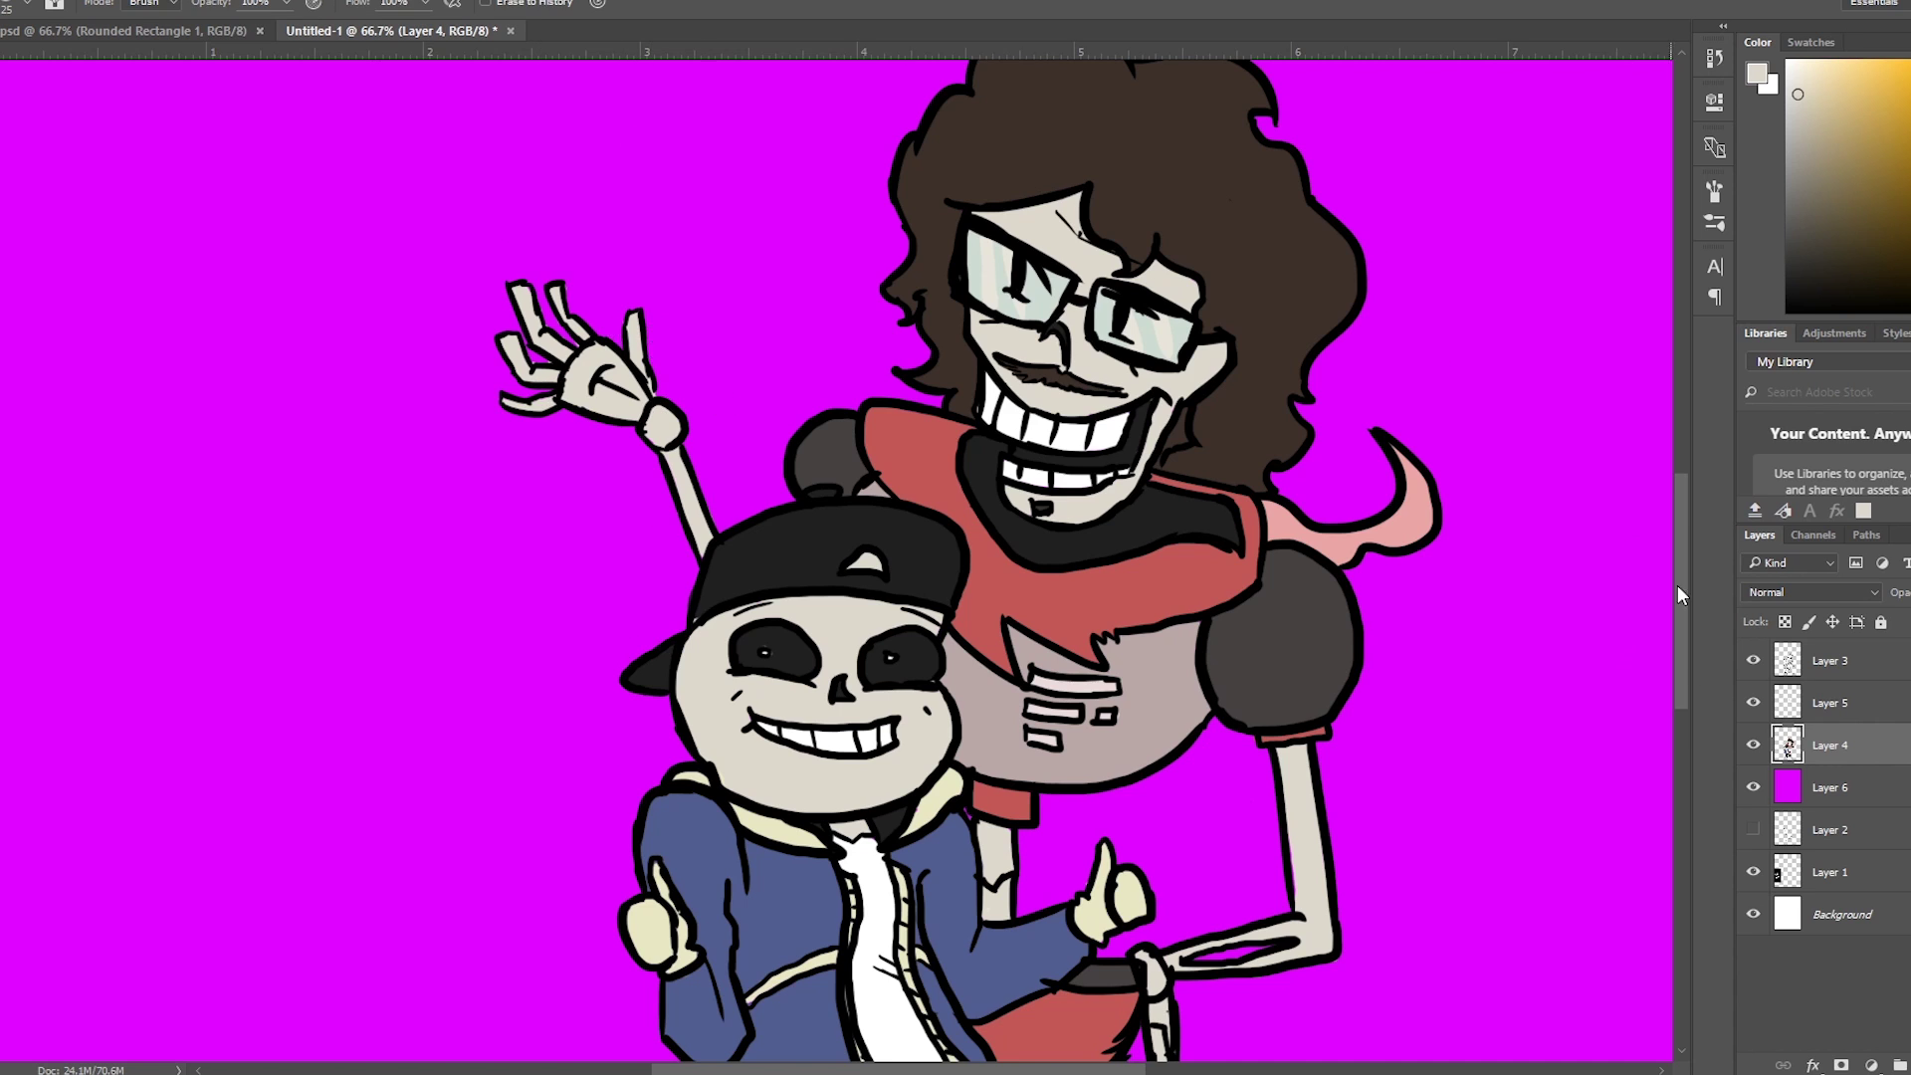
{"action": "scroll", "coordinate": [706, 456], "scroll_direction": "down", "scroll_amount": 2}
{"action": "key", "text": "ctrl+shift+alt+n"}
Add white highlights to Sans's cap and grey shading on his skull and hoodie edge
{"action": "mouse_move", "coordinate": [745, 414]}
{"action": "left_mouse_down"}
{"action": "mouse_move", "coordinate": [886, 466]}
{"action": "mouse_move", "coordinate": [942, 433]}
{"action": "left_mouse_up"}
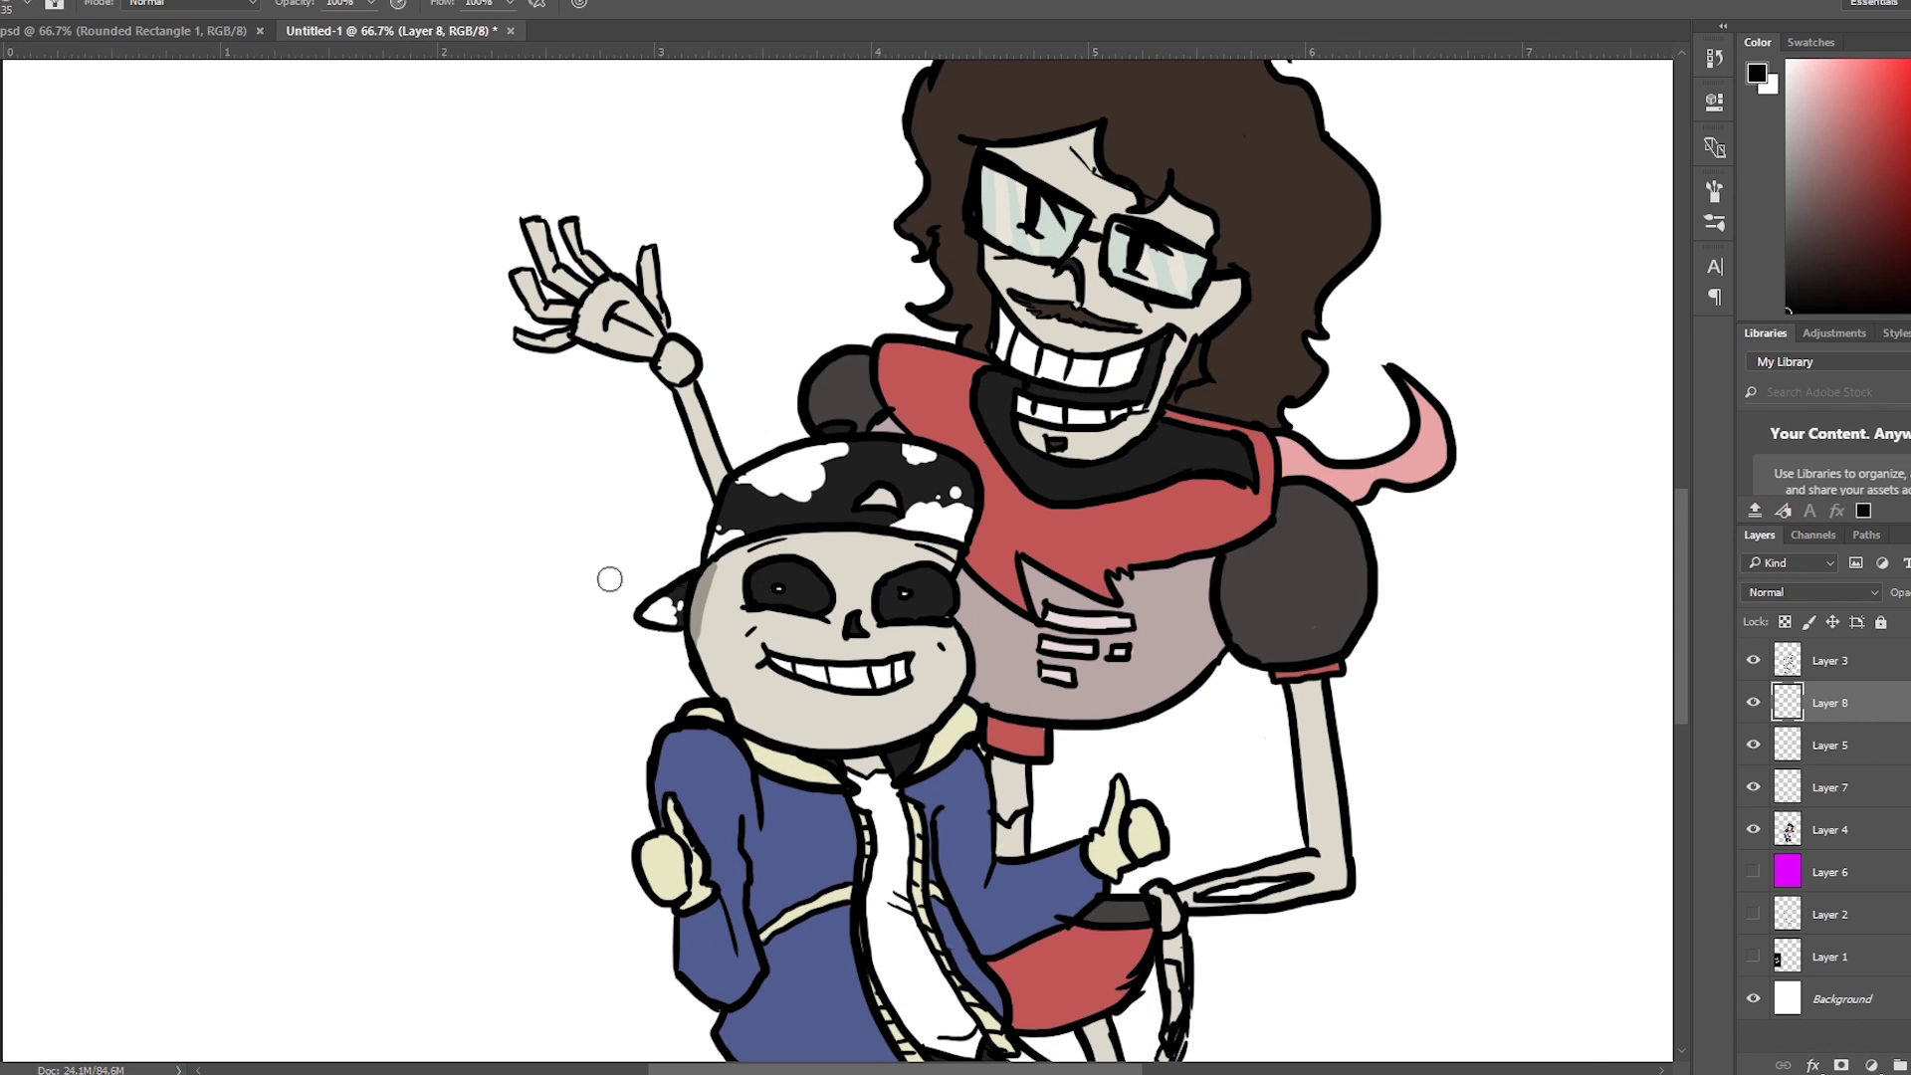
{"action": "mouse_move", "coordinate": [647, 622]}
{"action": "left_mouse_down"}
{"action": "mouse_move", "coordinate": [679, 597]}
{"action": "mouse_move", "coordinate": [699, 697]}
{"action": "left_mouse_up"}
{"action": "mouse_move", "coordinate": [665, 736]}
{"action": "left_mouse_down"}
{"action": "mouse_move", "coordinate": [694, 971]}
{"action": "mouse_move", "coordinate": [738, 1035]}
{"action": "left_mouse_up"}
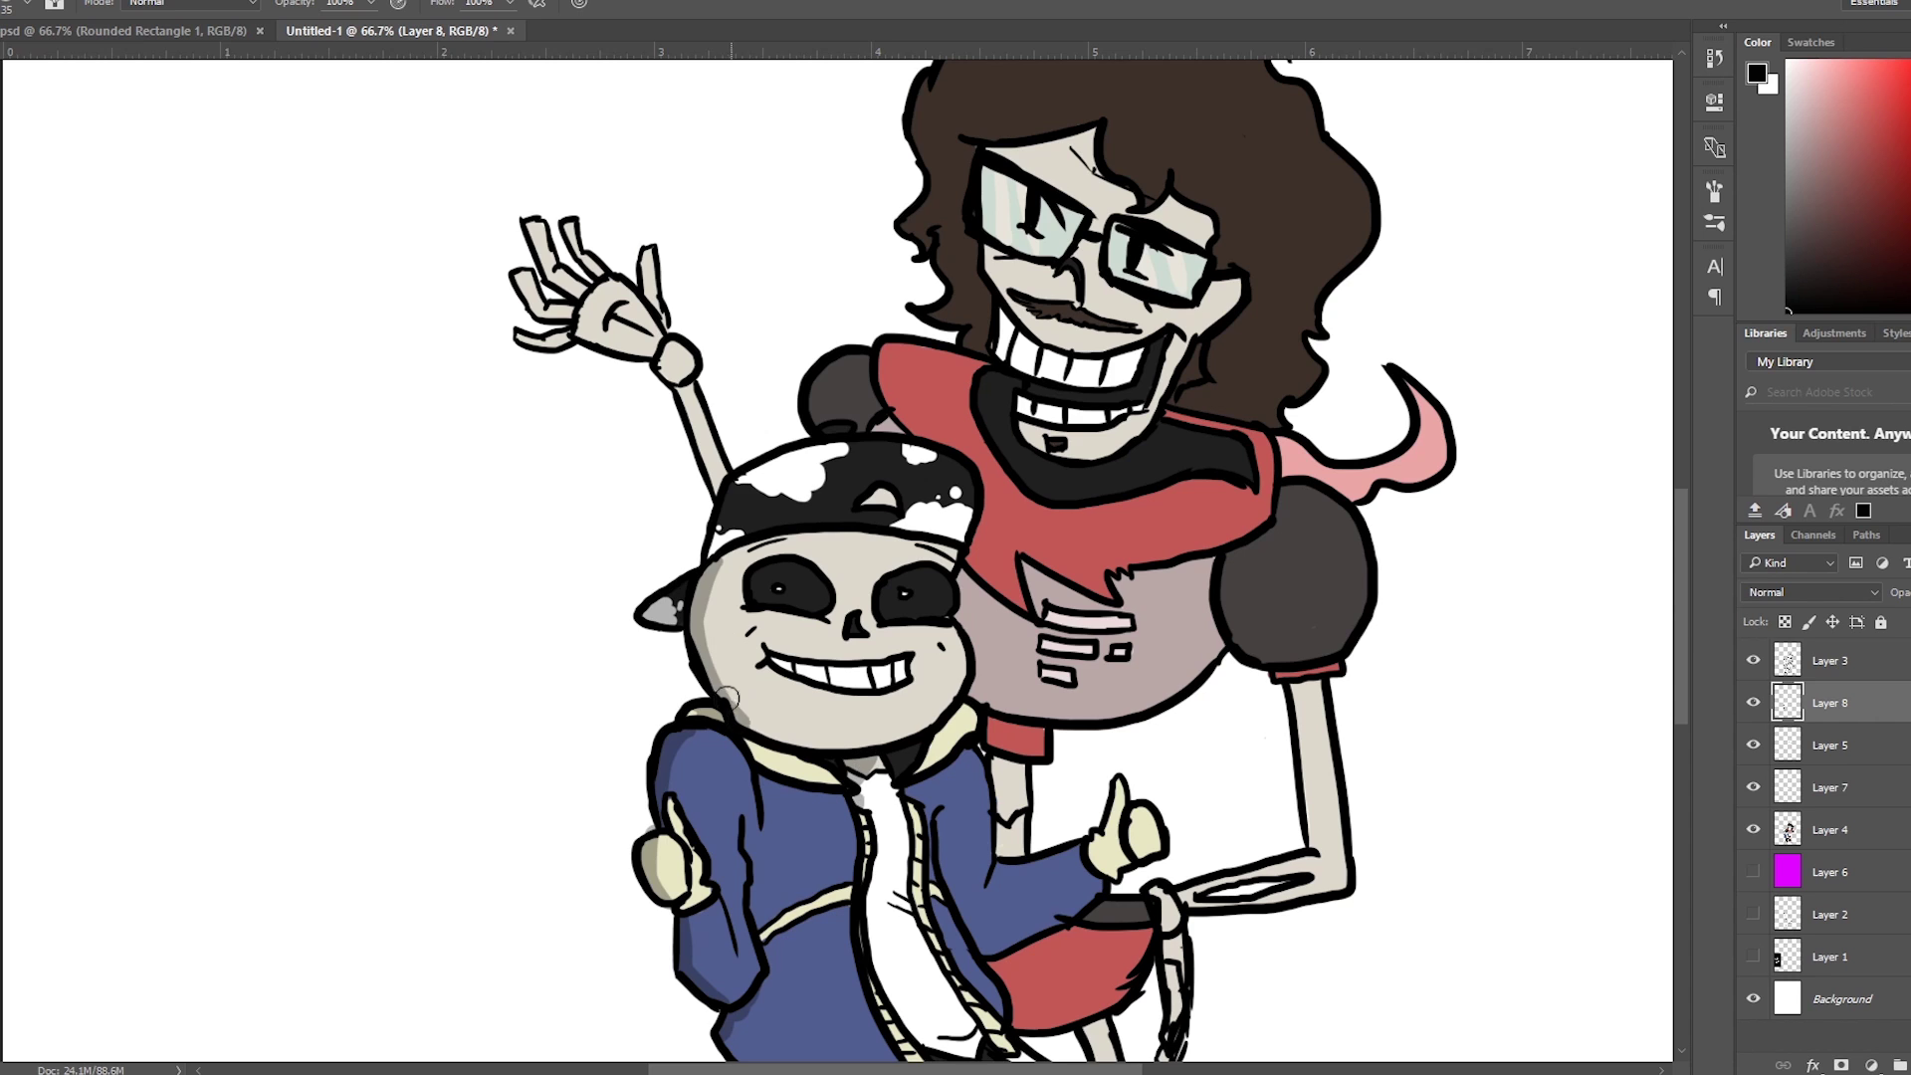
{"action": "scroll", "coordinate": [742, 517], "scroll_direction": "down", "scroll_amount": 5}
{"action": "mouse_move", "coordinate": [761, 637]}
{"action": "left_mouse_down"}
{"action": "mouse_move", "coordinate": [756, 892]}
{"action": "mouse_move", "coordinate": [801, 1001]}
{"action": "left_mouse_up"}
{"action": "left_click_drag", "start_coordinate": [836, 752], "coordinate": [809, 975]}
{"action": "left_click_drag", "start_coordinate": [831, 811], "coordinate": [826, 971]}
Shade Sans's pant cuff, ankle, leg folds, right shoe and under the jacket hem
{"action": "scroll", "coordinate": [836, 746], "scroll_direction": "down", "scroll_amount": 3}
{"action": "left_click_drag", "start_coordinate": [766, 796], "coordinate": [797, 866]}
{"action": "left_click_drag", "start_coordinate": [851, 787], "coordinate": [842, 775]}
{"action": "left_click_drag", "start_coordinate": [1040, 687], "coordinate": [1090, 731]}
{"action": "left_click_drag", "start_coordinate": [946, 527], "coordinate": [1035, 572]}
{"action": "left_click_drag", "start_coordinate": [1040, 585], "coordinate": [1039, 628]}
{"action": "left_click_drag", "start_coordinate": [871, 488], "coordinate": [931, 480]}
{"action": "left_click_drag", "start_coordinate": [1155, 762], "coordinate": [1286, 826]}
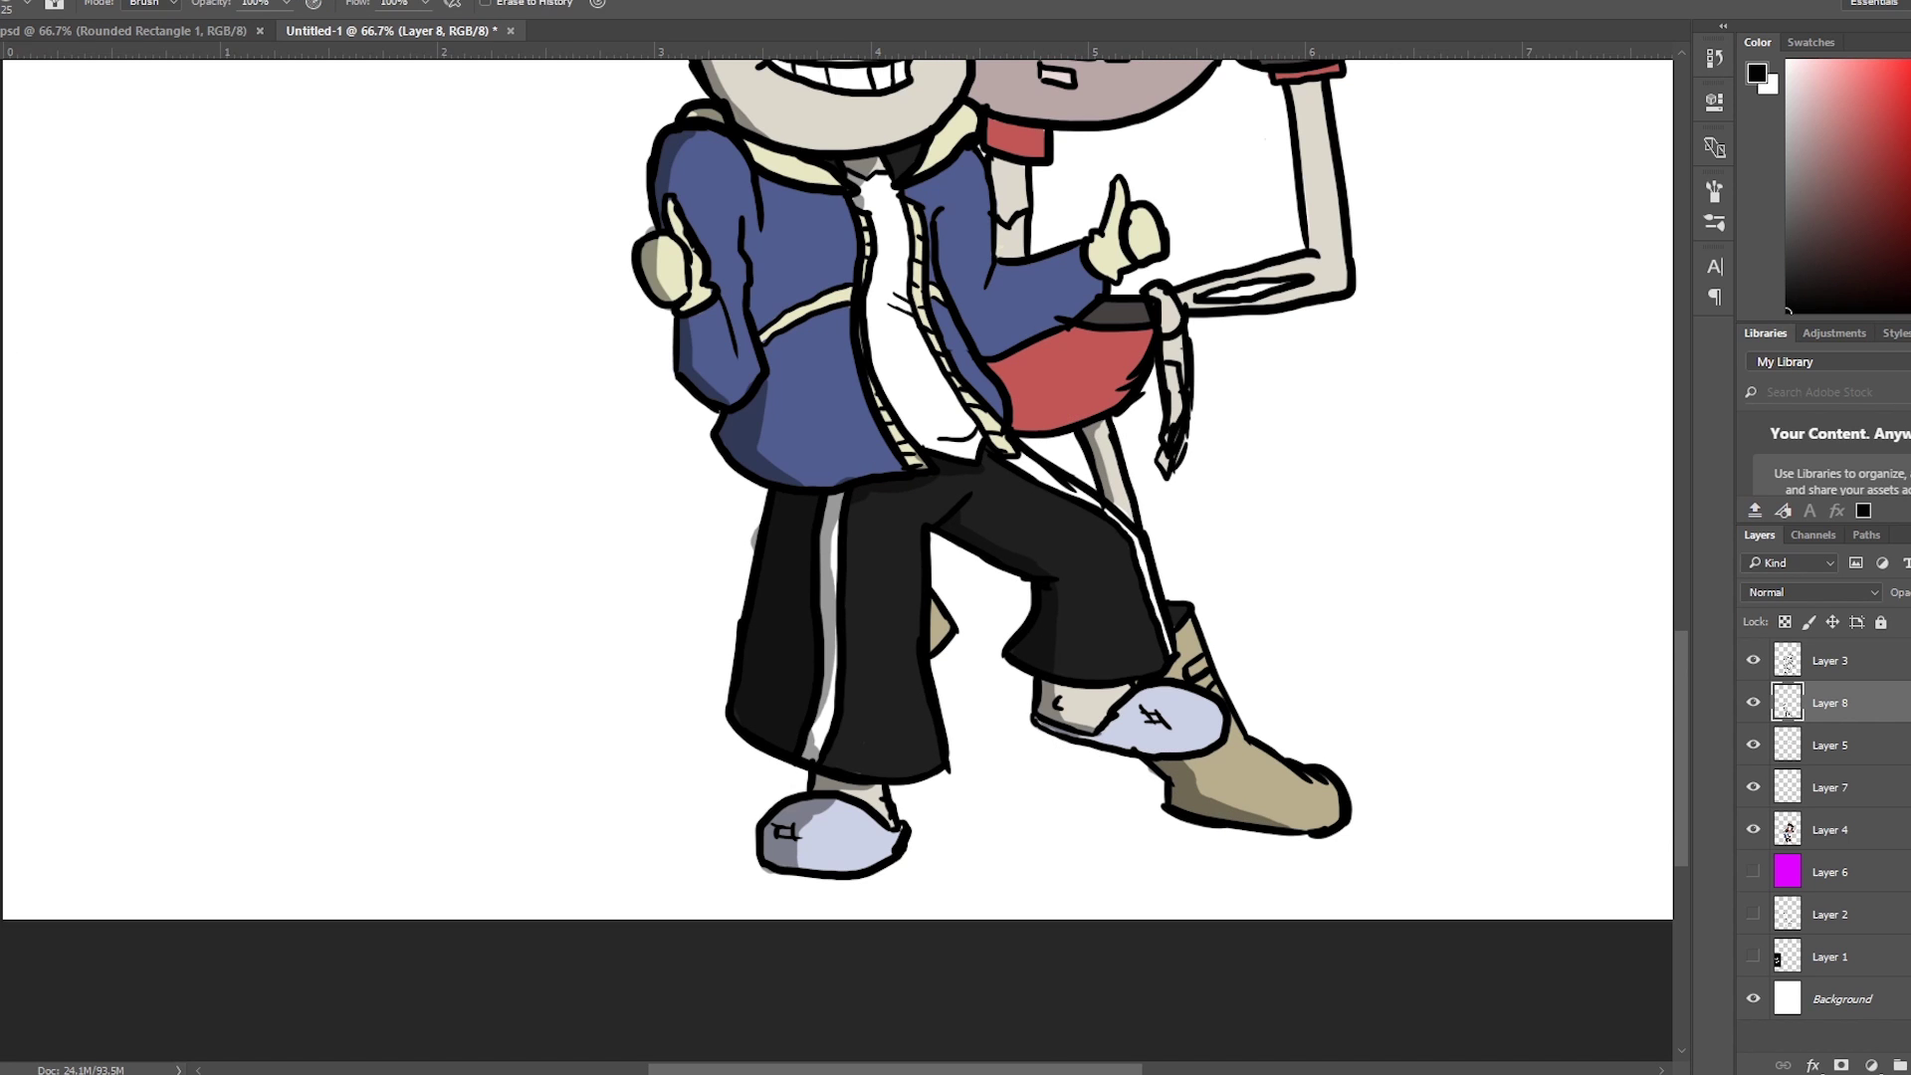
Shade the arm bone, jacket lapel and right edge of Sans's white shirt
{"action": "scroll", "coordinate": [1095, 431], "scroll_direction": "up", "scroll_amount": 3}
{"action": "left_click_drag", "start_coordinate": [1030, 662], "coordinate": [1017, 749]}
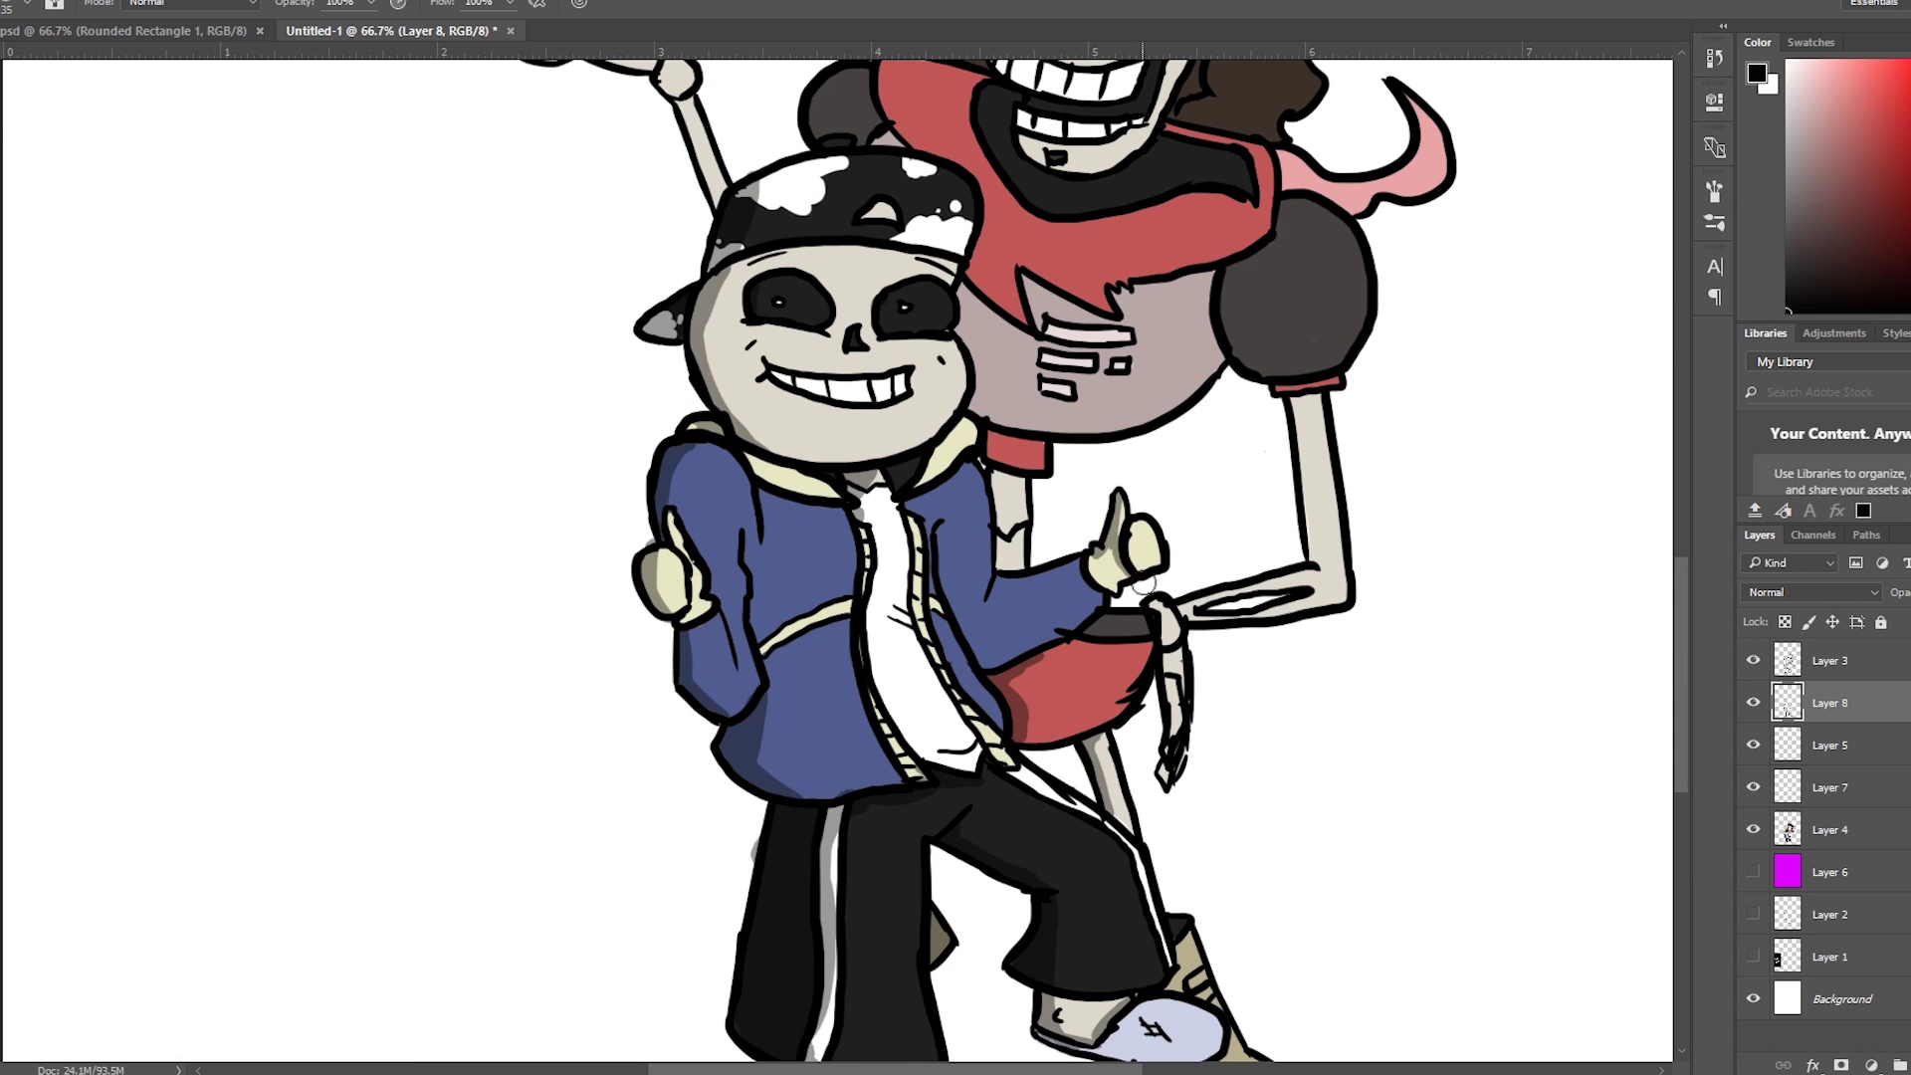
{"action": "left_click_drag", "start_coordinate": [1003, 537], "coordinate": [1014, 565]}
{"action": "left_click_drag", "start_coordinate": [934, 519], "coordinate": [954, 616]}
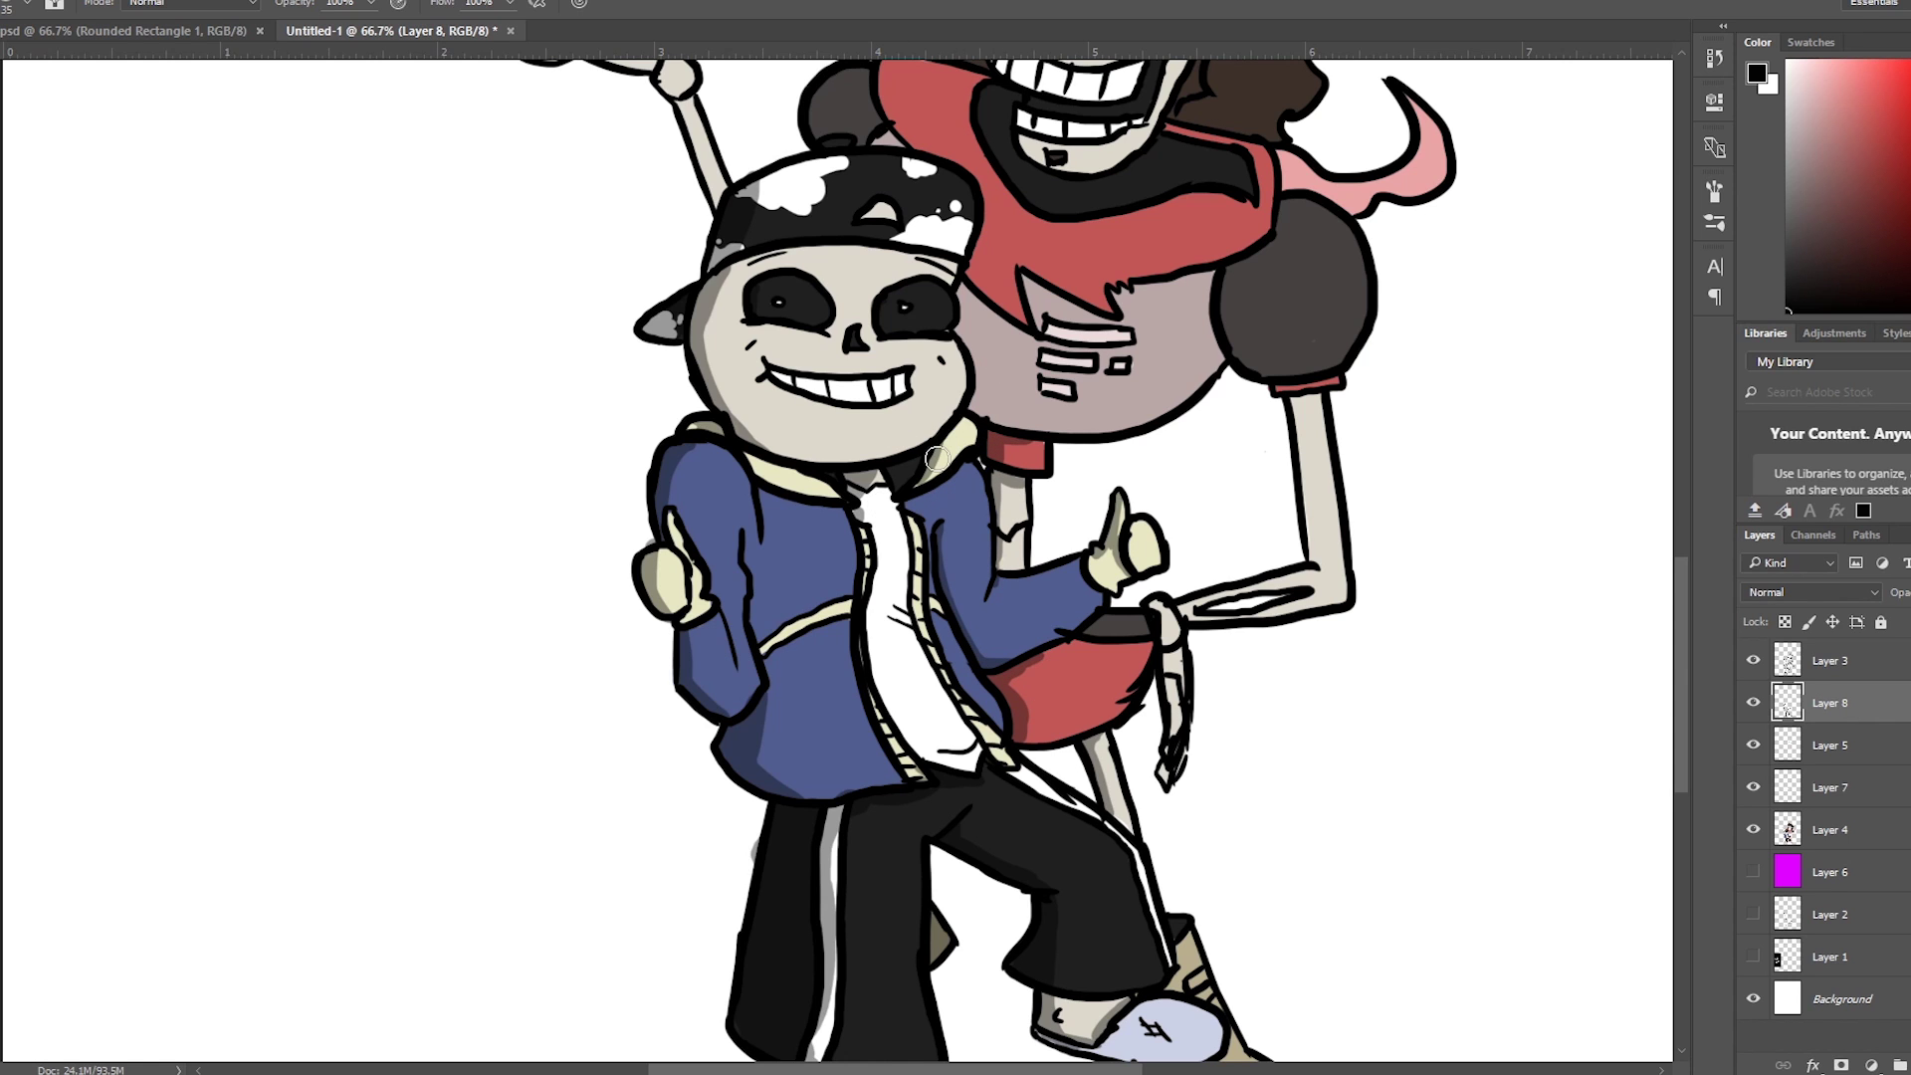
{"action": "left_click_drag", "start_coordinate": [896, 503], "coordinate": [934, 684]}
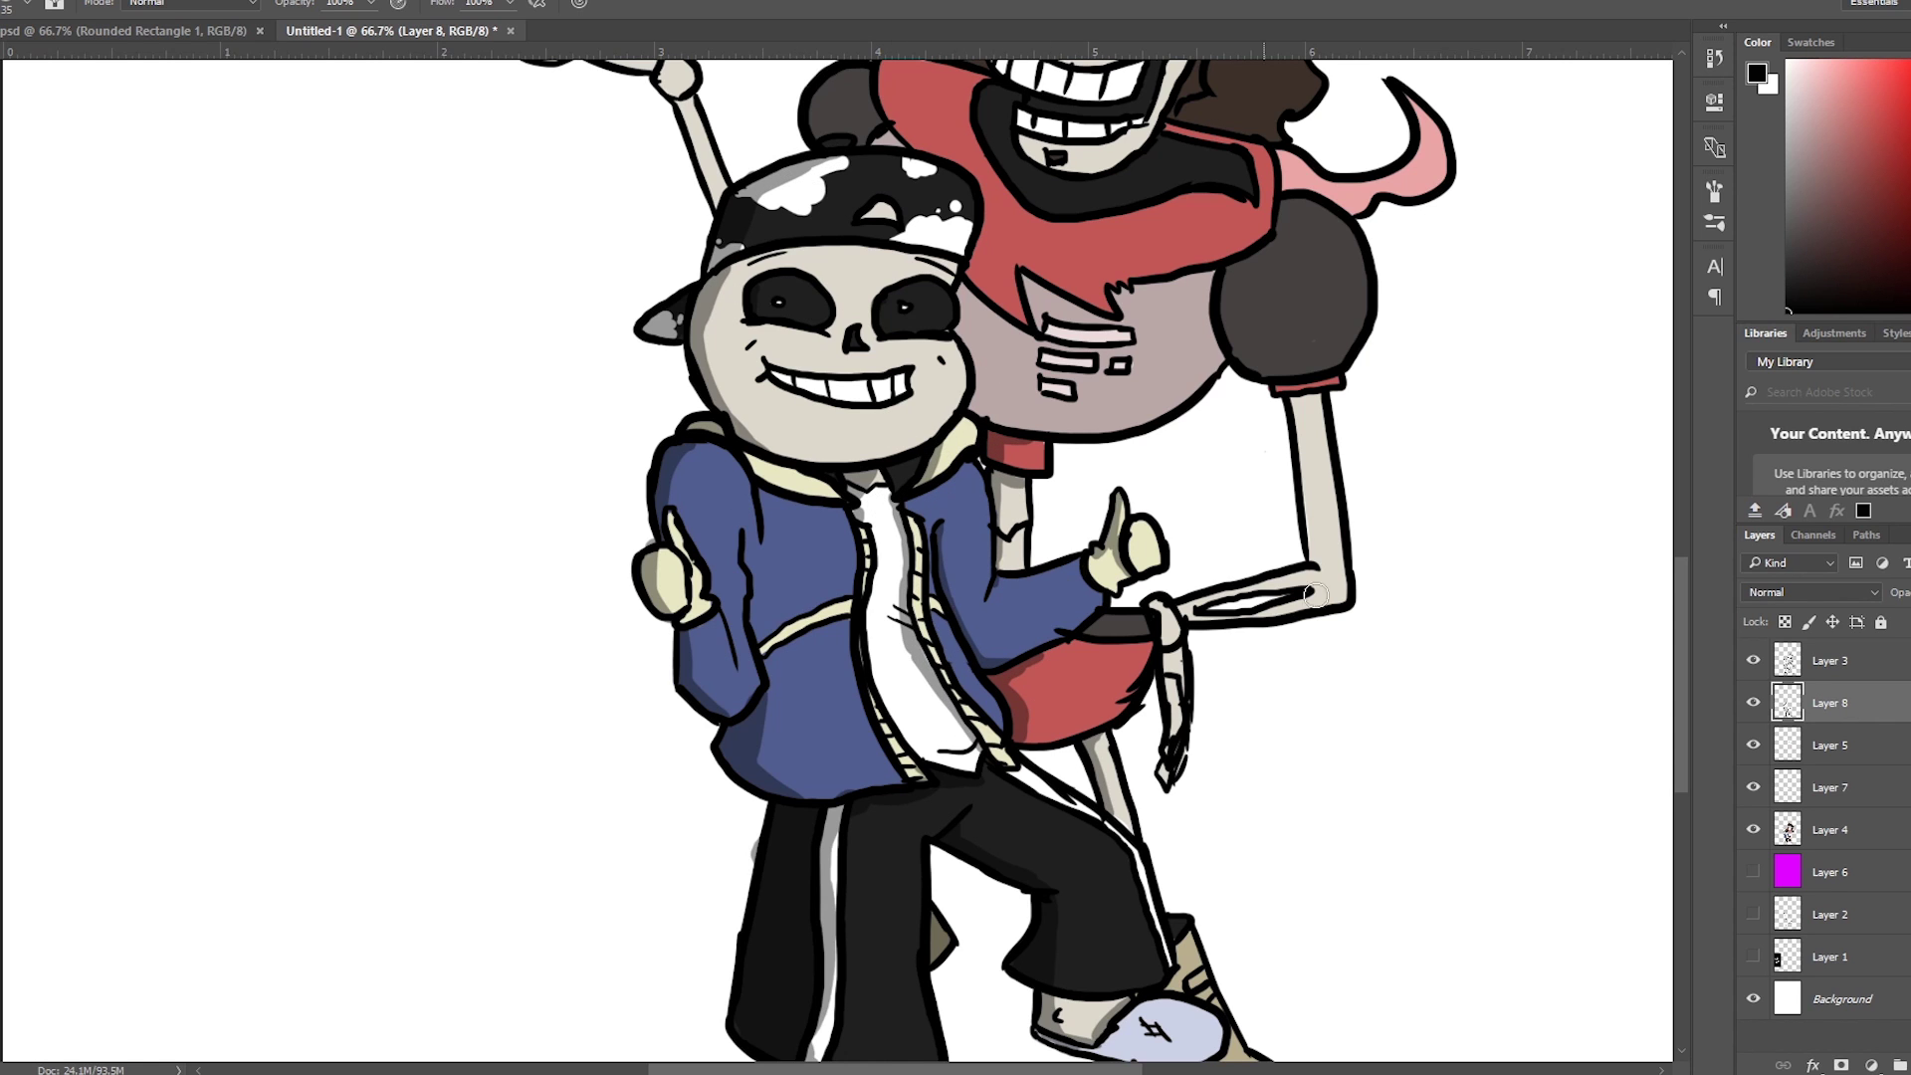
{"action": "key", "text": "alt+]"}
On Layer 8, shade the edges of Papyrus's chest and his arm
{"action": "key", "text": "e"}
{"action": "key", "text": "b"}
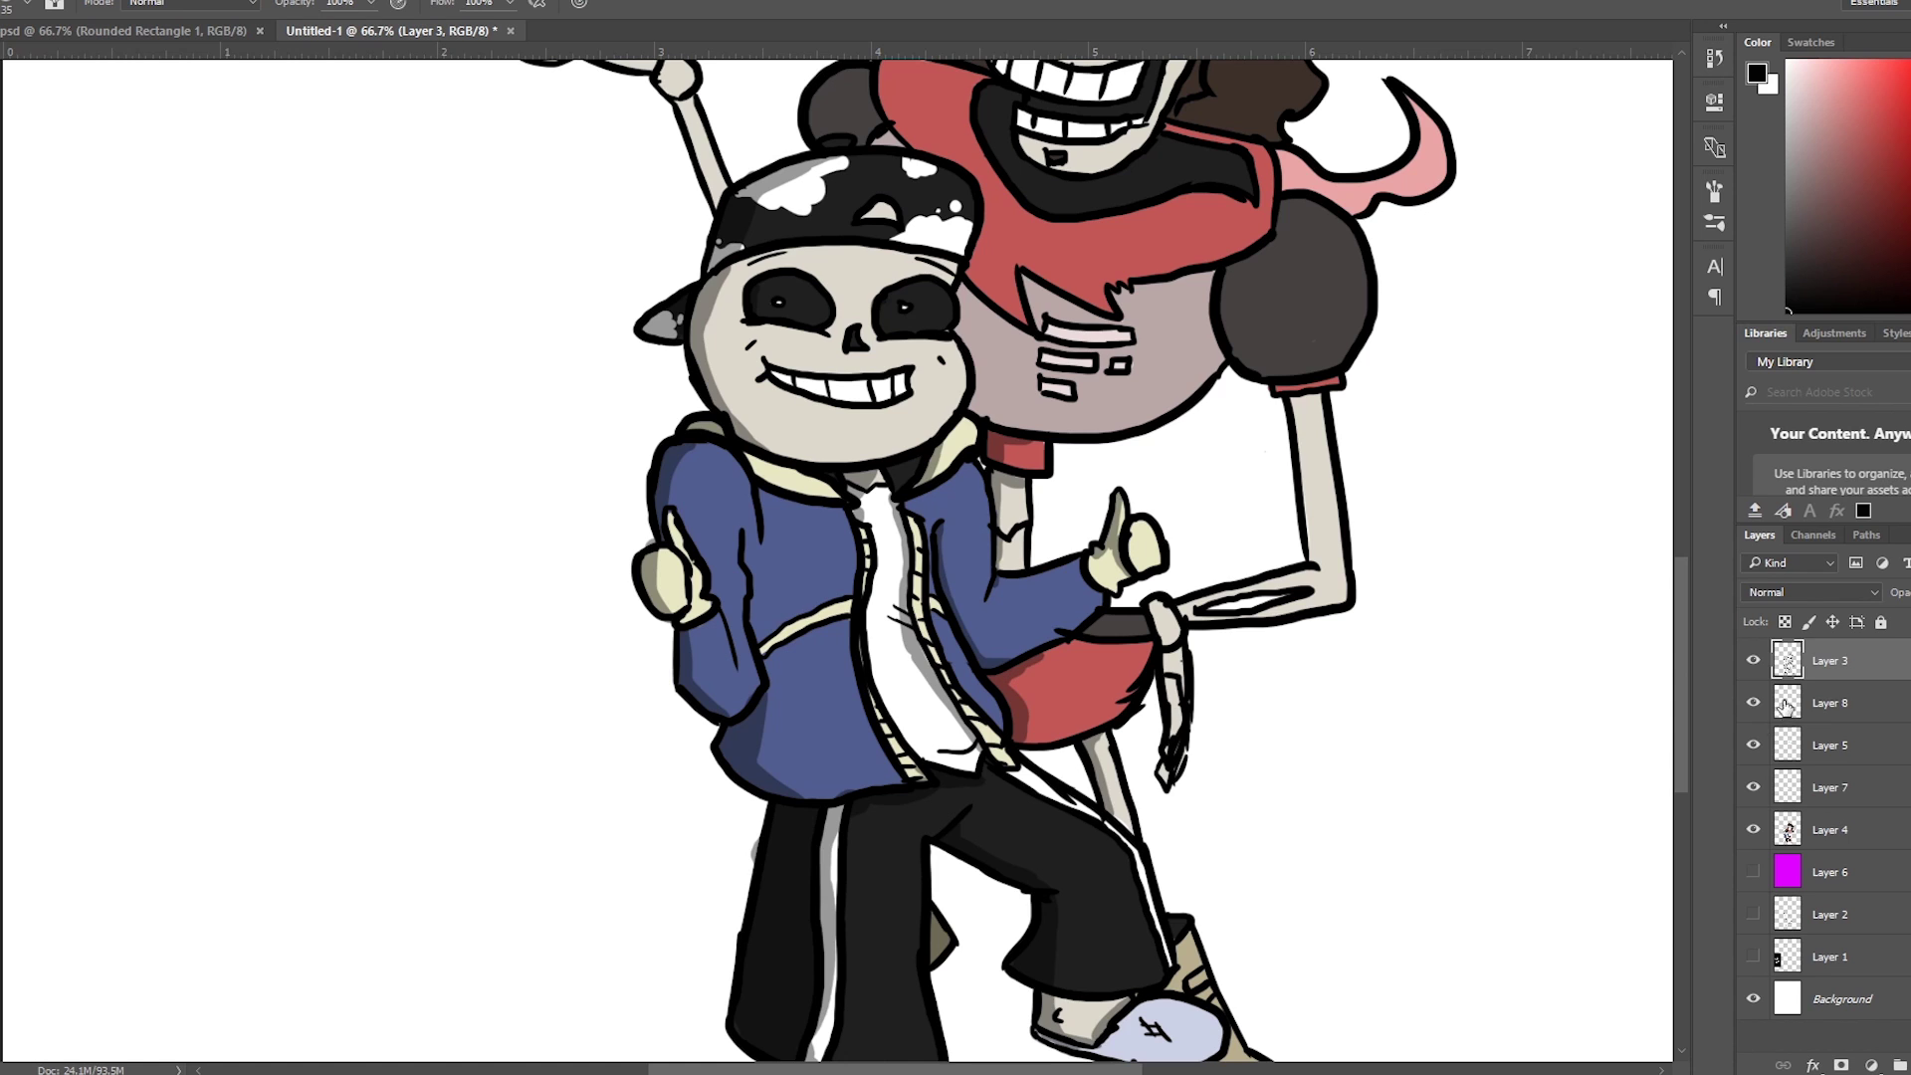
{"action": "key", "text": "alt+["}
{"action": "left_click_drag", "start_coordinate": [1096, 305], "coordinate": [1028, 440]}
{"action": "mouse_move", "coordinate": [1208, 273]}
{"action": "left_mouse_down"}
{"action": "mouse_move", "coordinate": [1234, 353]}
{"action": "mouse_move", "coordinate": [1135, 279]}
{"action": "left_mouse_up"}
{"action": "scroll", "coordinate": [1294, 597], "scroll_direction": "up", "scroll_amount": 3}
{"action": "left_click_drag", "start_coordinate": [1299, 602], "coordinate": [1310, 787]}
{"action": "mouse_move", "coordinate": [1145, 826]}
{"action": "left_mouse_down"}
{"action": "mouse_move", "coordinate": [1172, 955]}
{"action": "mouse_move", "coordinate": [1280, 798]}
{"action": "left_mouse_up"}
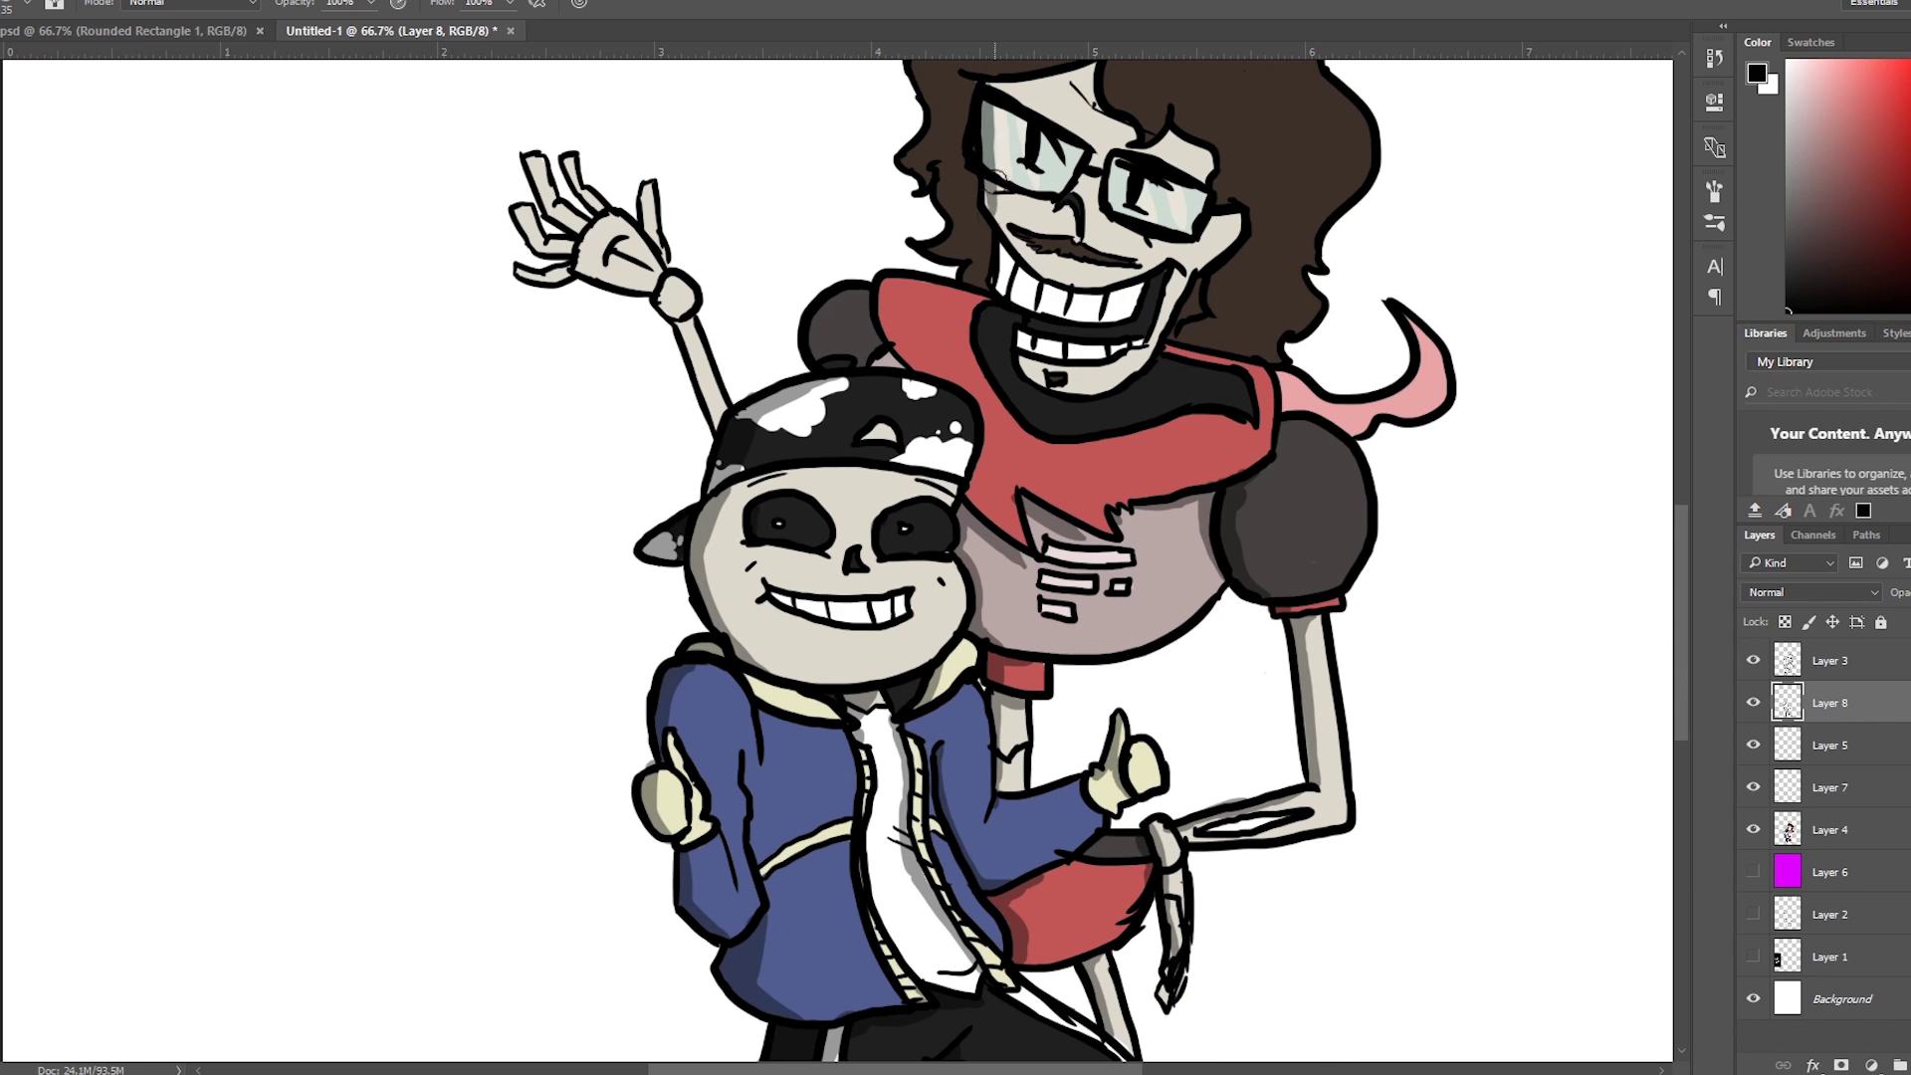
Darken the left side and top of Papyrus's brown hair and redraw the black hairline
{"action": "scroll", "coordinate": [1141, 280], "scroll_direction": "up", "scroll_amount": 5}
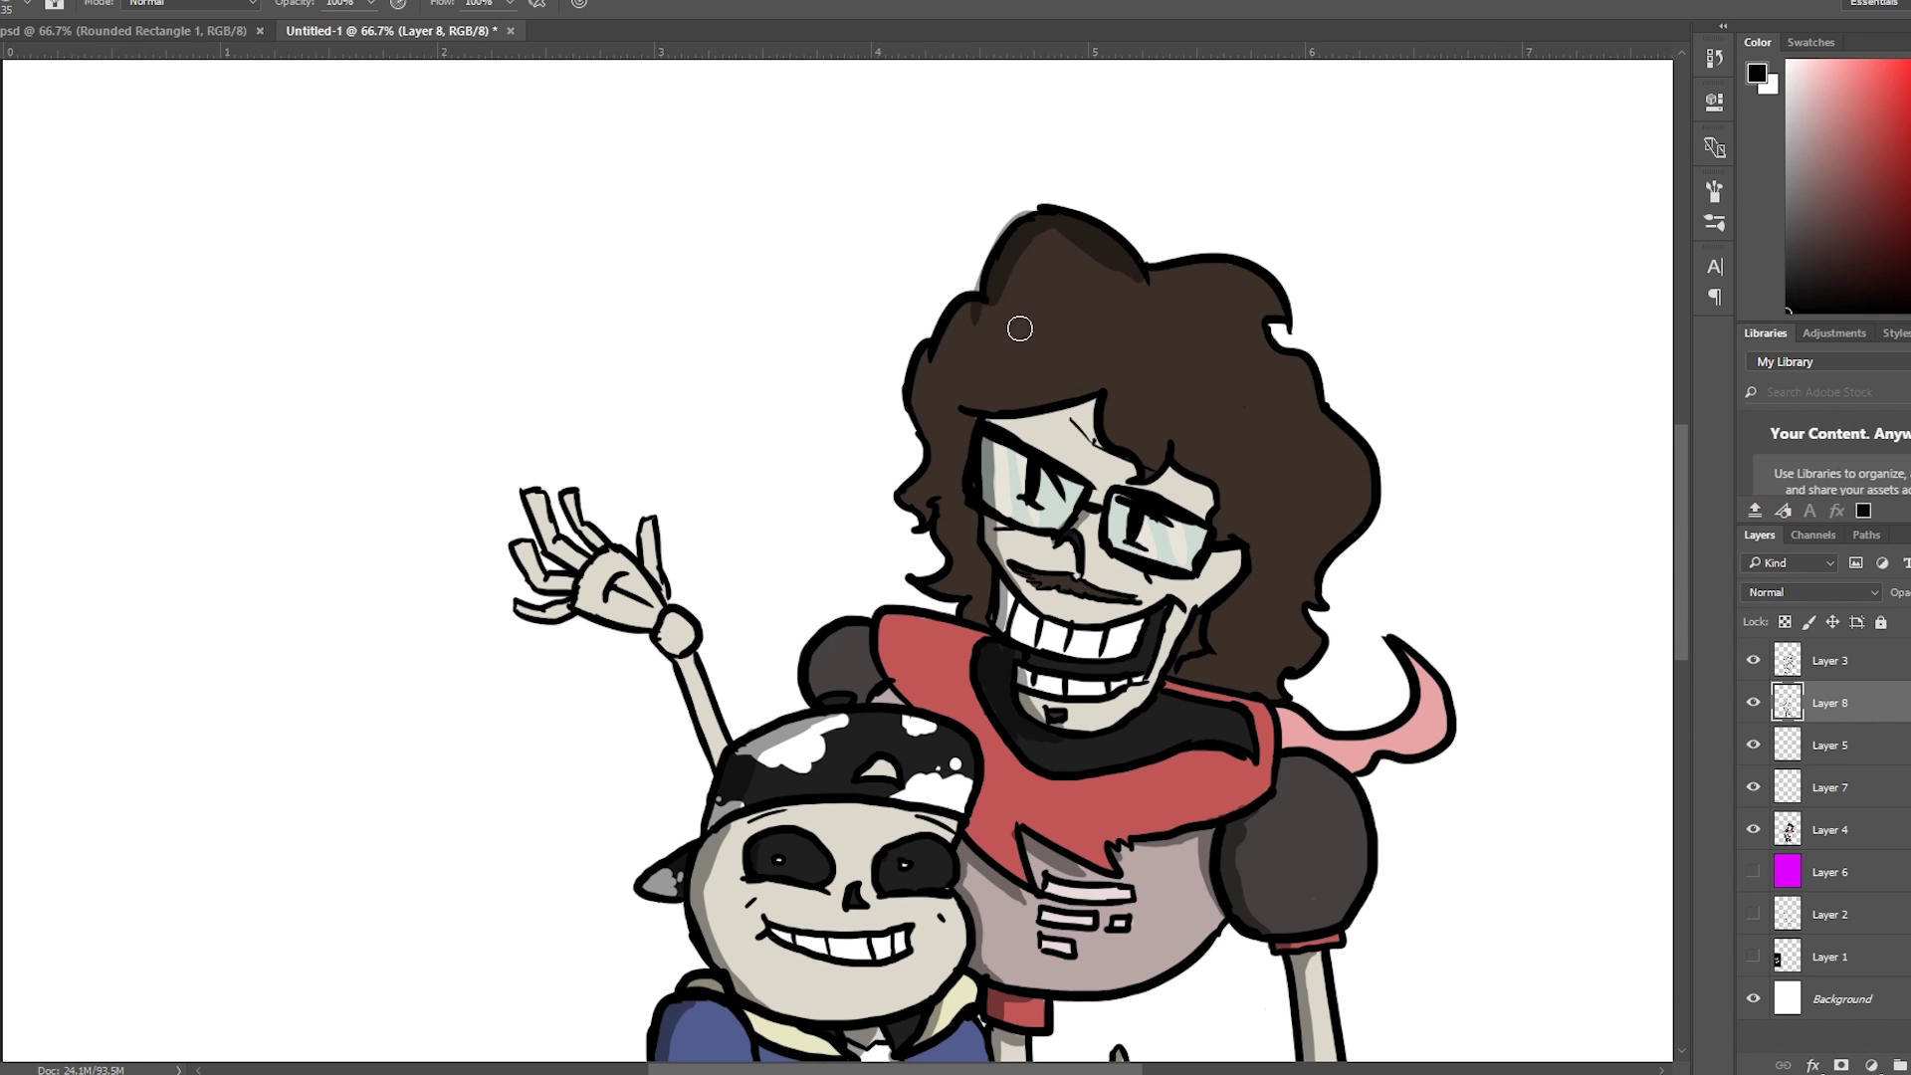
{"action": "mouse_move", "coordinate": [951, 309]}
{"action": "left_mouse_down"}
{"action": "mouse_move", "coordinate": [911, 388]}
{"action": "mouse_move", "coordinate": [952, 574]}
{"action": "left_mouse_up"}
{"action": "mouse_move", "coordinate": [961, 478]}
{"action": "left_mouse_down"}
{"action": "mouse_move", "coordinate": [973, 315]}
{"action": "mouse_move", "coordinate": [1109, 243]}
{"action": "mouse_move", "coordinate": [1024, 255]}
{"action": "mouse_move", "coordinate": [1095, 234]}
{"action": "left_mouse_up"}
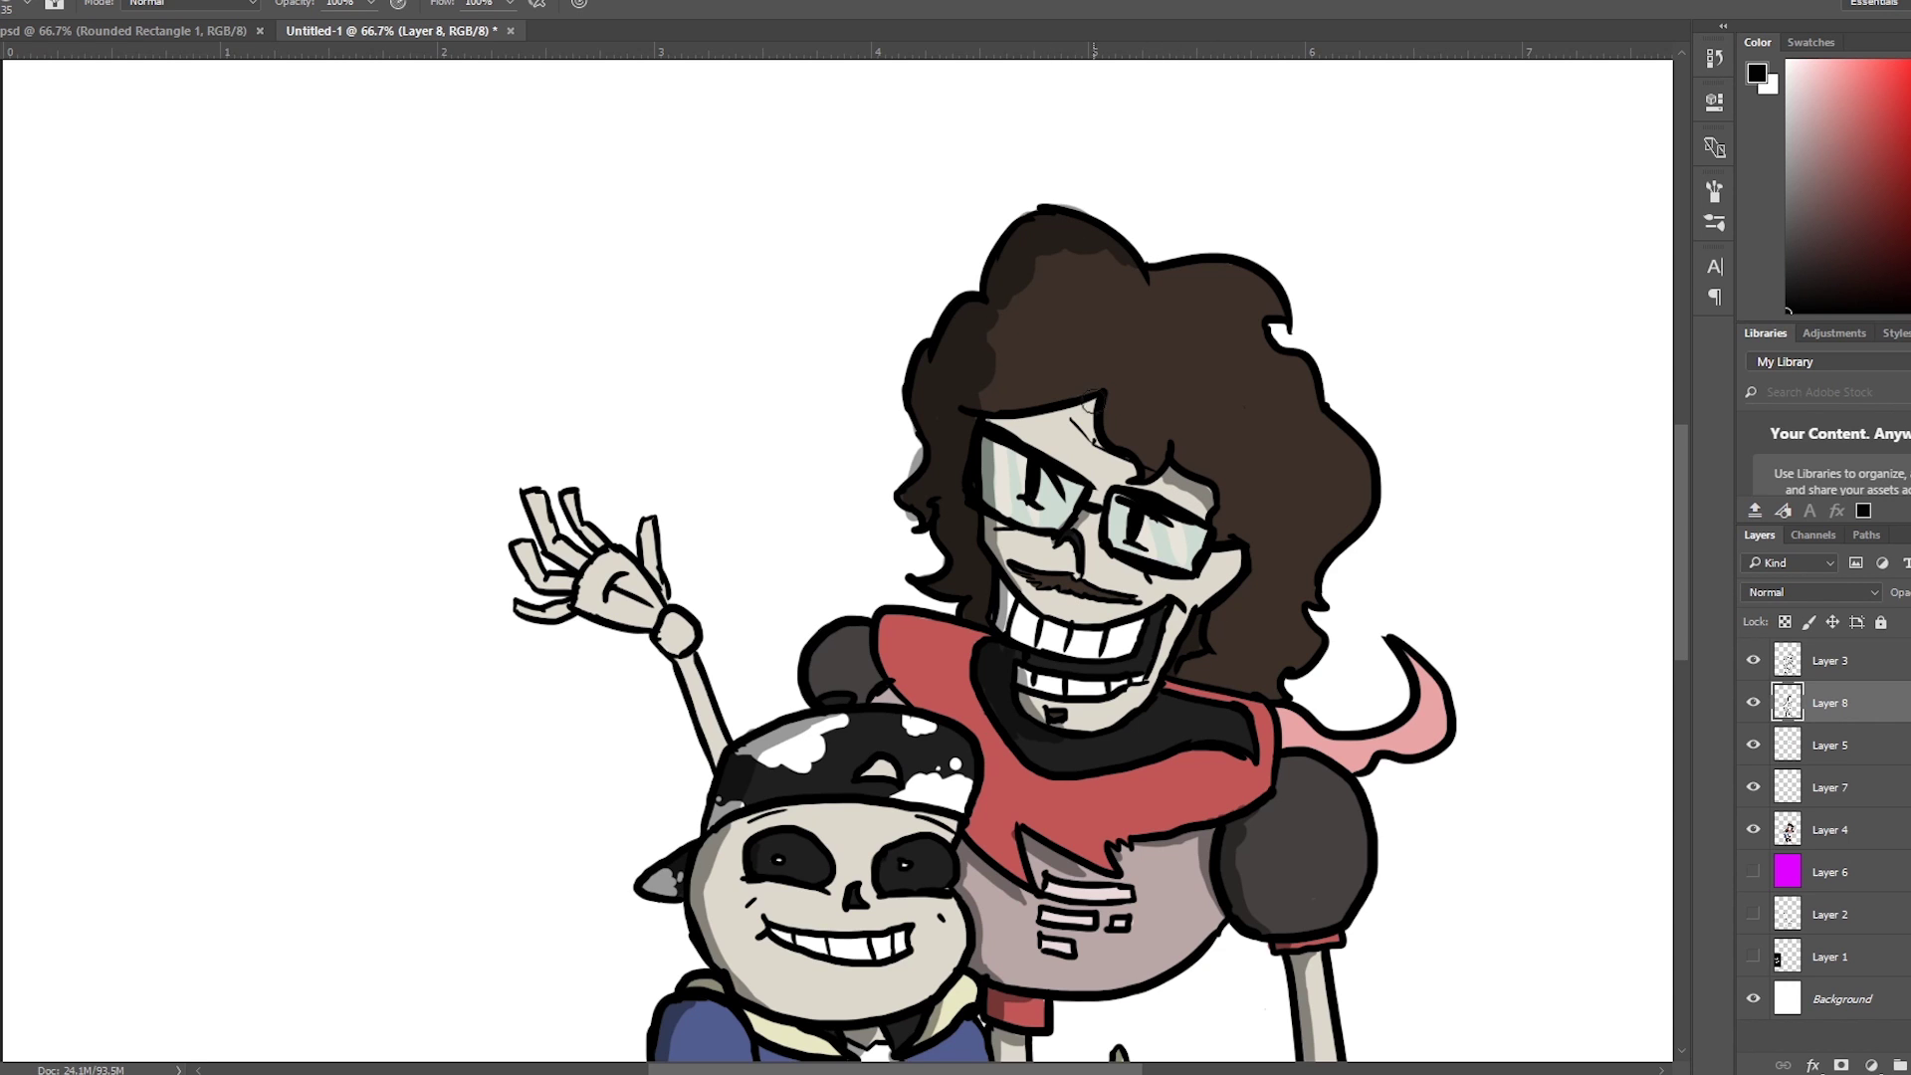
{"action": "left_click_drag", "start_coordinate": [1090, 401], "coordinate": [1045, 420]}
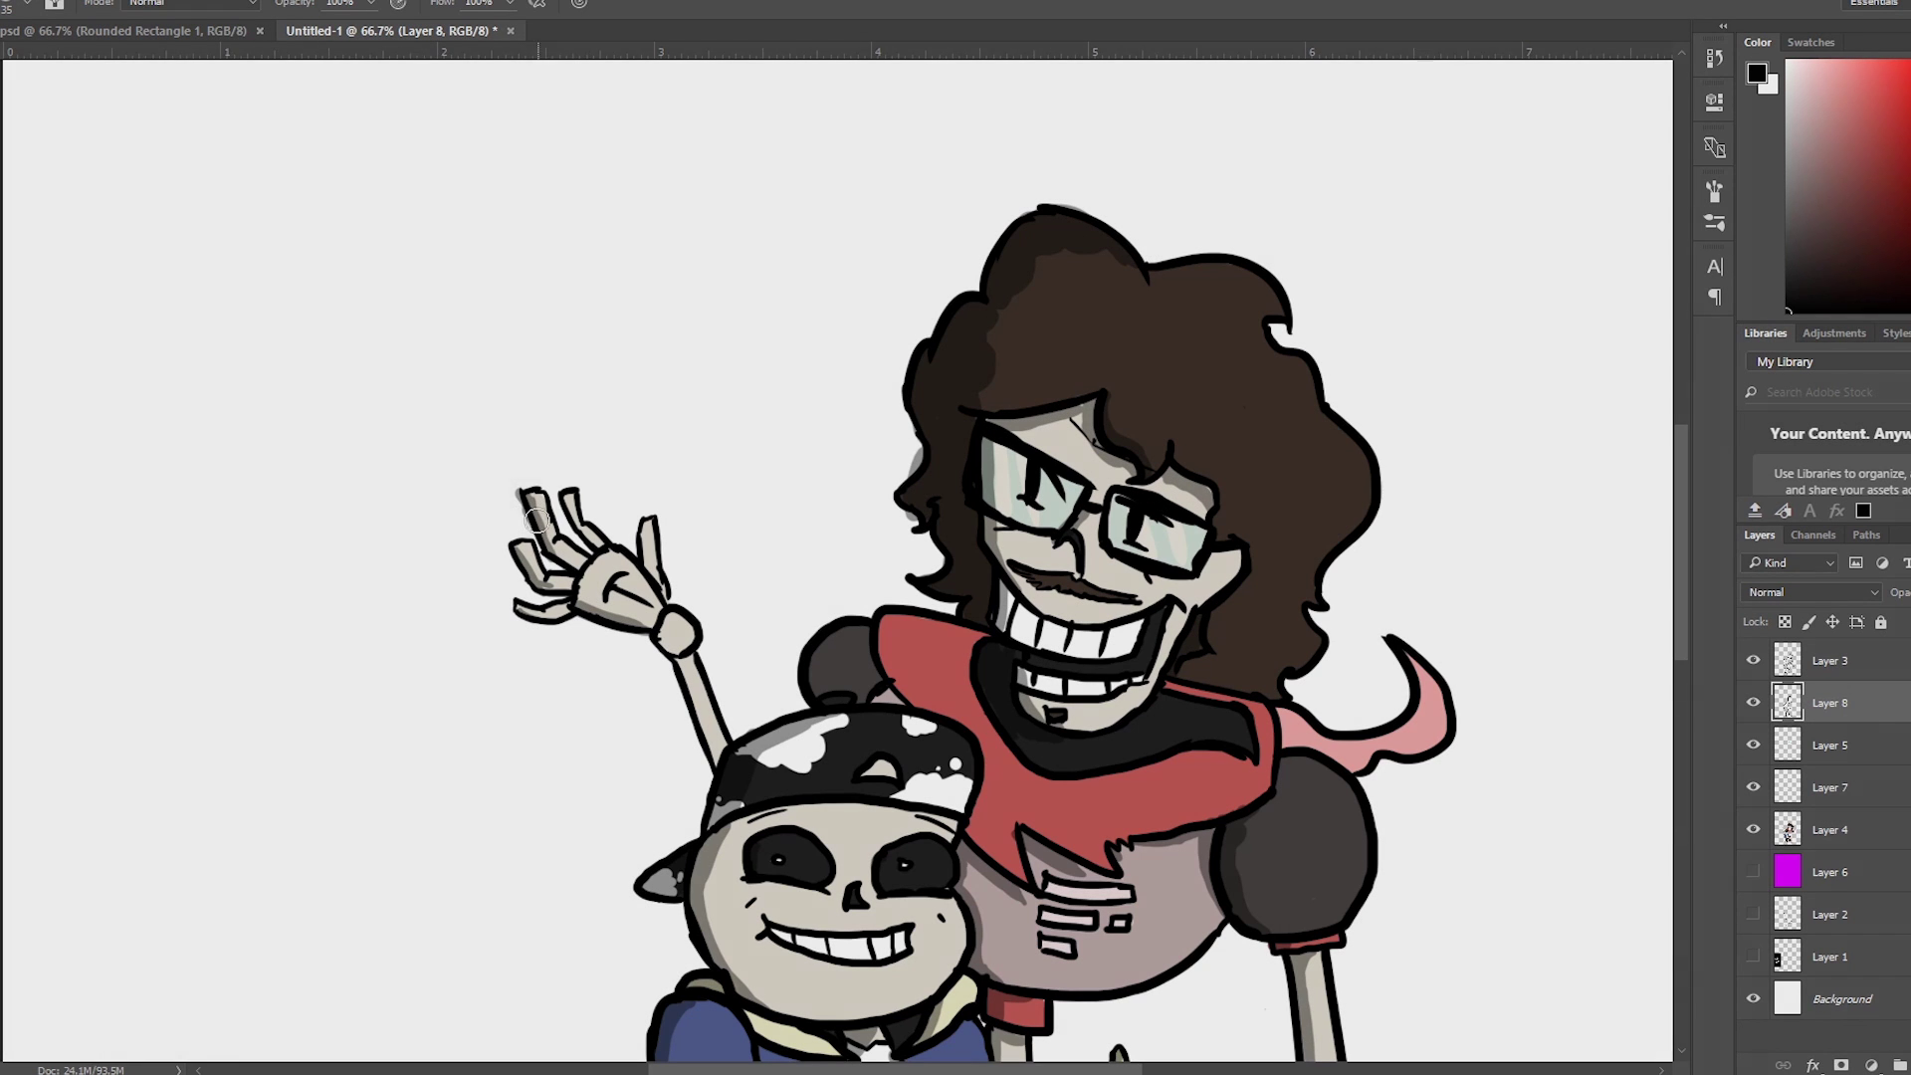
{"action": "scroll", "coordinate": [467, 462], "scroll_direction": "down", "scroll_amount": 1}
{"action": "scroll", "coordinate": [467, 462], "scroll_direction": "down", "scroll_amount": 4}
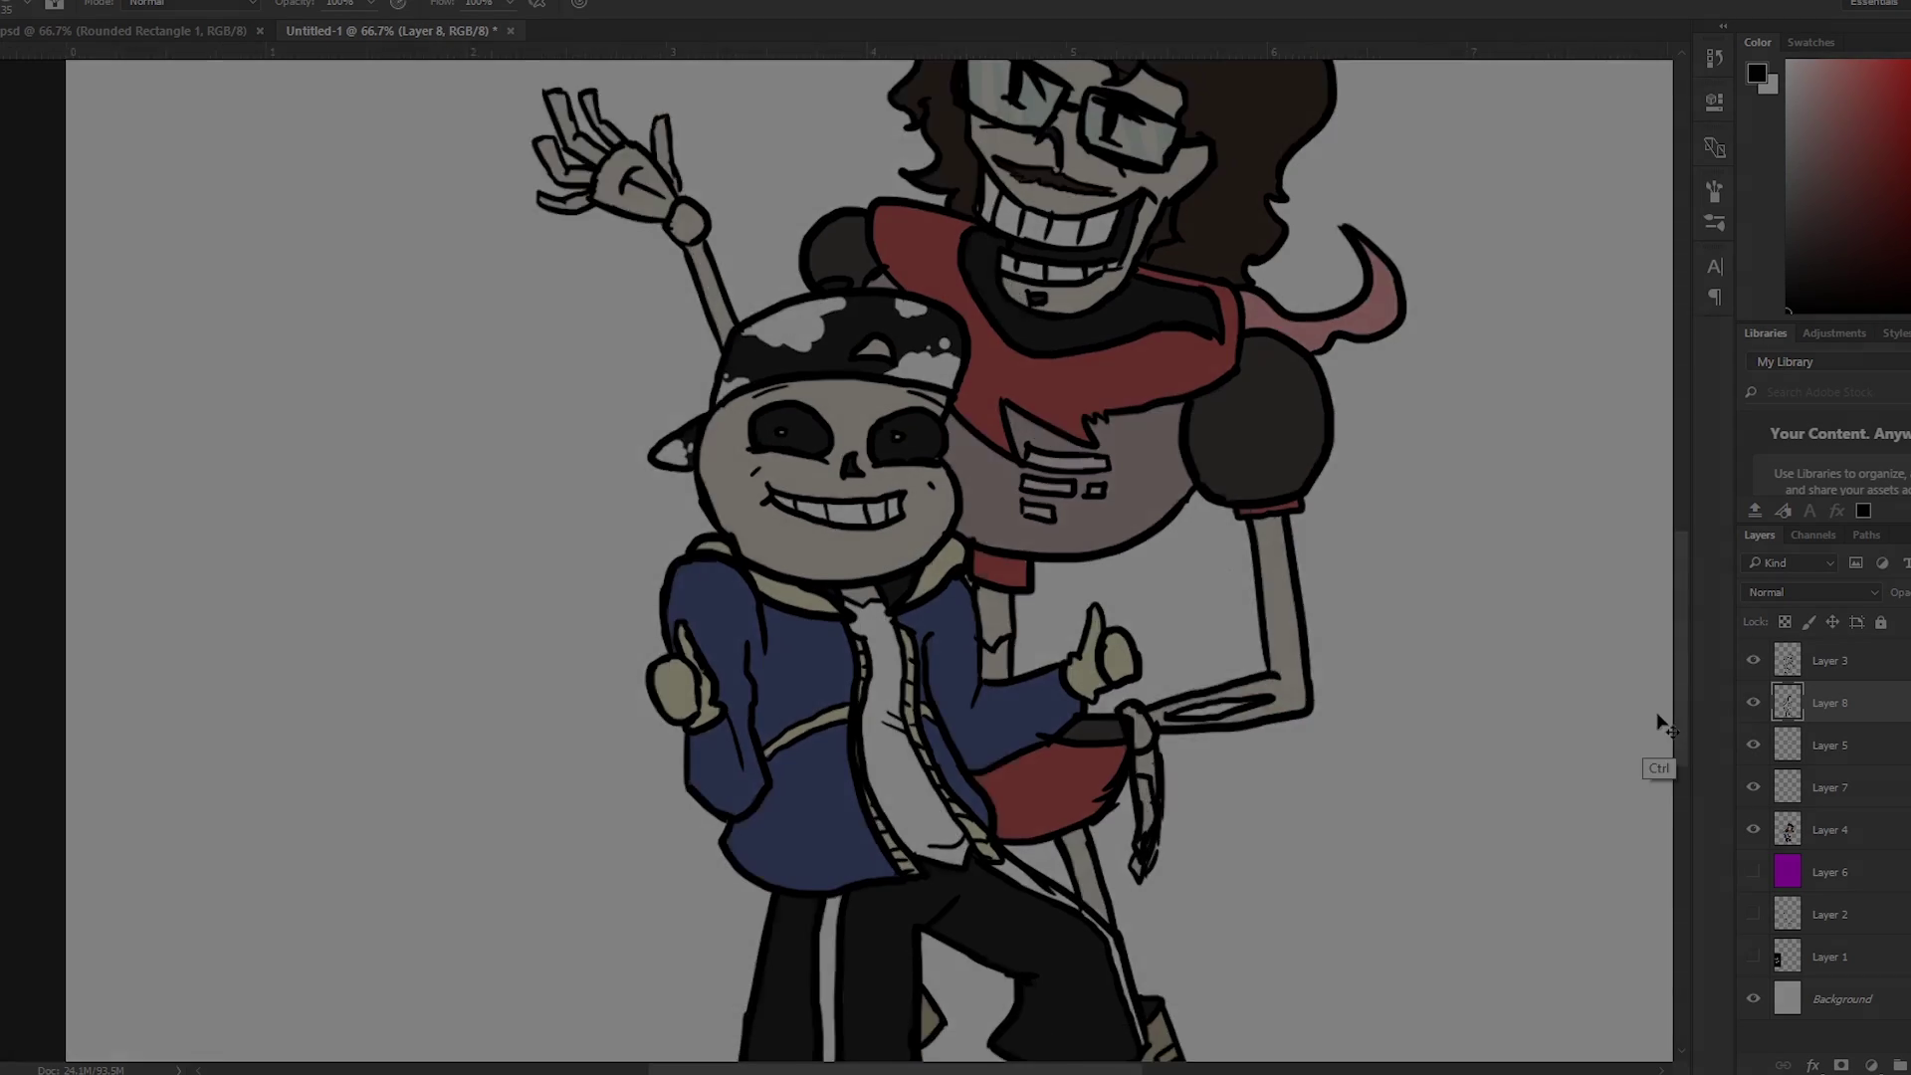
{"action": "key", "text": "ctrl+minus"}
{"action": "key", "text": "ctrl+minus"}
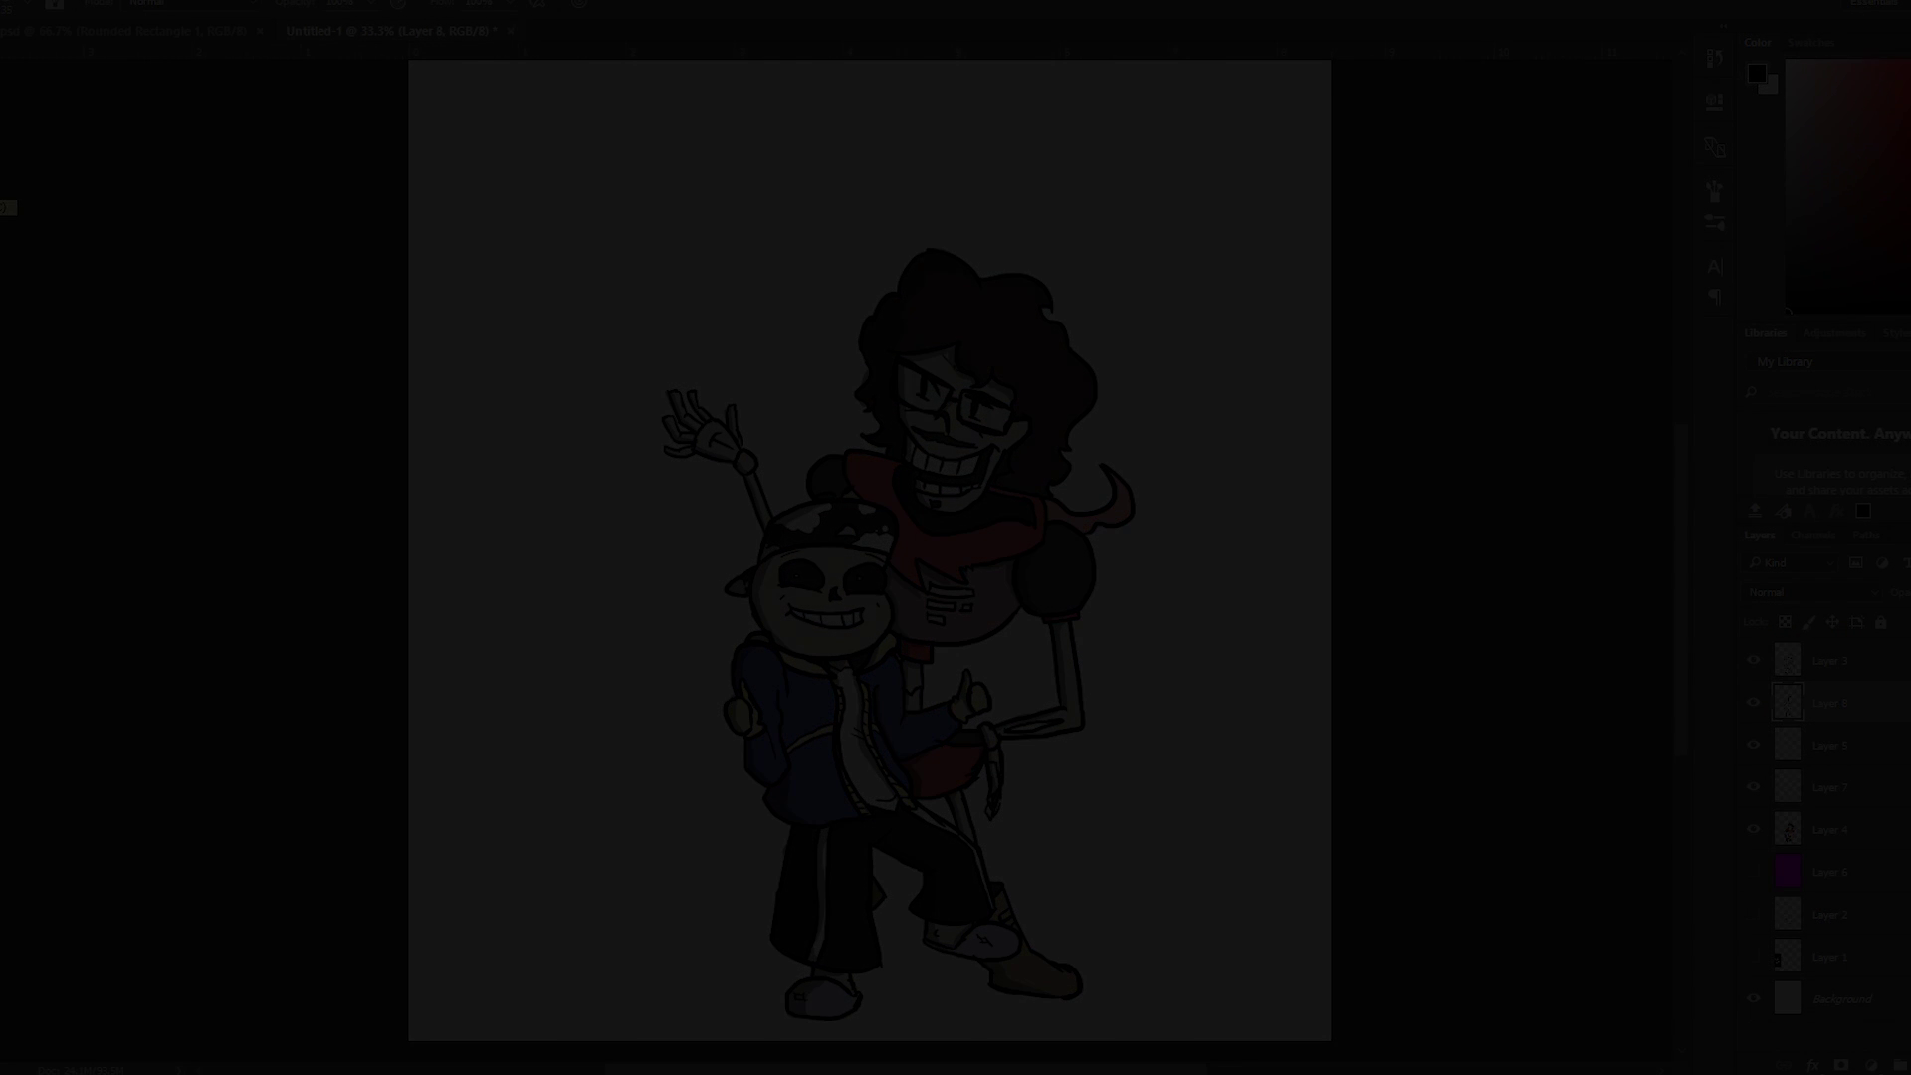